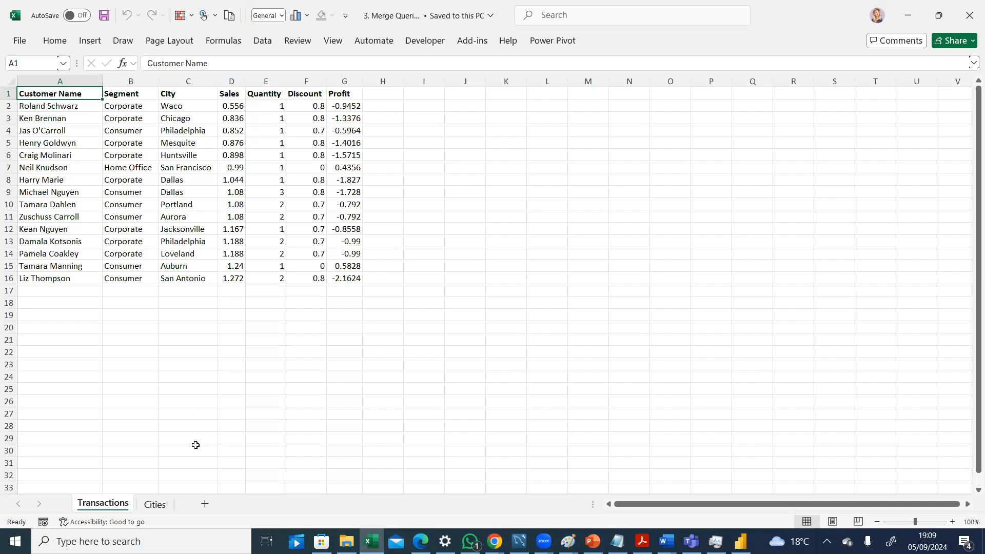
Review the columns of the Transactions and Cities sheets, looking for the field they share
left_click(152, 506)
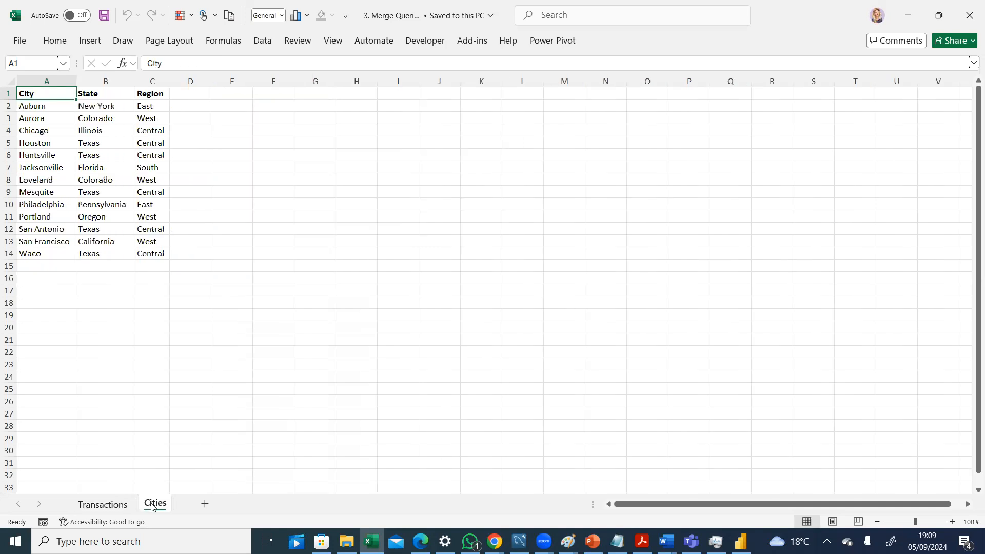
left_click(114, 507)
left_click(153, 506)
left_click(101, 507)
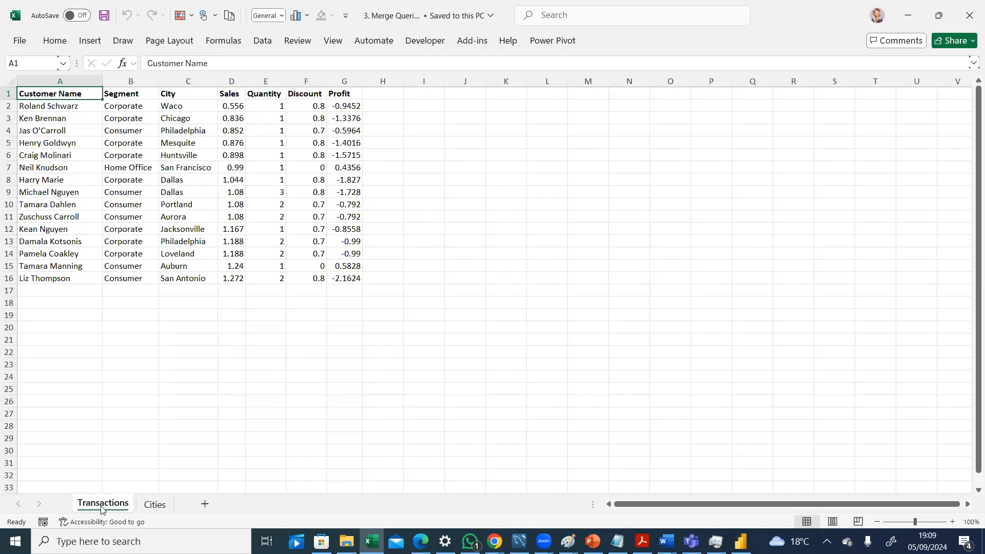
left_click(225, 362)
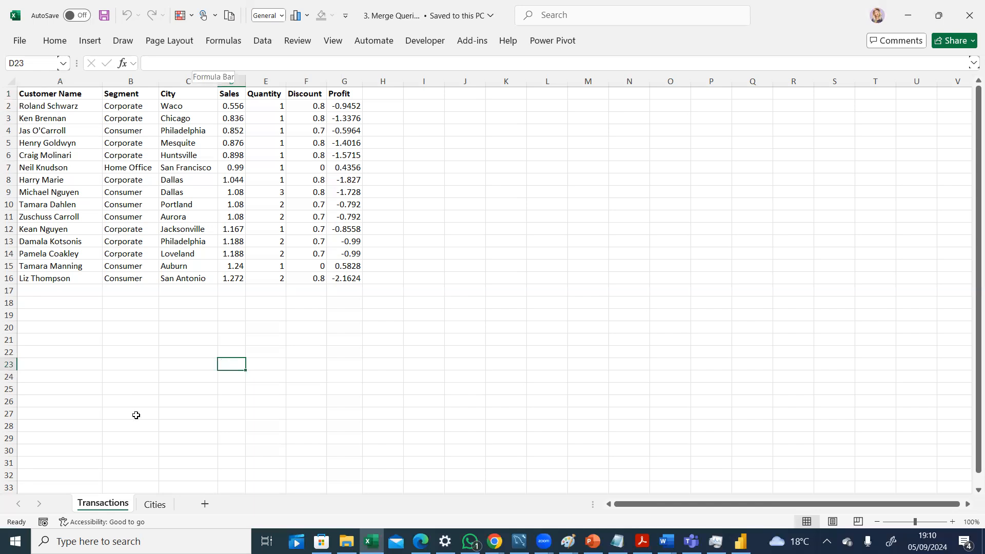
left_click(155, 504)
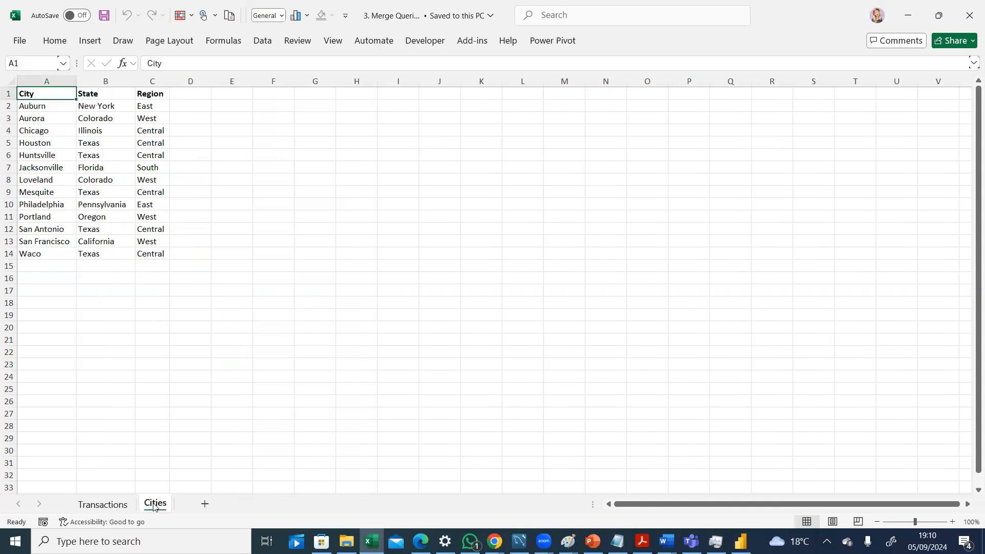
left_click(122, 507)
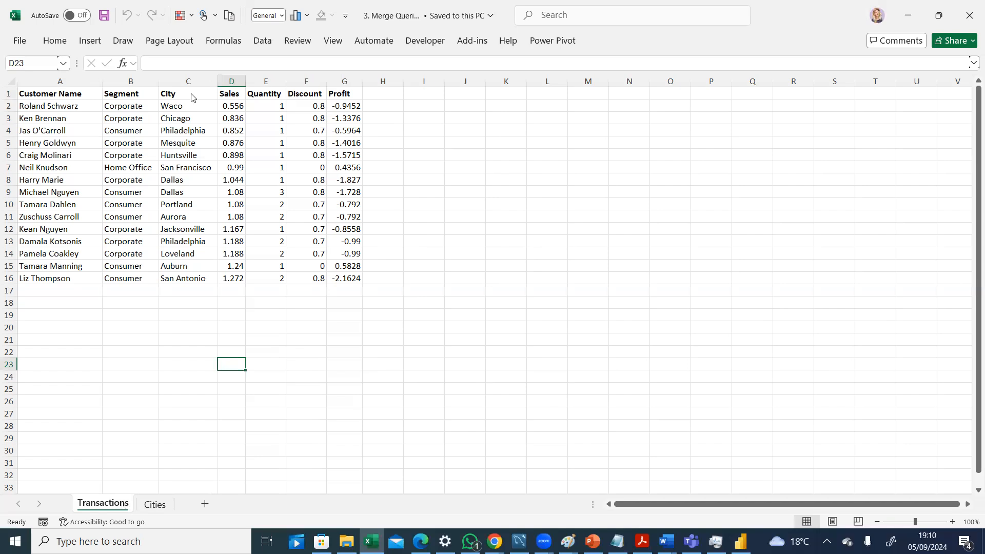
left_click(165, 506)
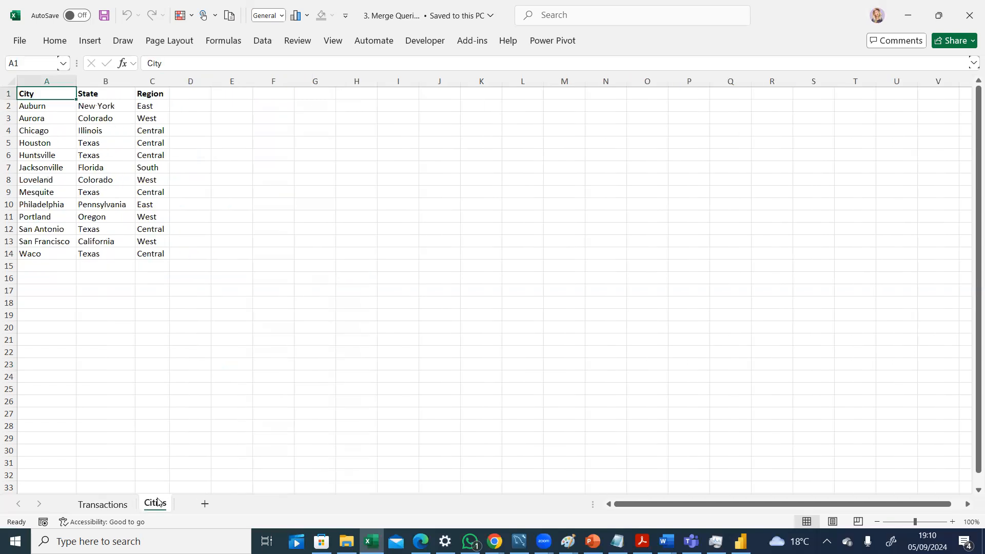
left_click(119, 504)
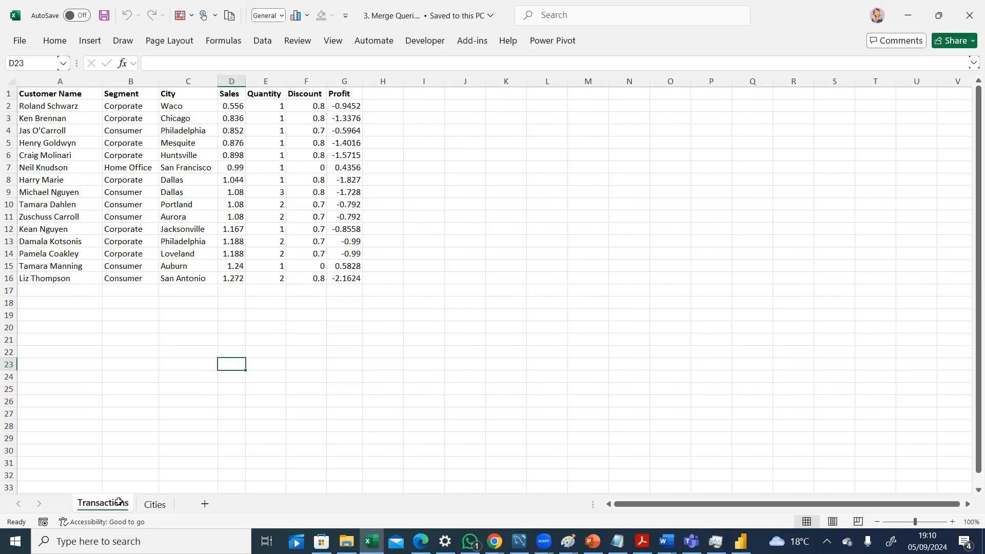
left_click(160, 505)
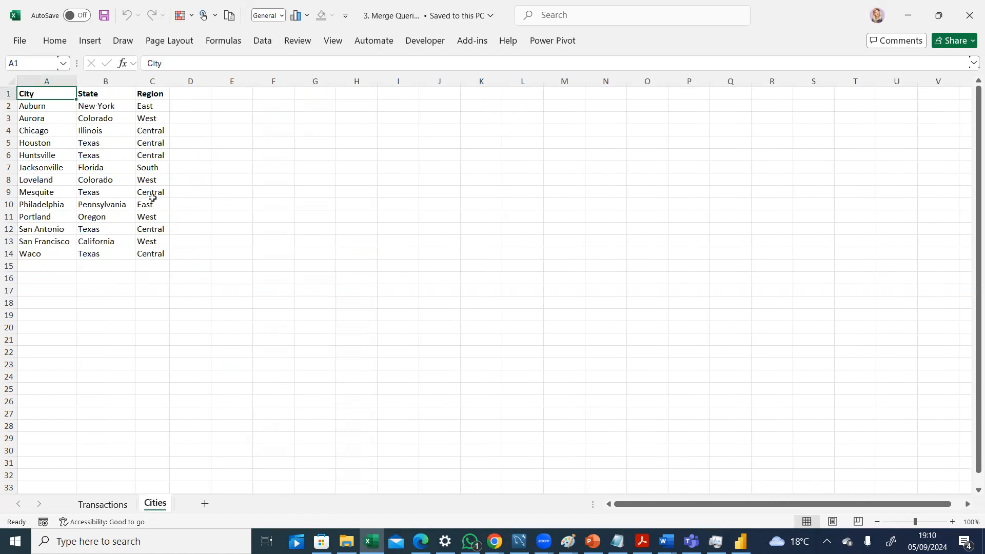
Compare the City values in the Transactions sheet with the cities listed in the Cities sheet
left_click(105, 506)
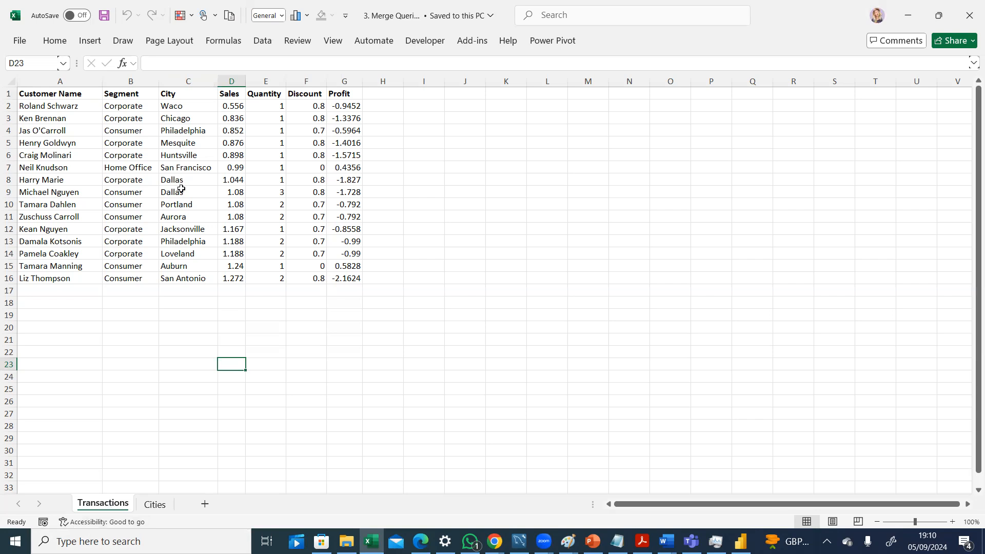
left_click(154, 507)
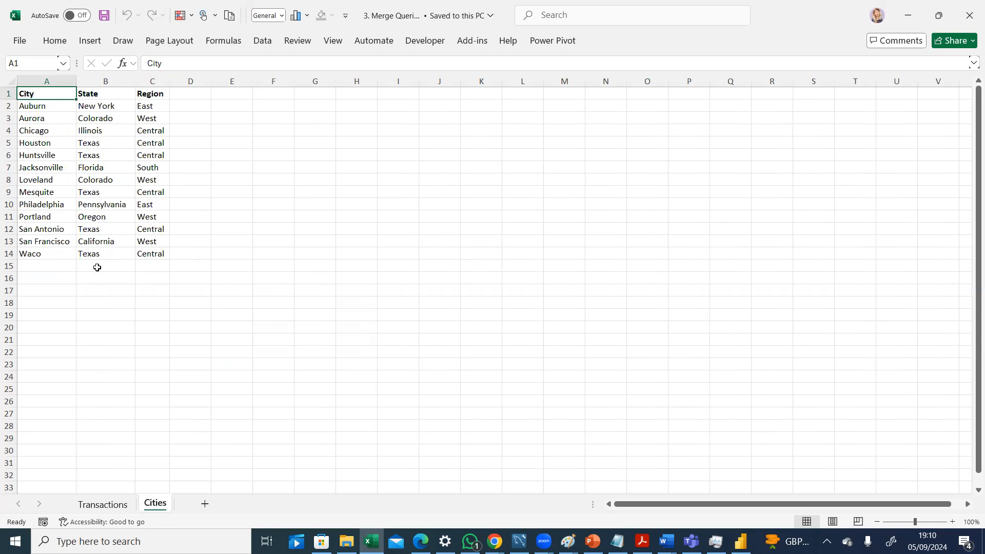
left_click(101, 504)
left_click(155, 506)
left_click(104, 504)
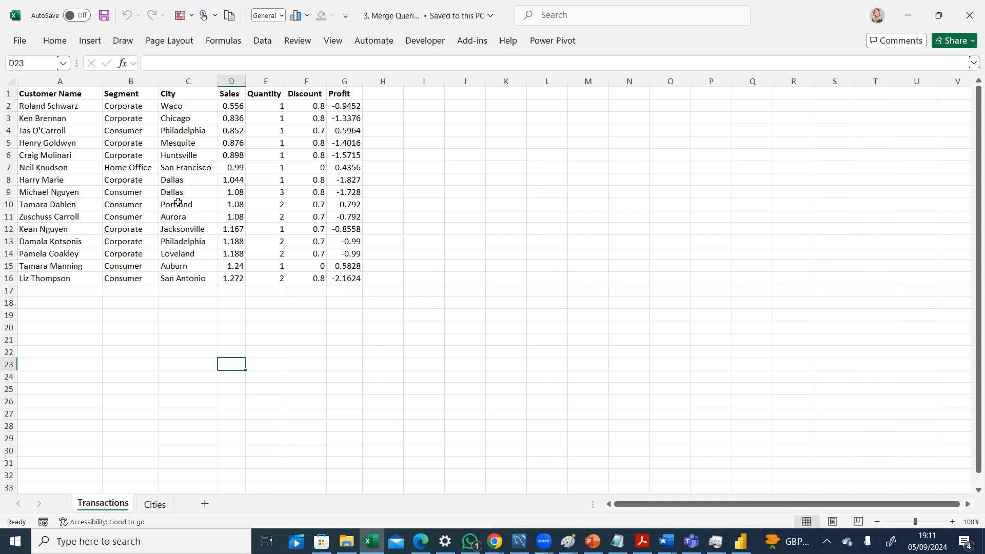
left_click(155, 504)
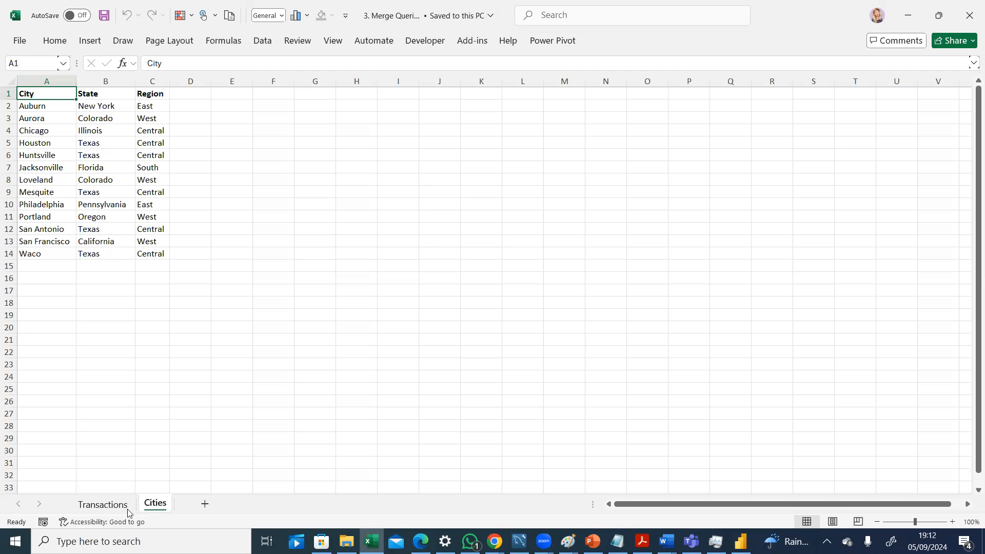
left_click(110, 506)
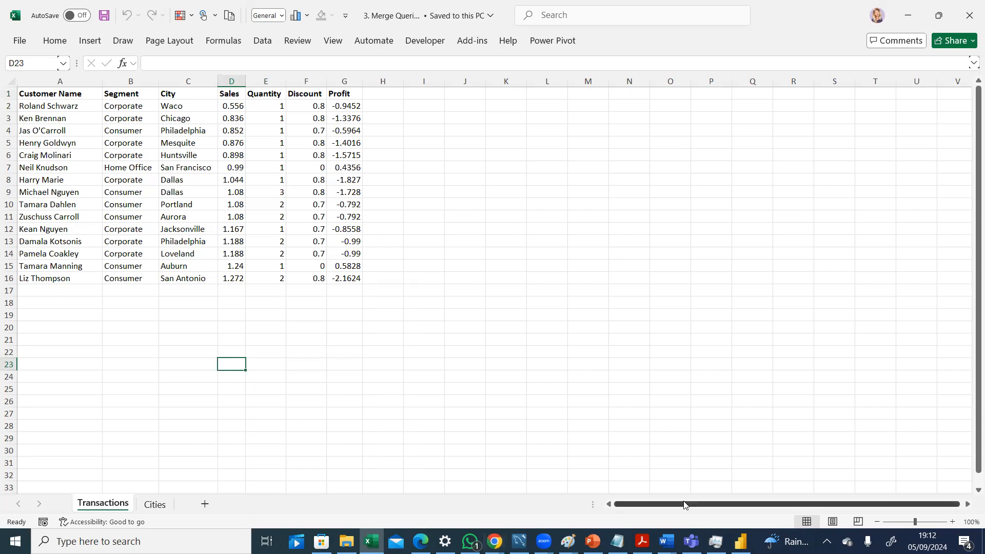
Switch to Power BI Desktop to view the blank report, and return to Excel to look over both sheets again
left_click(740, 541)
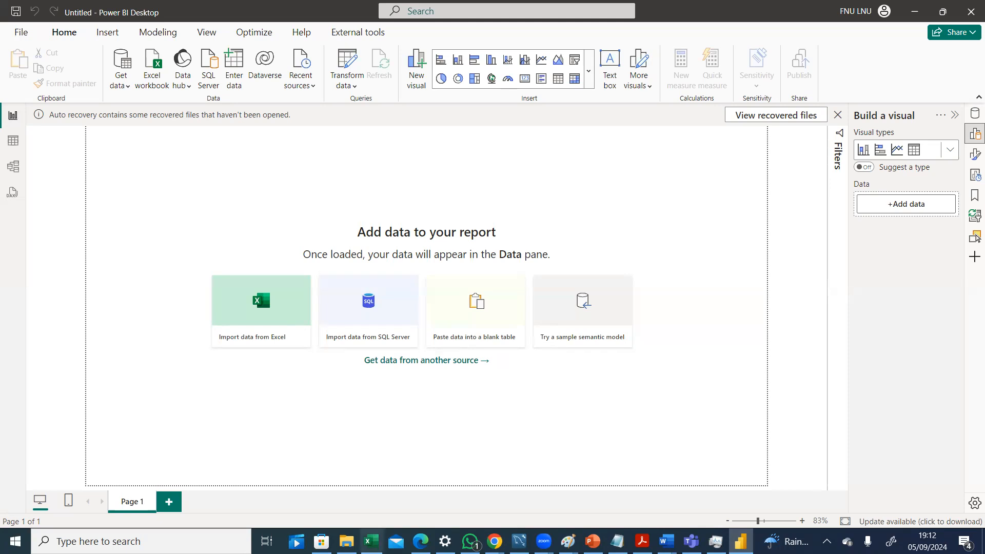
left_click(371, 541)
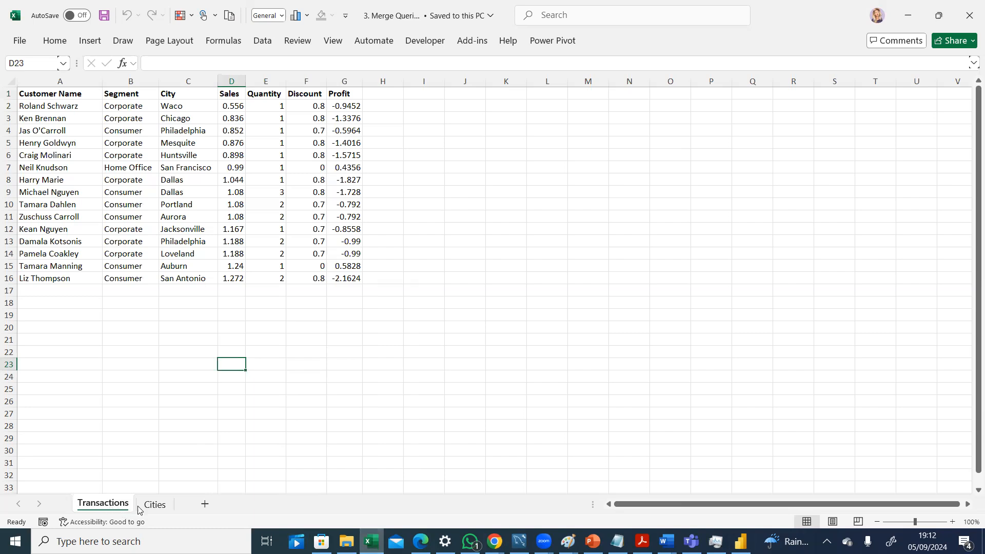
left_click(154, 504)
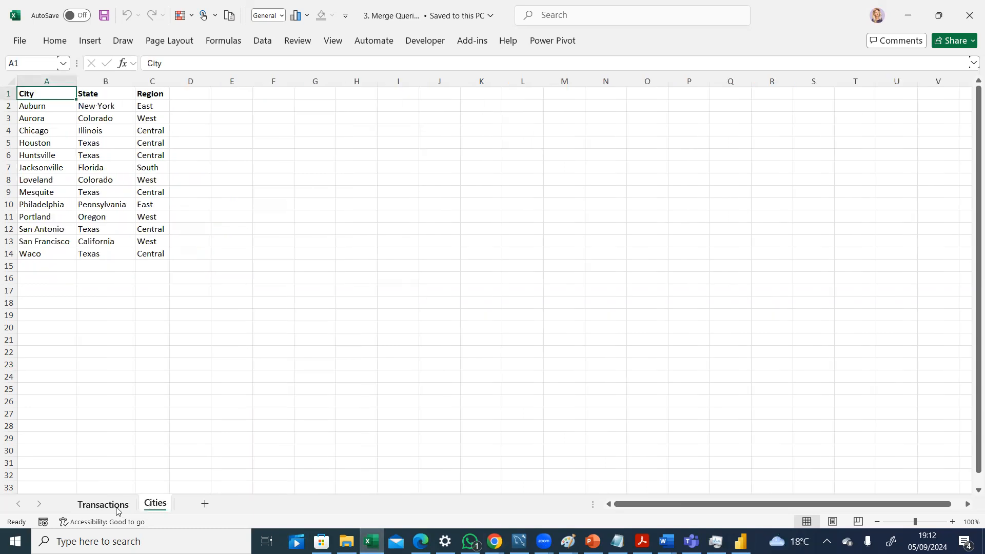
left_click(115, 508)
left_click(155, 507)
left_click(115, 508)
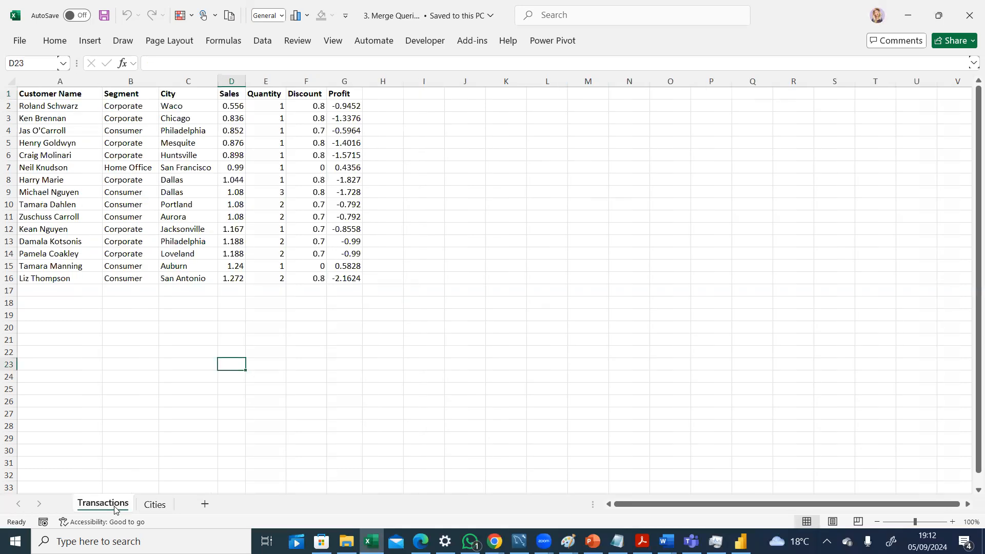
left_click(153, 507)
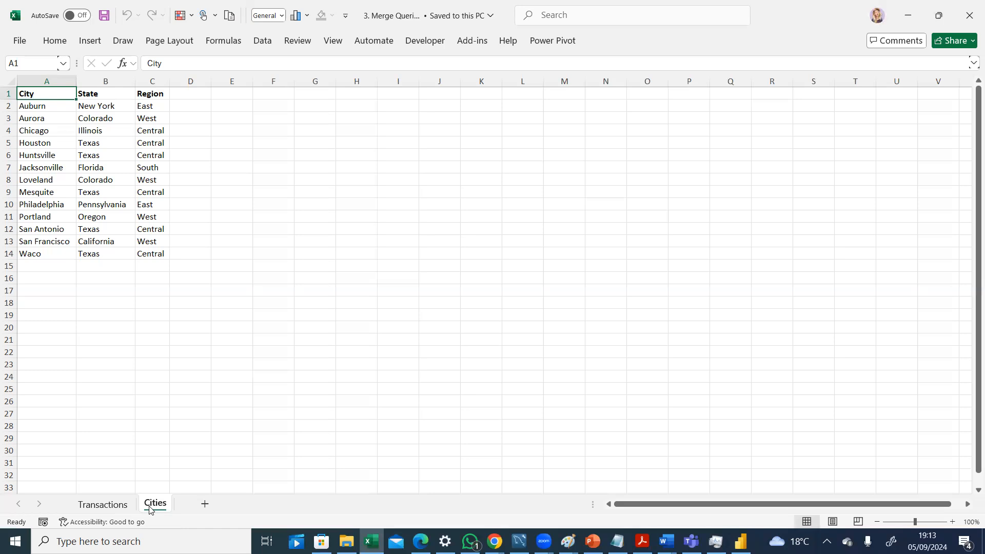
left_click(103, 504)
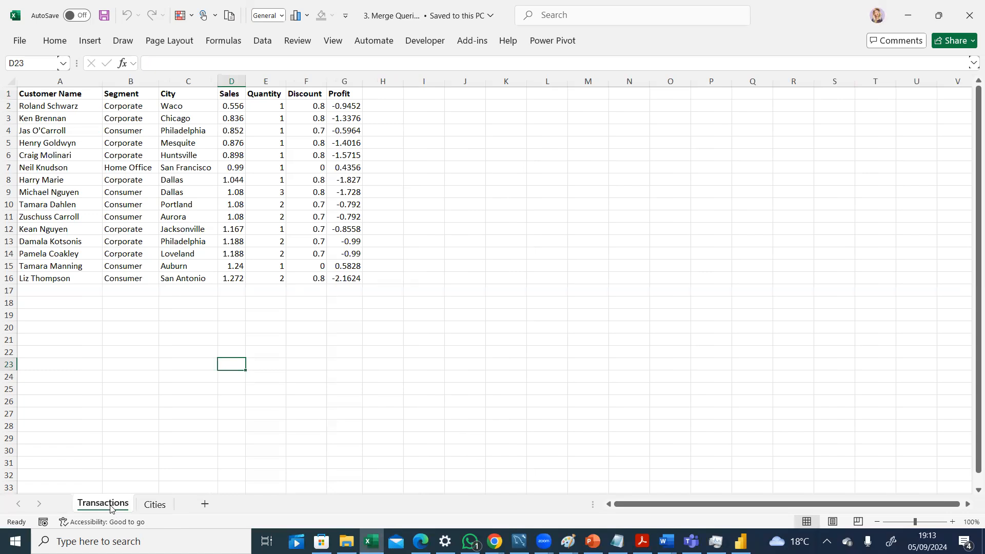
Check which Transactions cities have a matching state and region in the Cities sheet
left_click(783, 66)
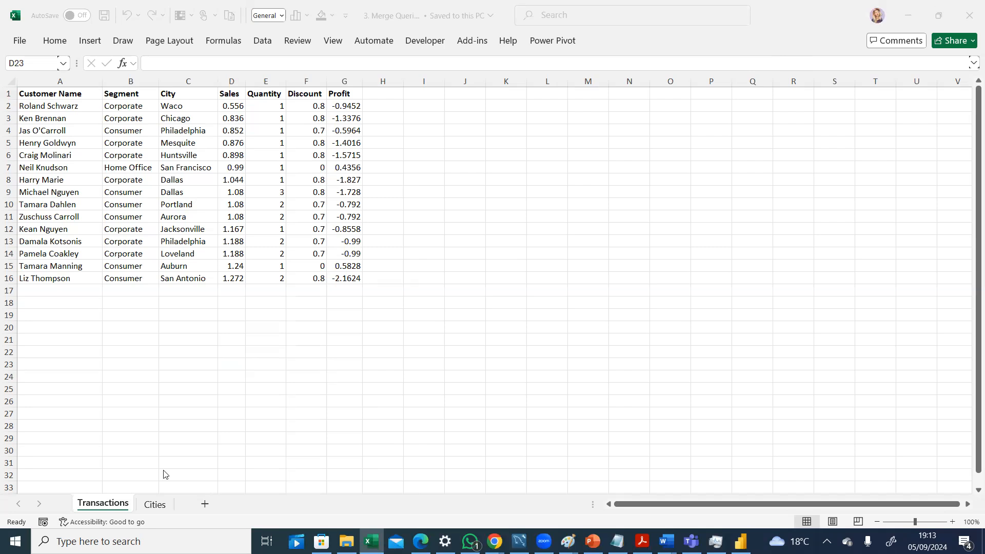
left_click(158, 505)
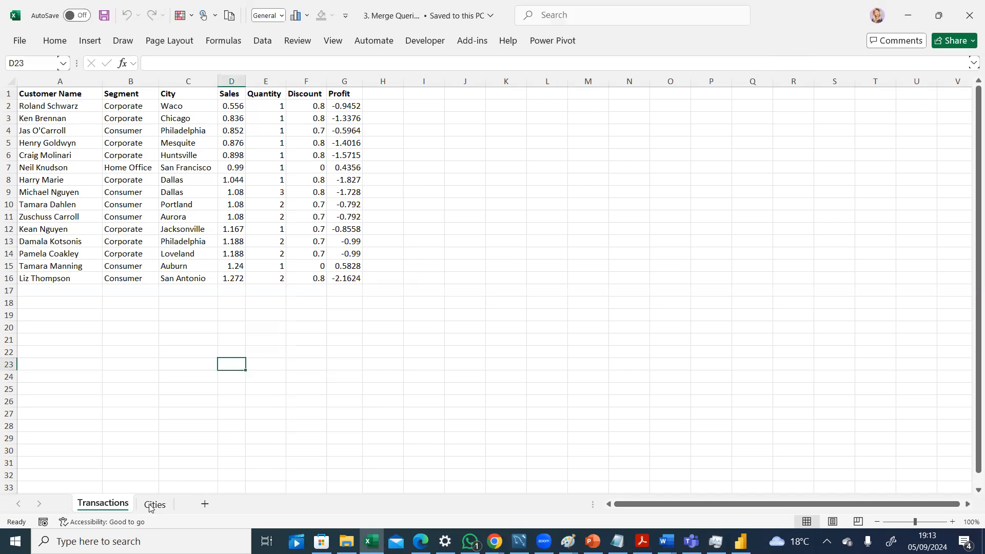
left_click(153, 505)
left_click(114, 508)
left_click(158, 507)
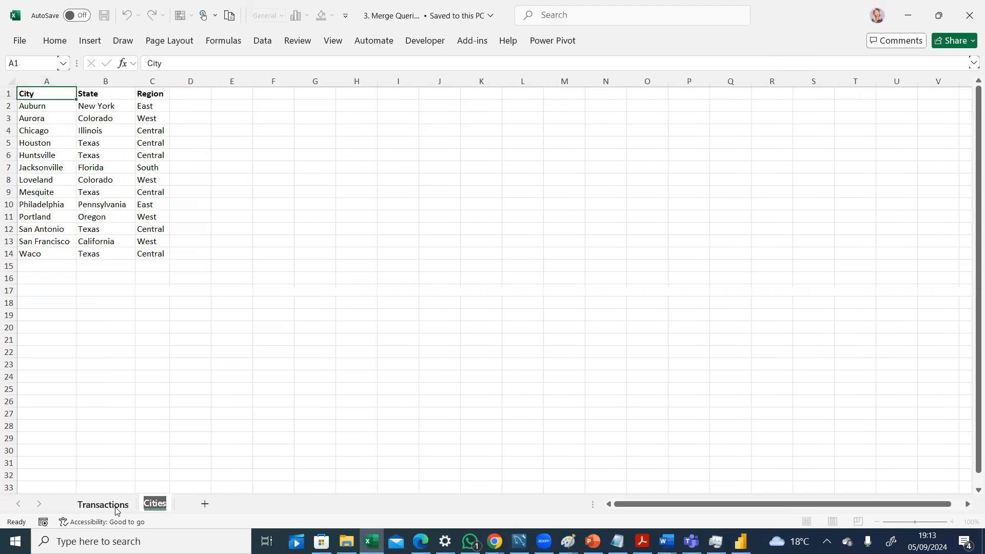
left_click(117, 509)
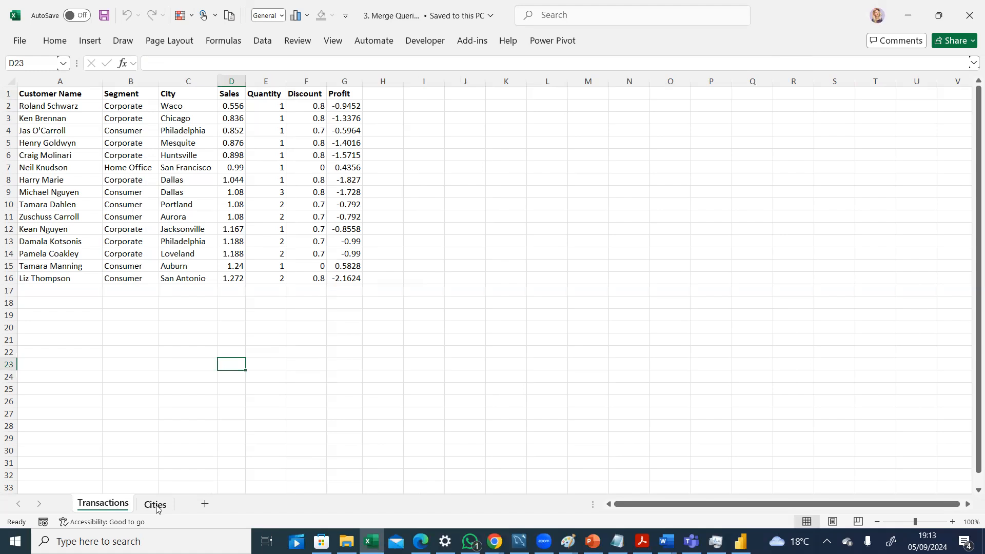
left_click(155, 507)
left_click(113, 510)
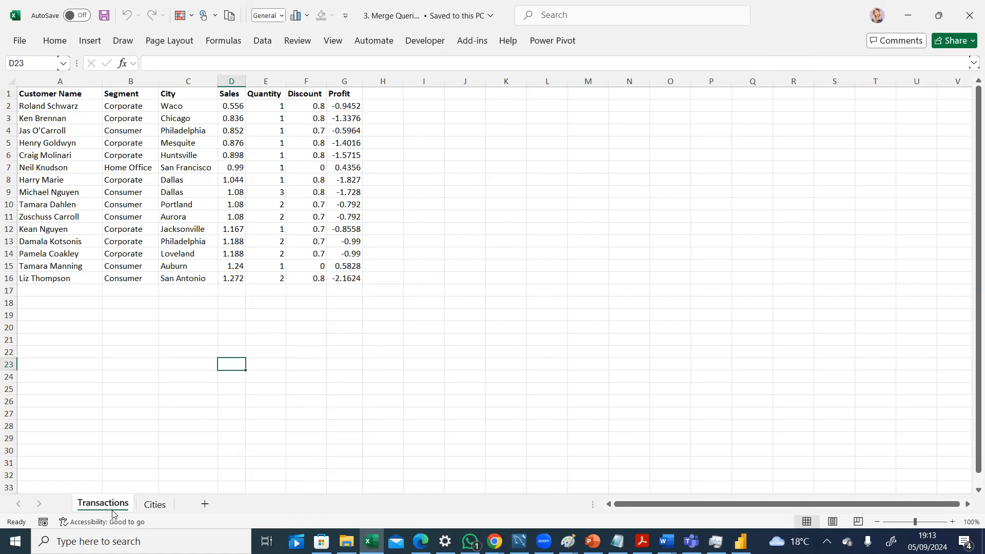
left_click(156, 506)
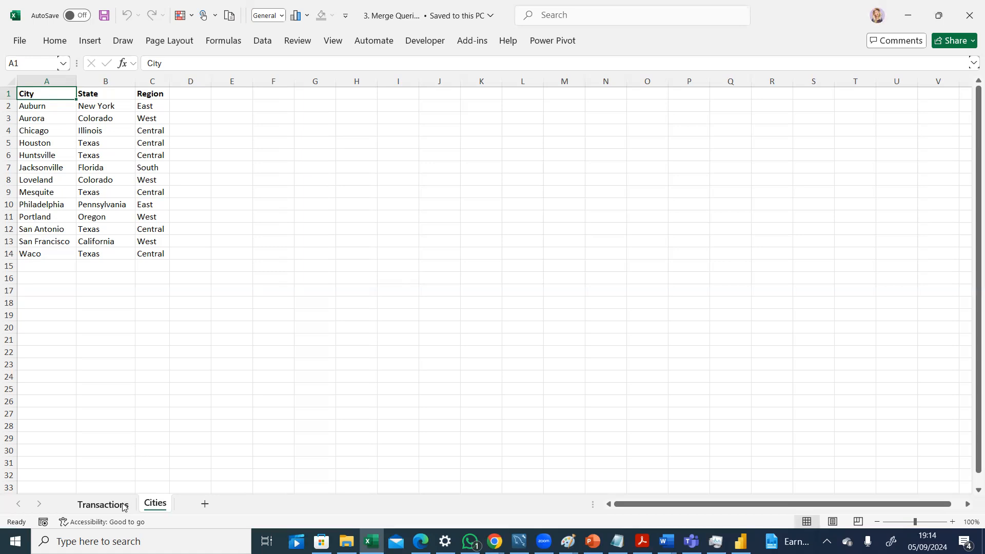
left_click(103, 504)
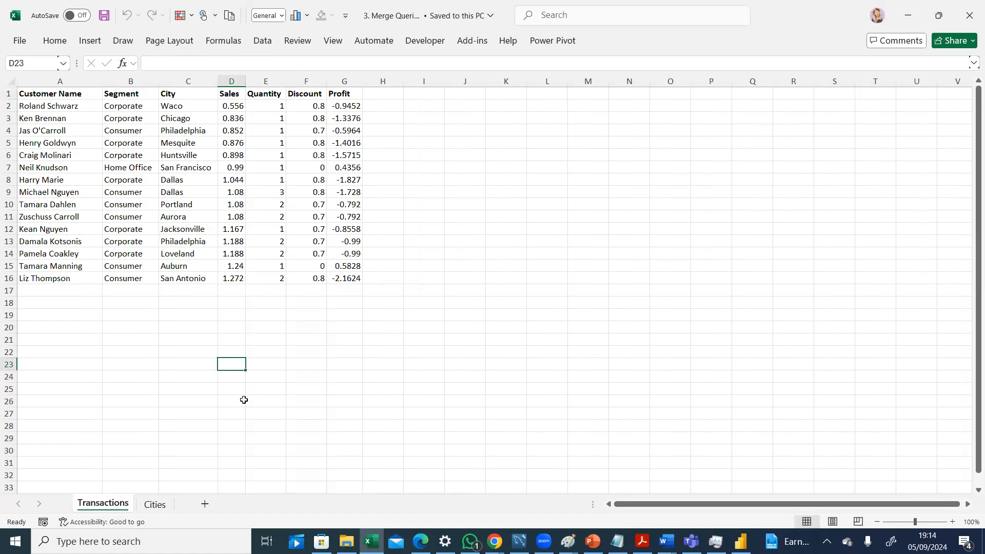
left_click(154, 504)
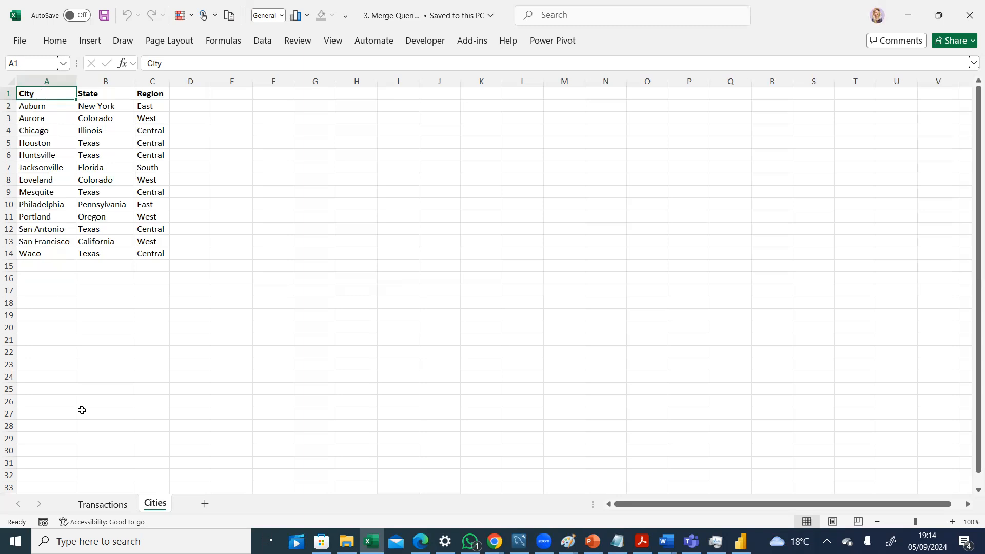
left_click(102, 505)
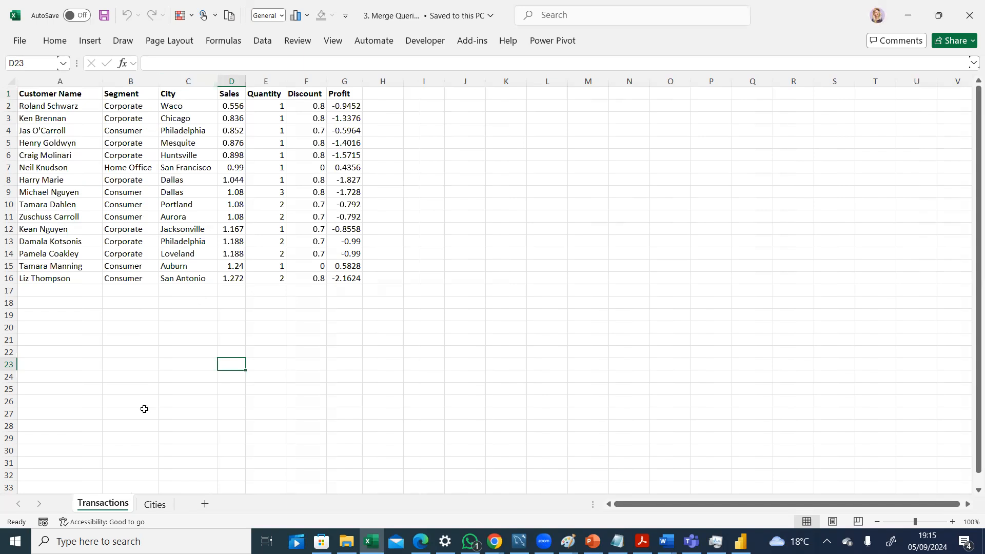
left_click(156, 505)
left_click(103, 504)
List the unique cities from C2:C16 of the Transactions sheet in J6 using UNIQUE, and widen column J to fit them
left_click(466, 155)
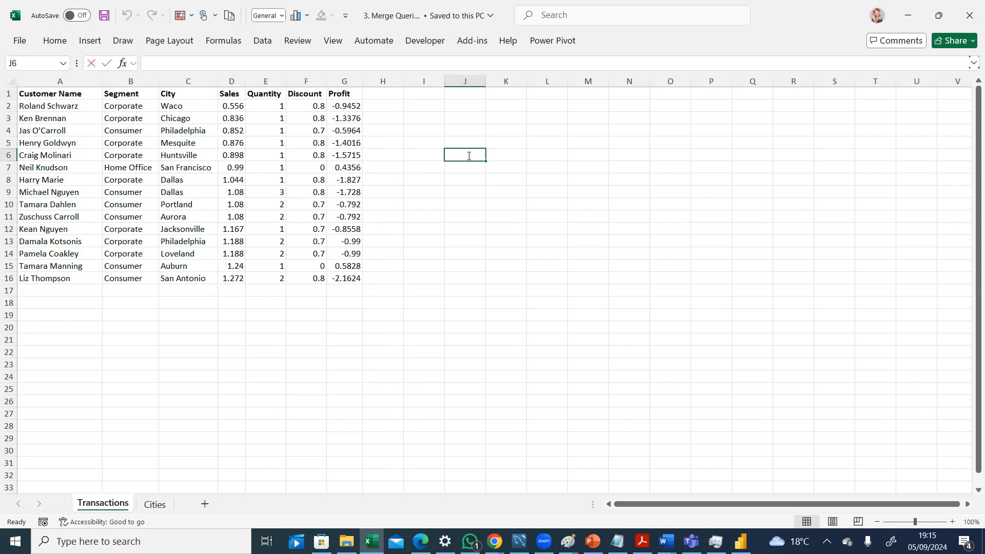
type("=uni")
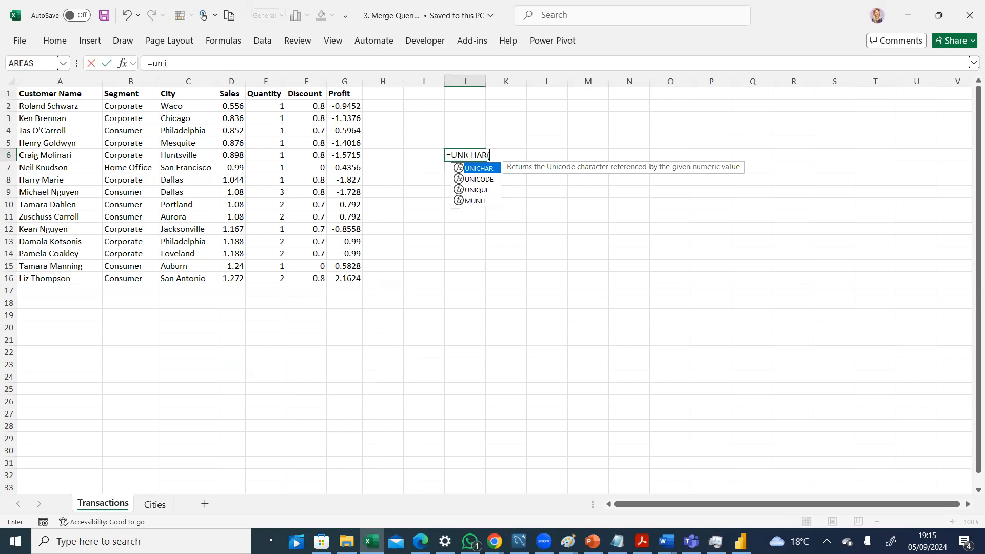
key("Tab")
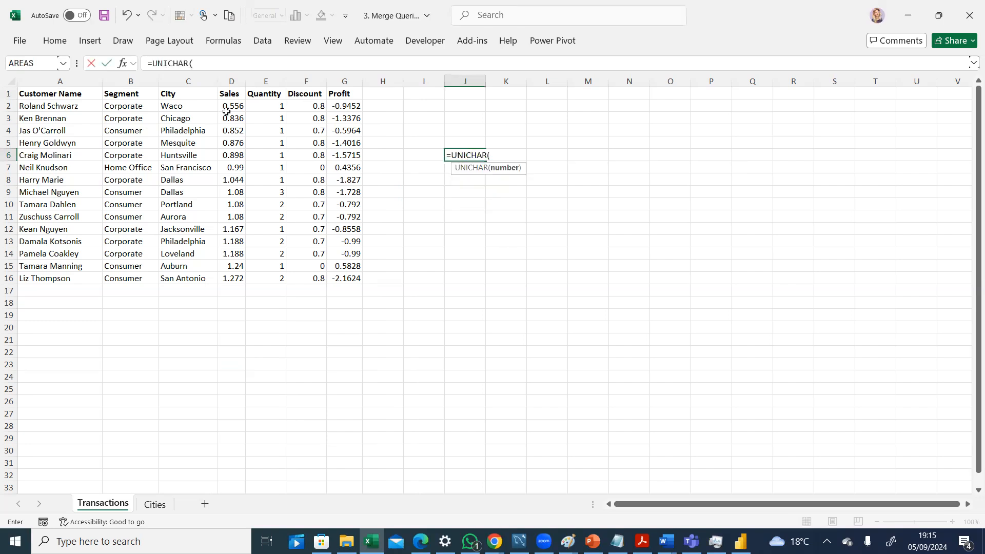
key("BackSpace")
key("BackSpace")
key("BackSpace")
key("BackSpace")
key("BackSpace")
key("BackSpace")
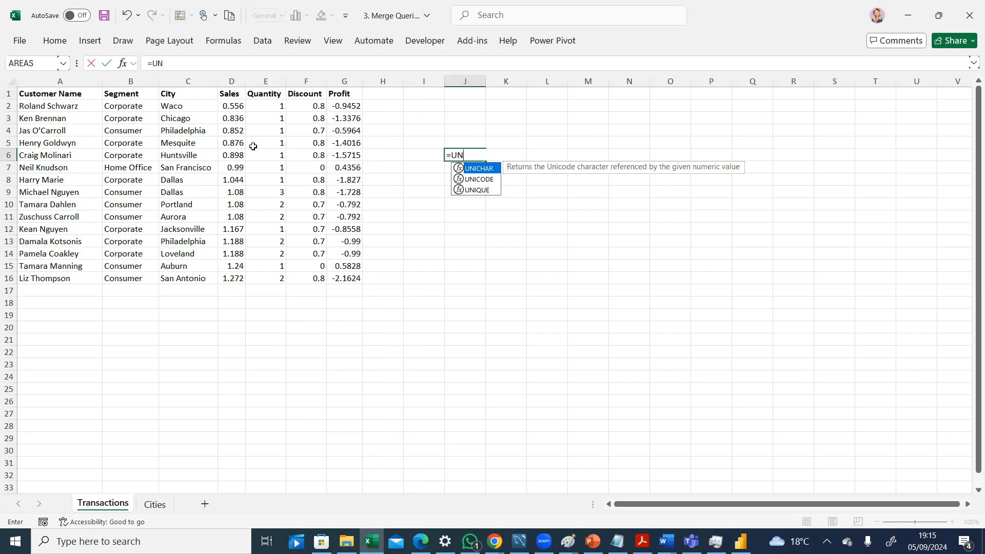
key("Down")
key("Down")
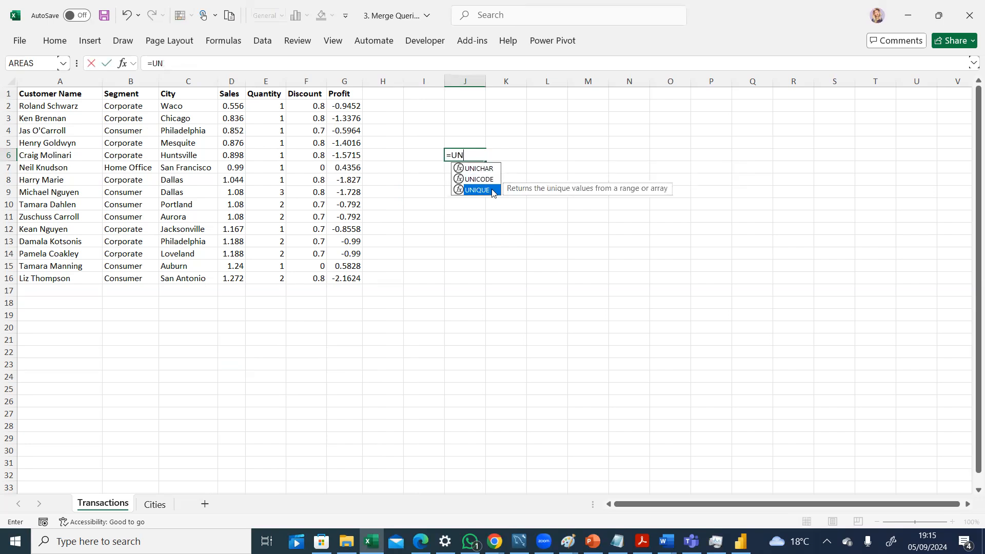
key("Tab")
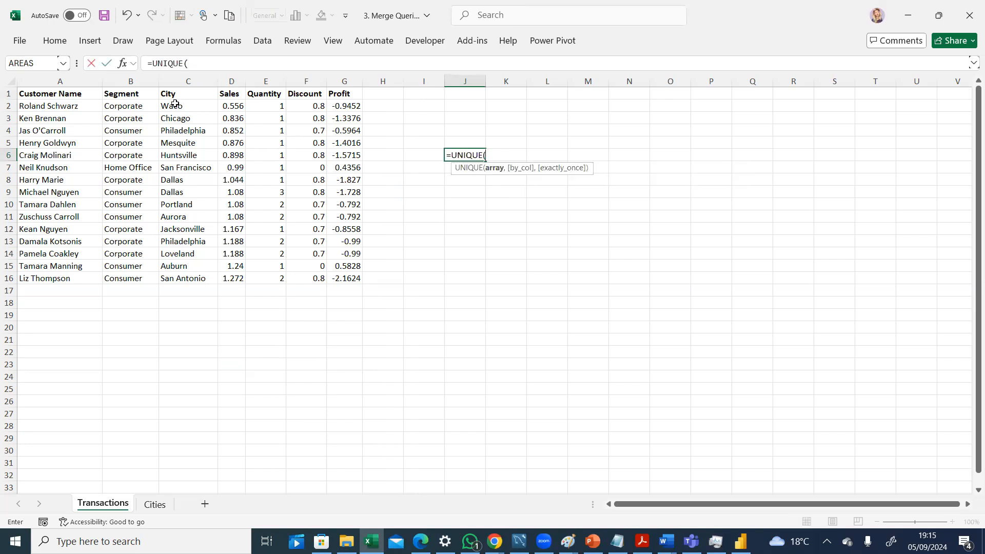
left_click_drag(175, 104, 184, 270)
type(")")
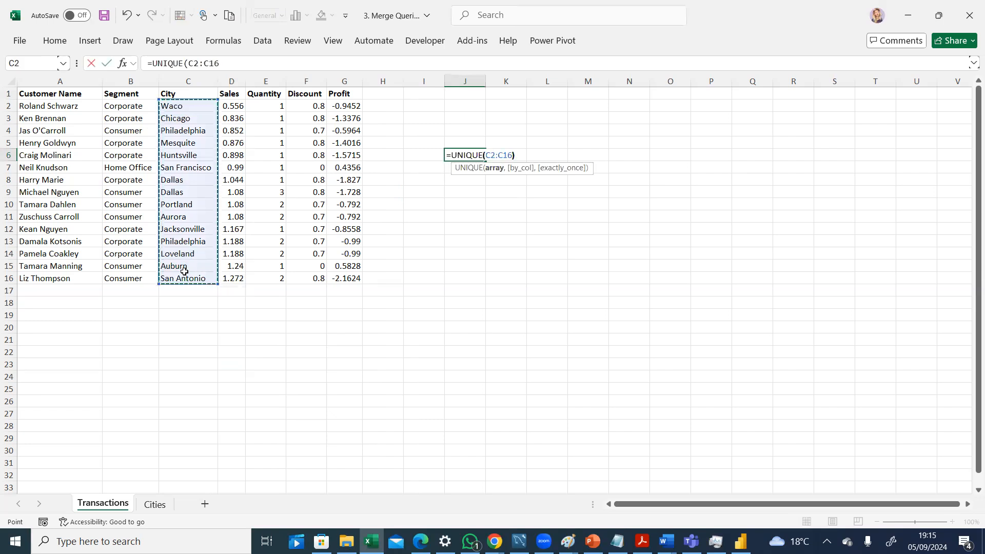
key("Return")
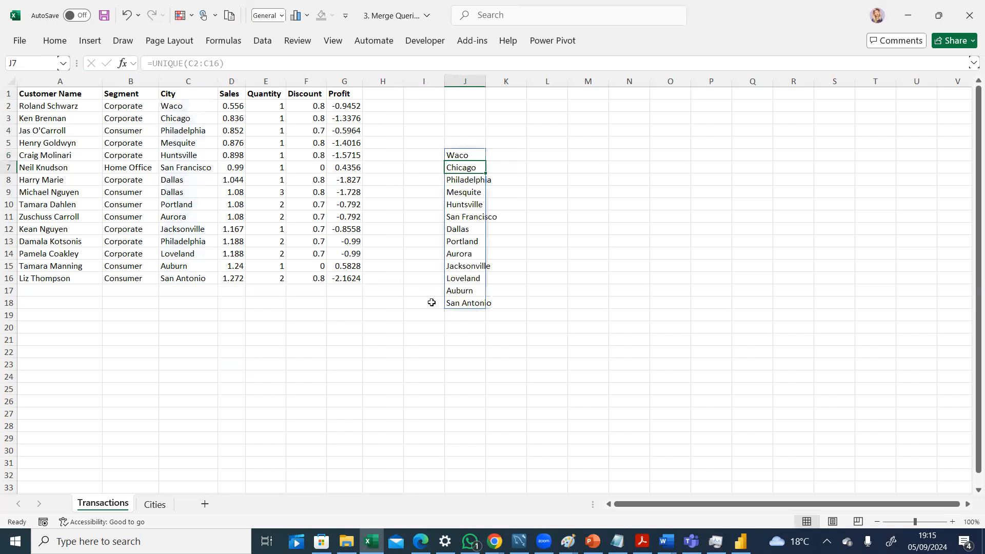
left_click_drag(486, 82, 501, 82)
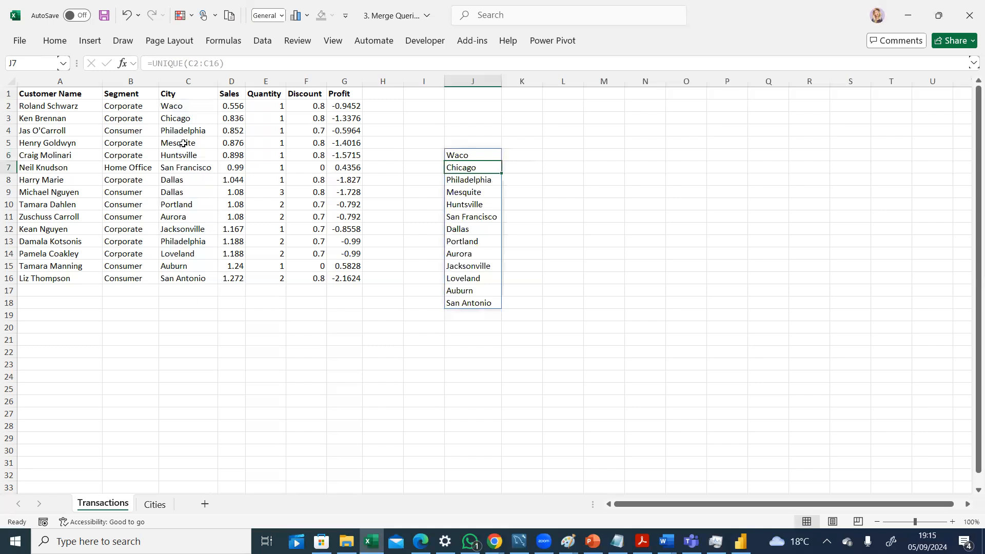
left_click(448, 374)
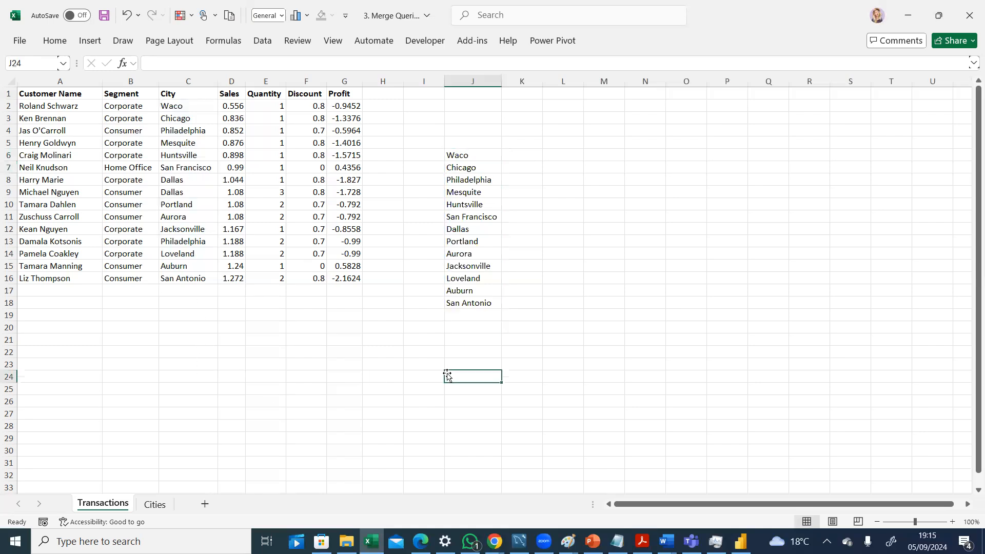
On the Cities sheet, list the unique values of A2:A14 in F2 using UNIQUE
left_click(155, 505)
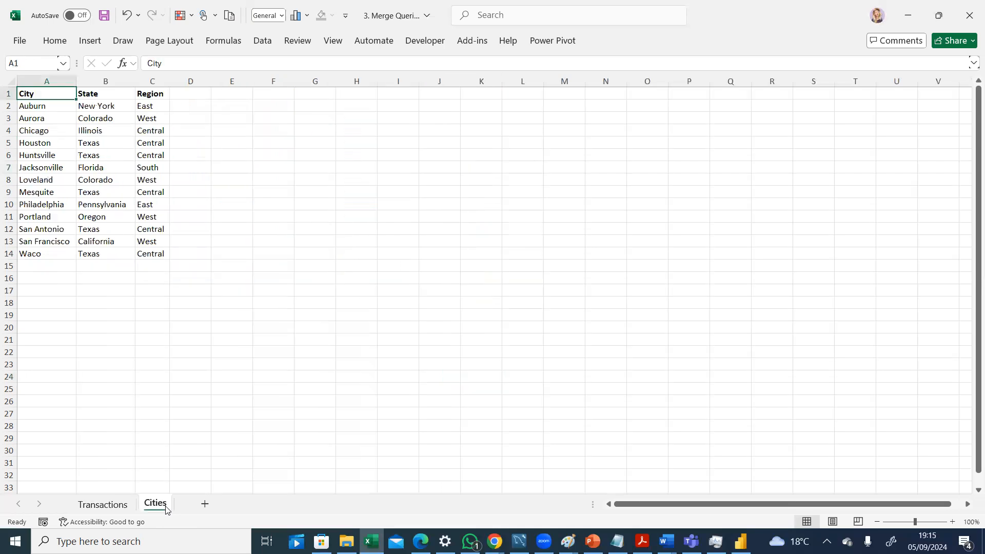
left_click(270, 102)
type("=uni")
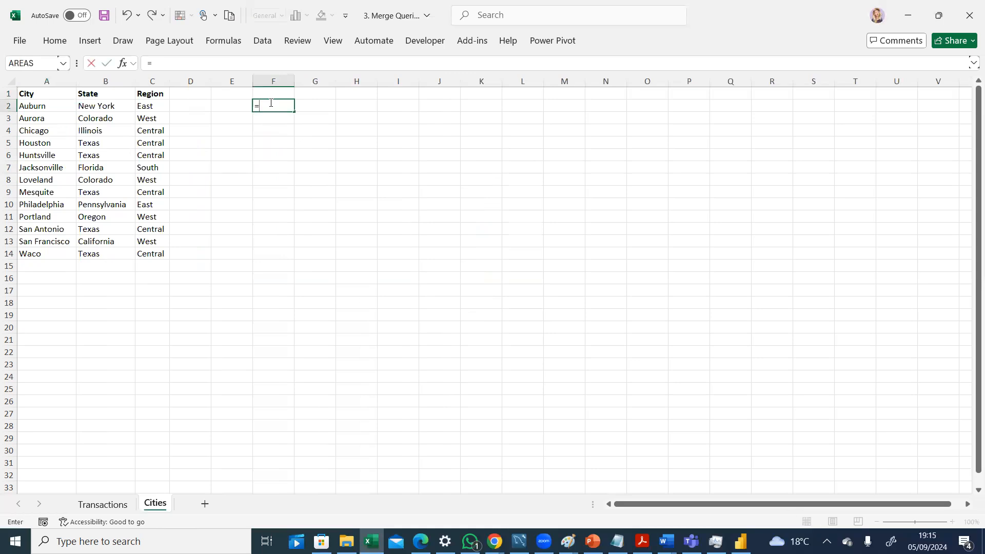
key("Down")
key("Down")
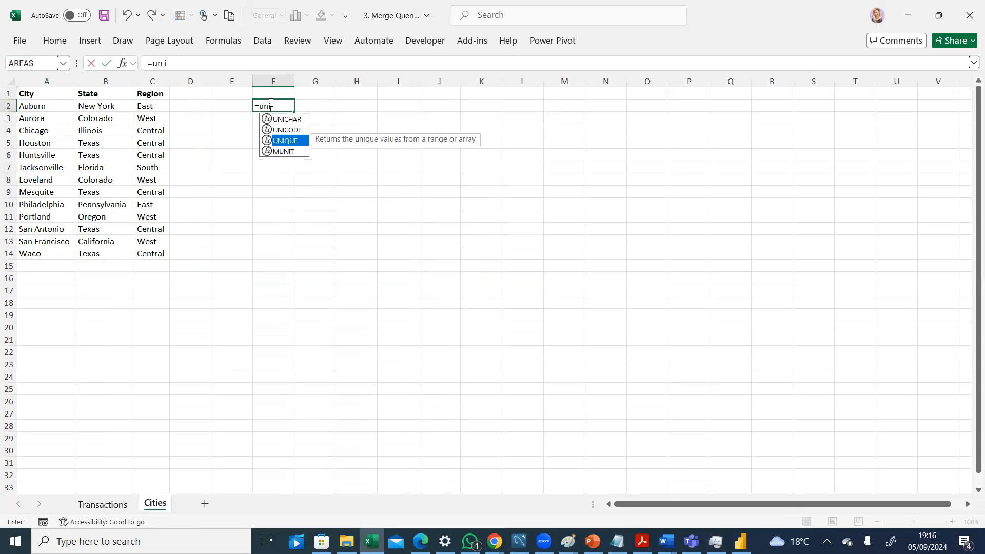
key("Tab")
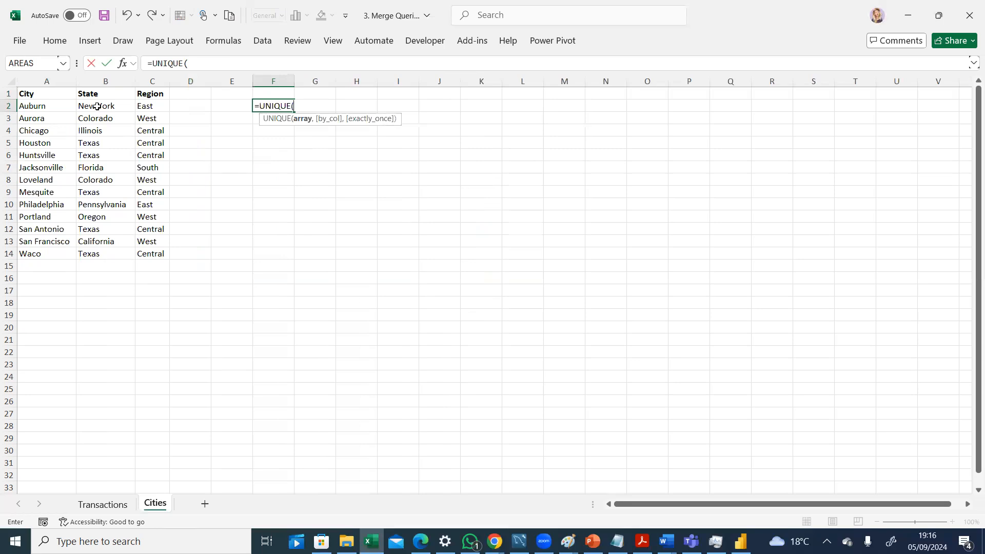
left_click_drag(54, 109, 50, 212)
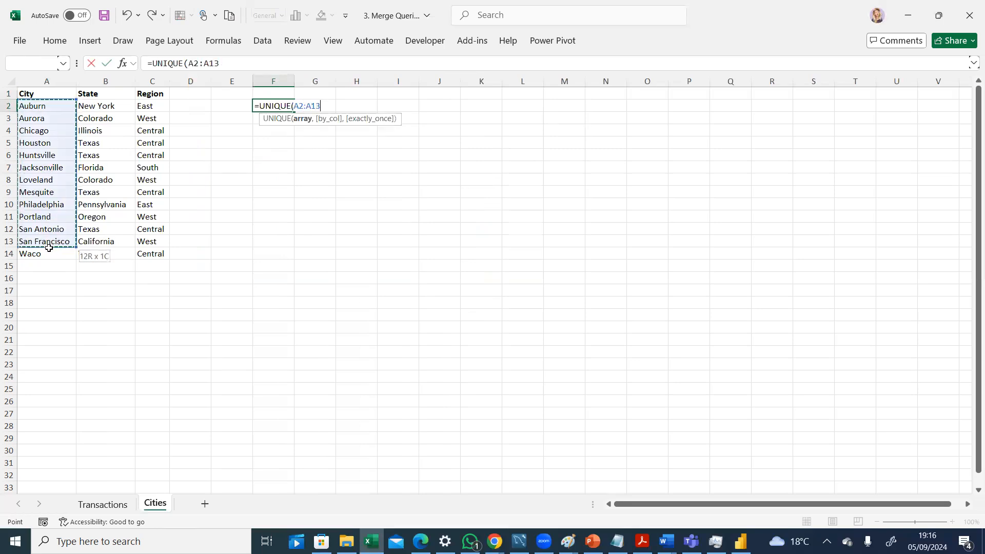
left_click_drag(47, 251, 48, 251)
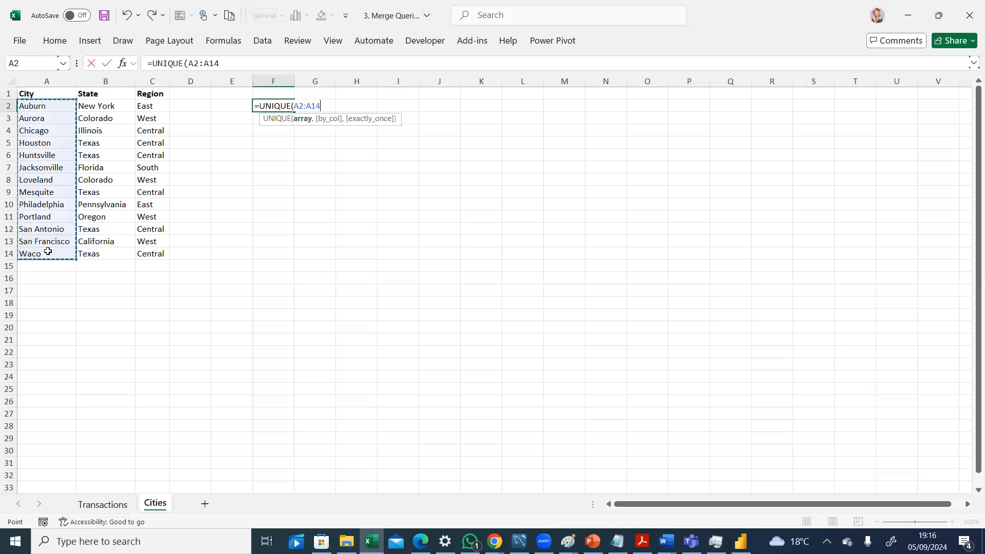
type(")")
key("Return")
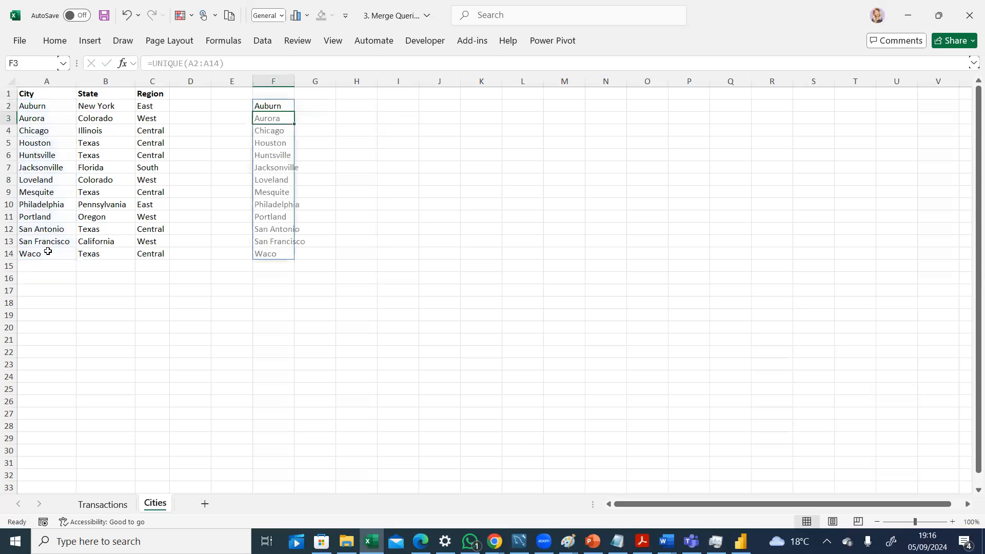
Try to copy the unique city list in F2:F14 of the Cities sheet into K6:K18 of the Transactions sheet
left_click(277, 109)
left_click_drag(281, 201, 280, 254)
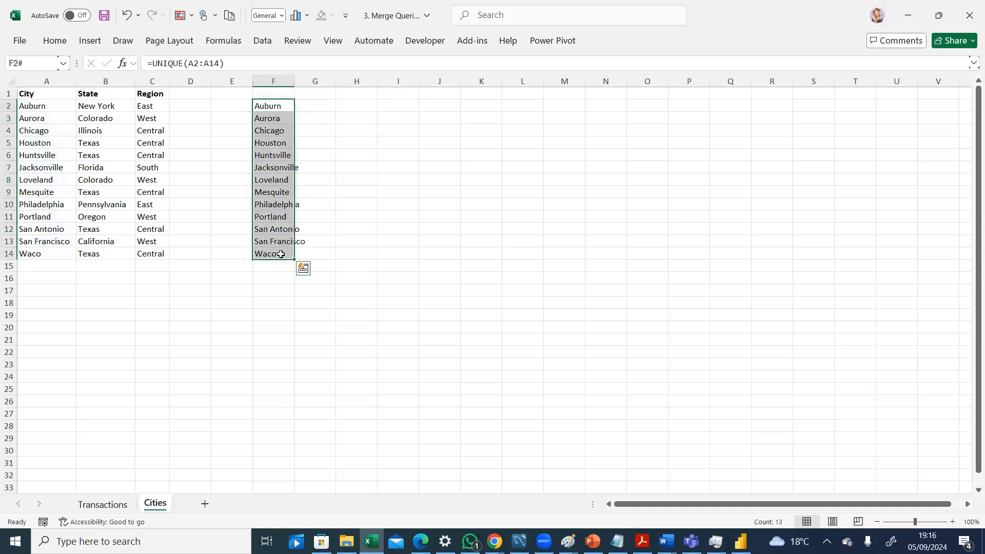
key("ctrl+c")
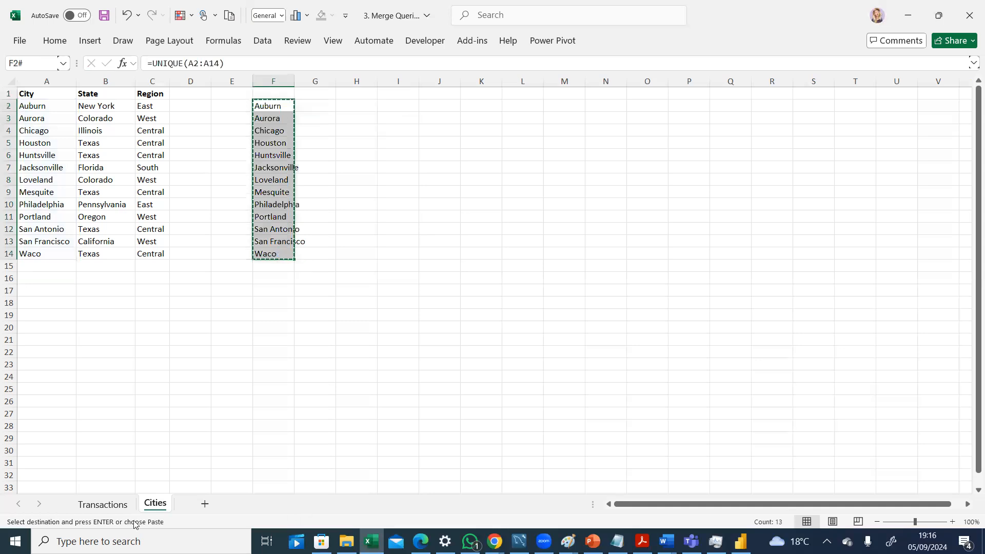
left_click(109, 505)
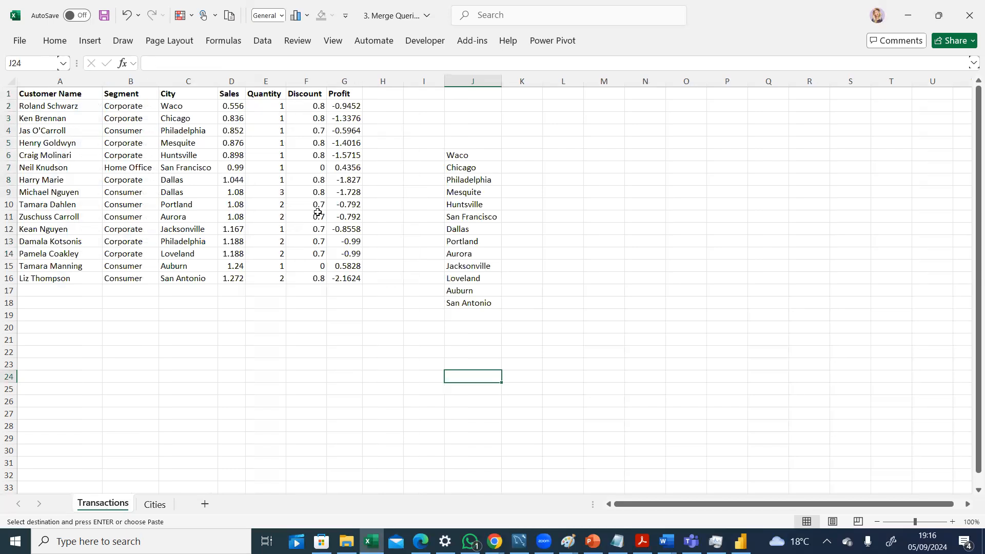
left_click_drag(521, 155, 522, 303)
key("ctrl+v")
left_click(127, 16)
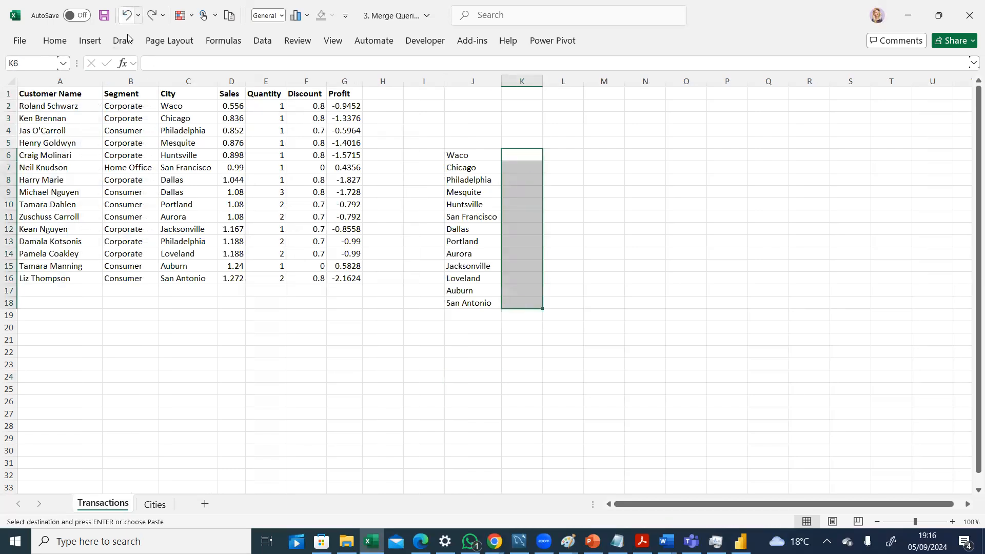
Undo the UNIQUE formula in F2 of the Cities sheet and redo it
key("ctrl+z")
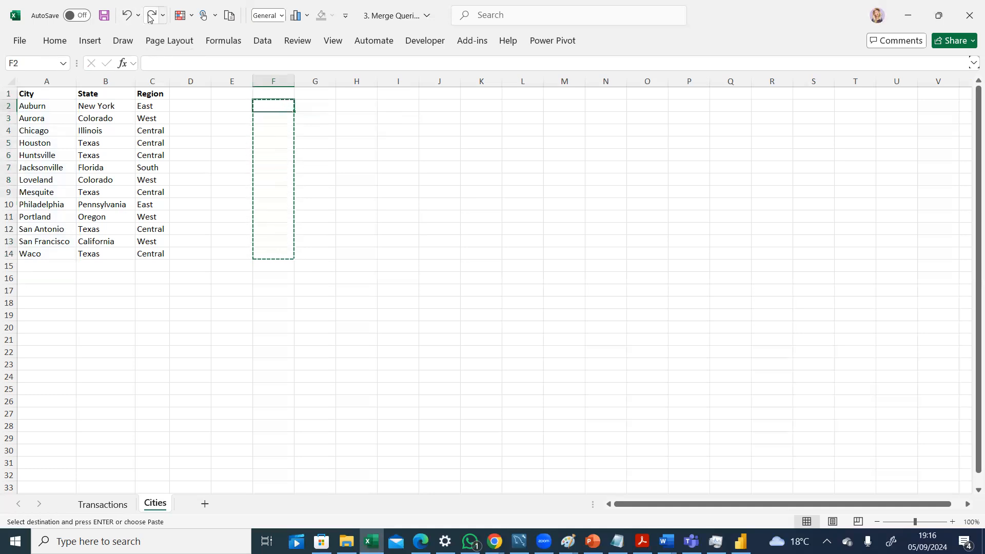
left_click(149, 18)
left_click(396, 206)
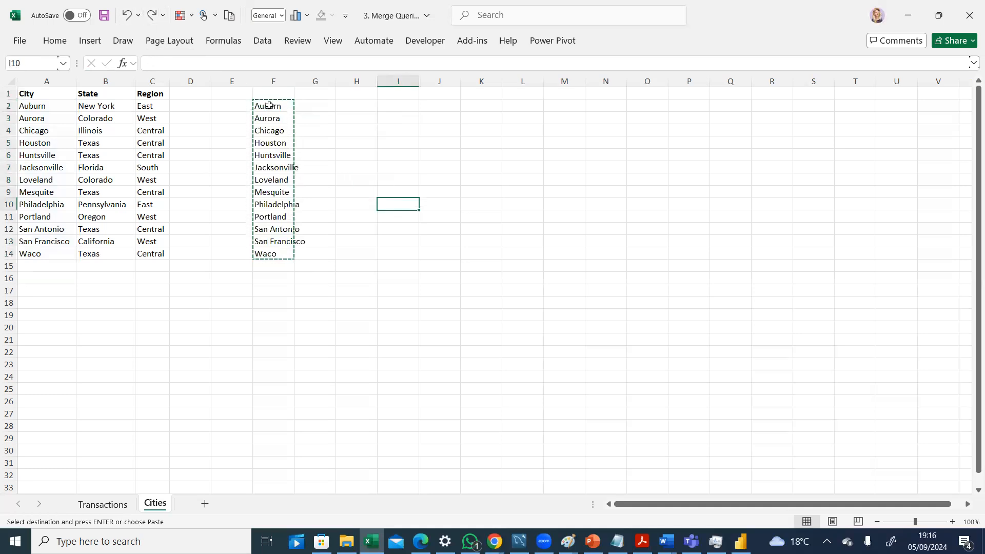
key("ctrl+c")
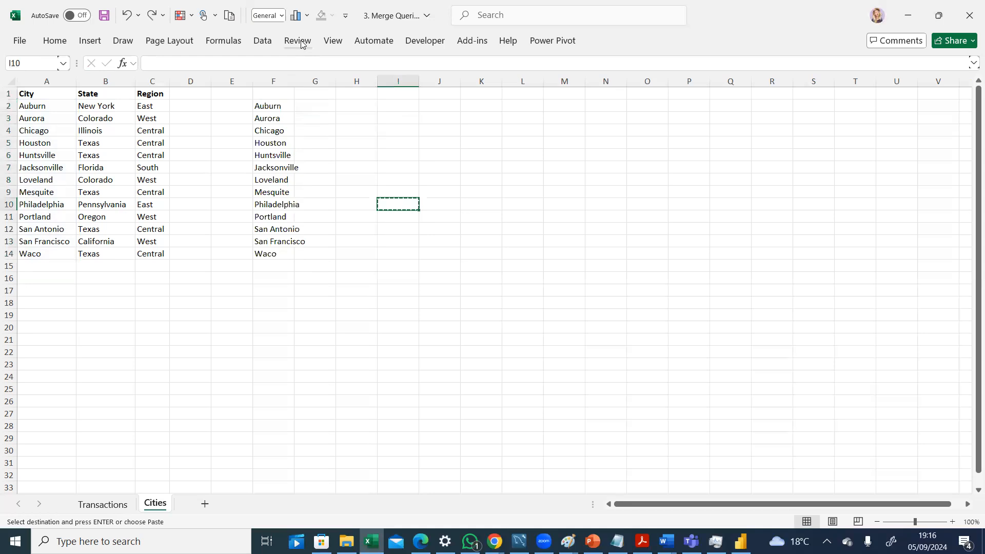
left_click_drag(47, 303, 41, 390)
left_click(153, 327)
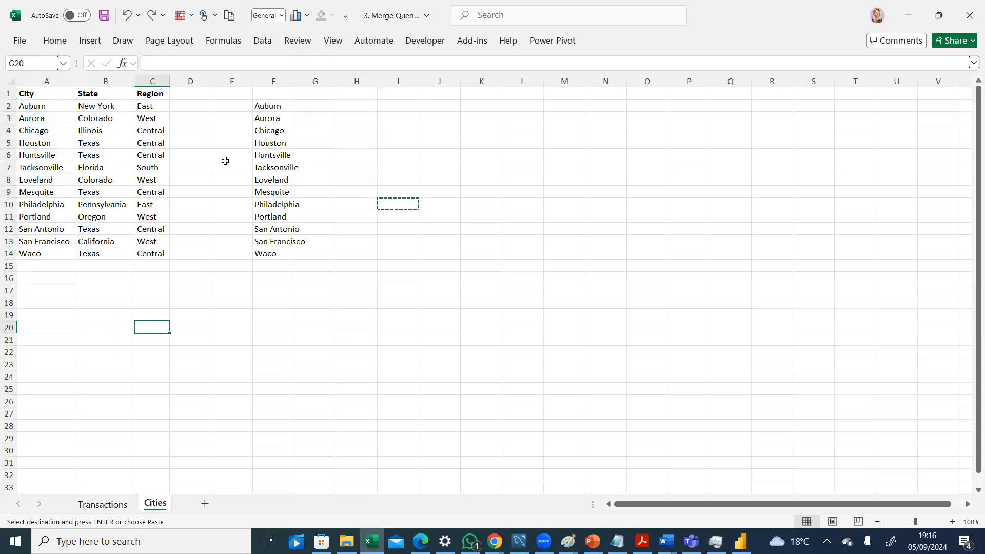
Copy the unique list in F2:F14 of the Cities sheet into K6:K18 of Transactions as values, and widen columns J and K
left_click_drag(263, 106, 285, 255)
key("ctrl+c")
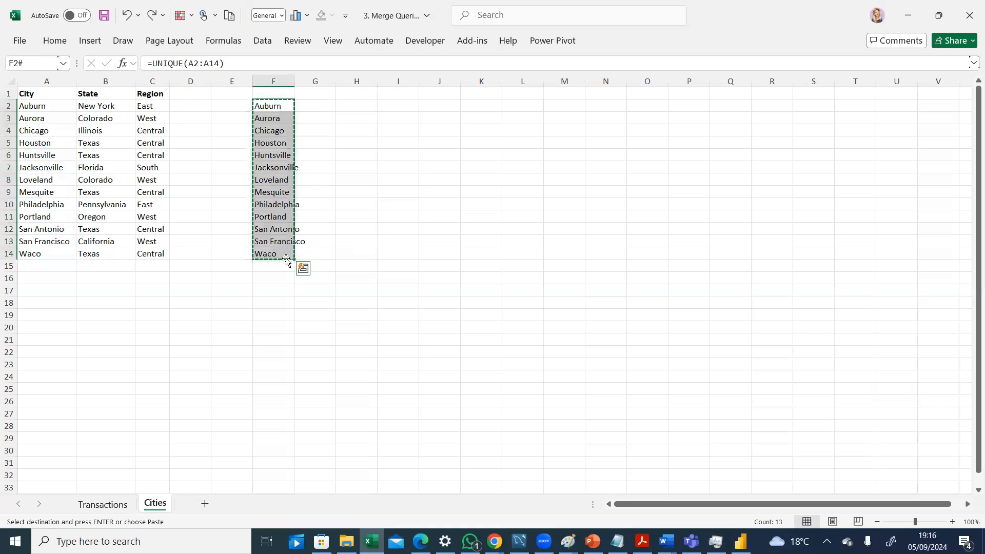
left_click(102, 504)
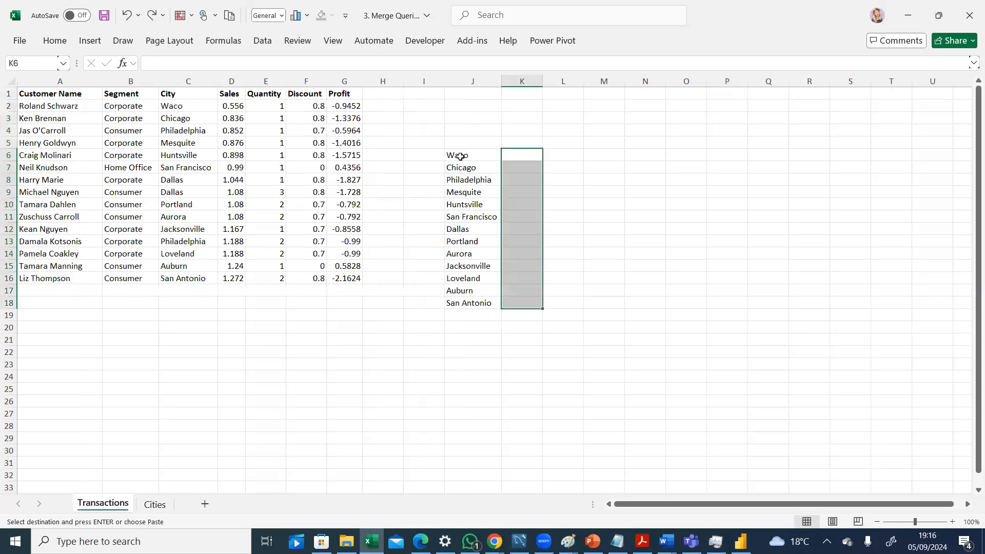
right_click(521, 159)
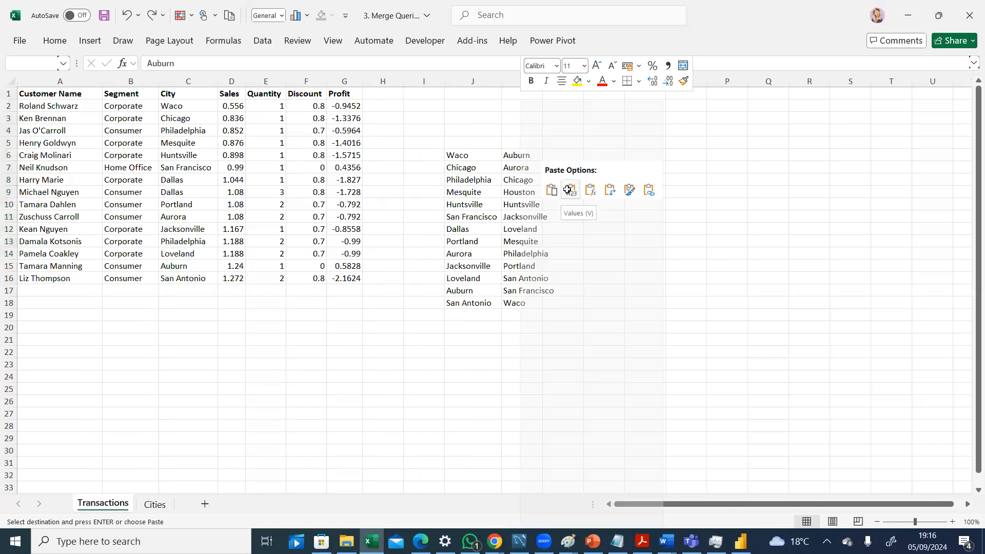
left_click(568, 190)
left_click(618, 156)
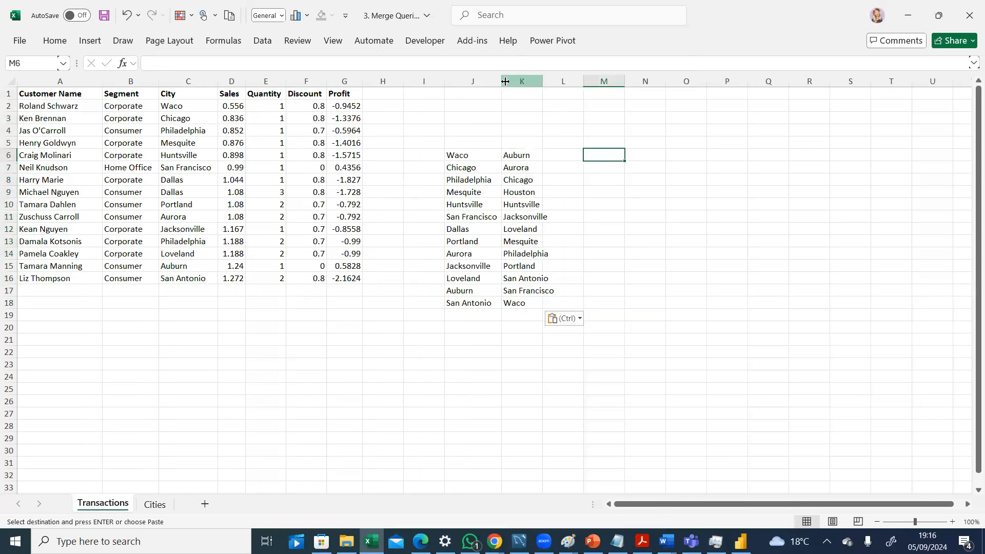
left_click_drag(505, 81, 565, 81)
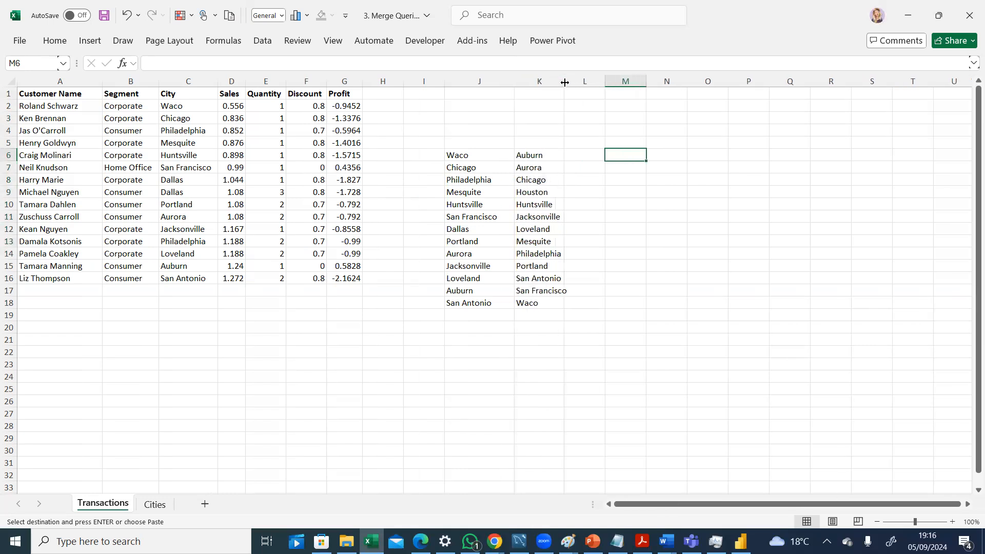
left_click(673, 203)
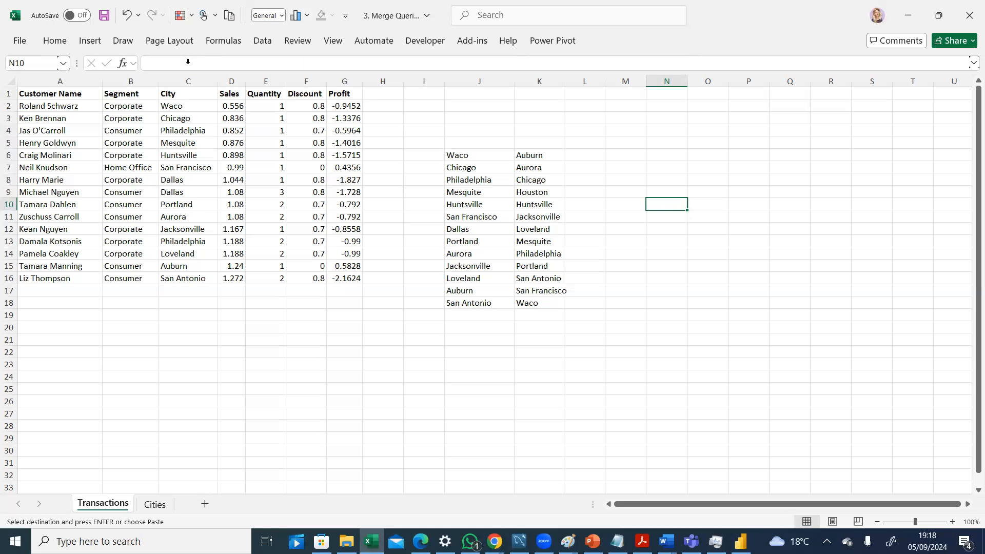
Add filters to the Transactions header row and open the City column's filter to look through its distinct values
left_click(172, 98)
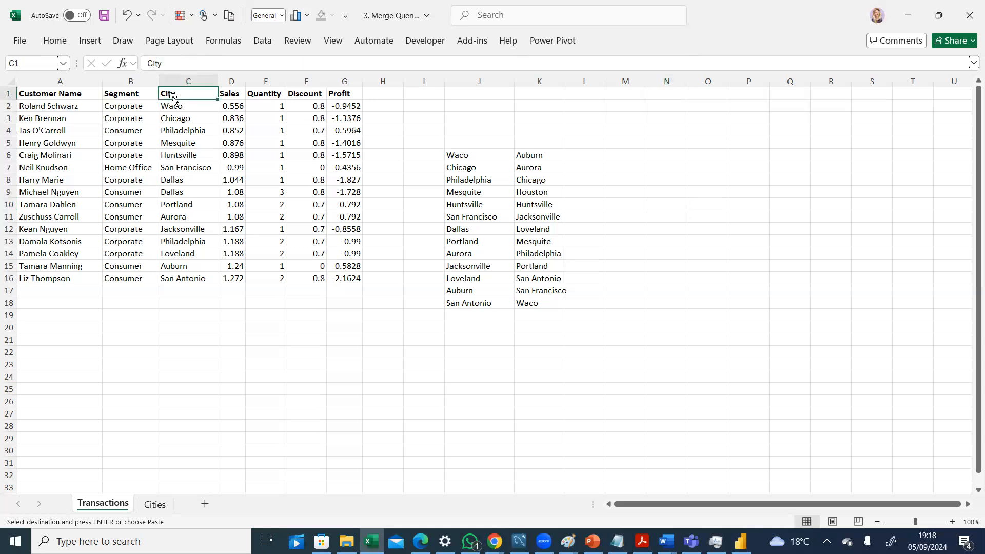
left_click(262, 41)
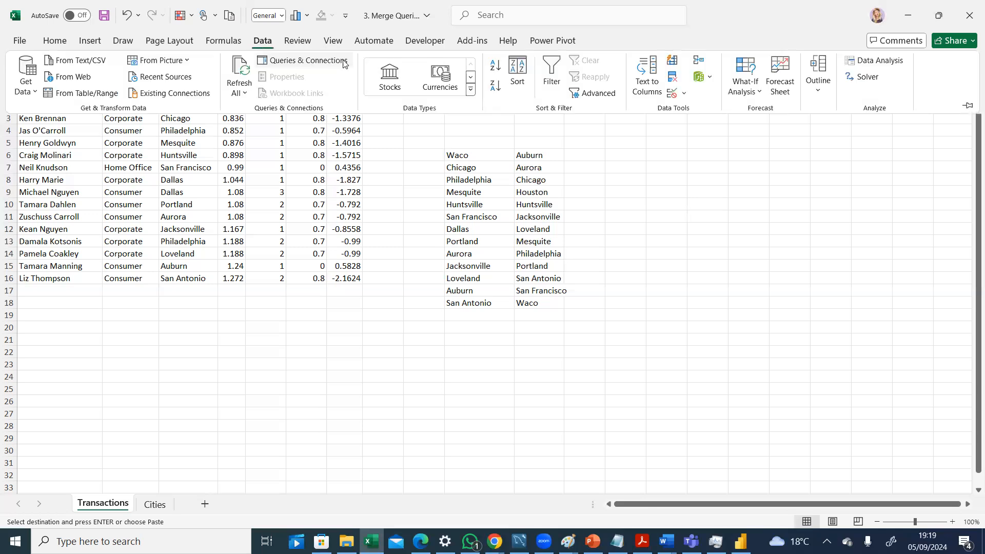
left_click(551, 69)
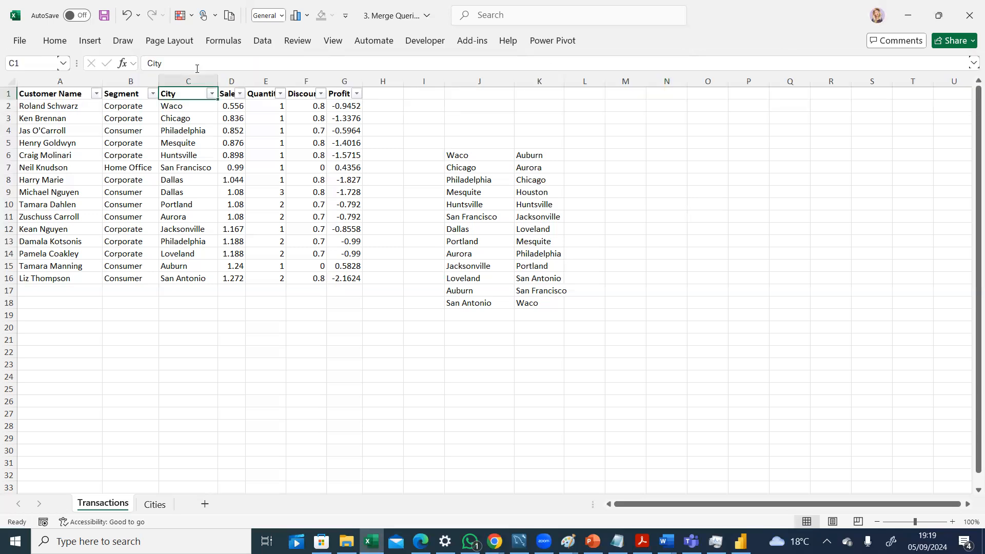
left_click(211, 94)
mouse_move(206, 281)
left_mouse_down()
mouse_move(204, 322)
mouse_move(209, 277)
left_mouse_up()
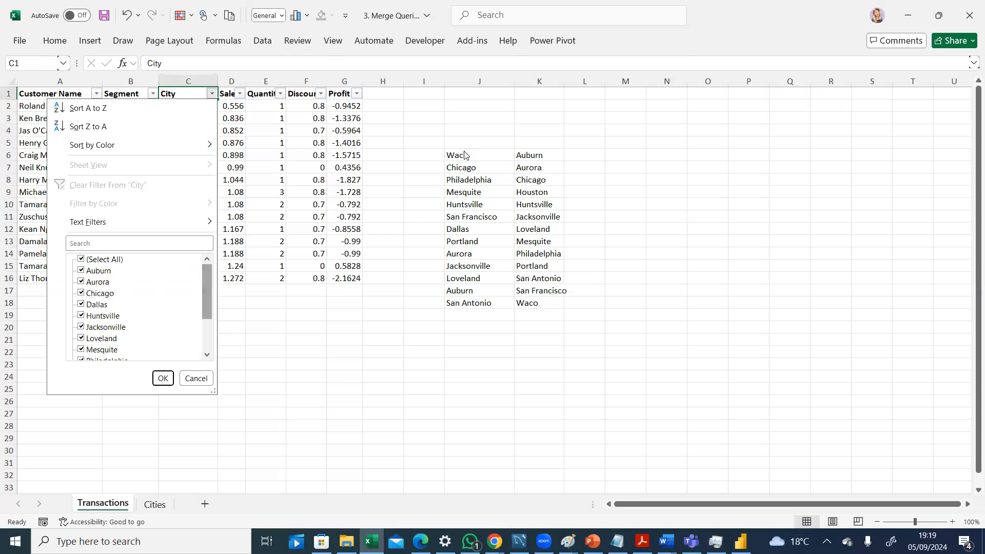
Look through the full list of distinct cities in the City column's filter on Transactions, reopening it once, and close it without filtering
left_click_drag(207, 285, 206, 342)
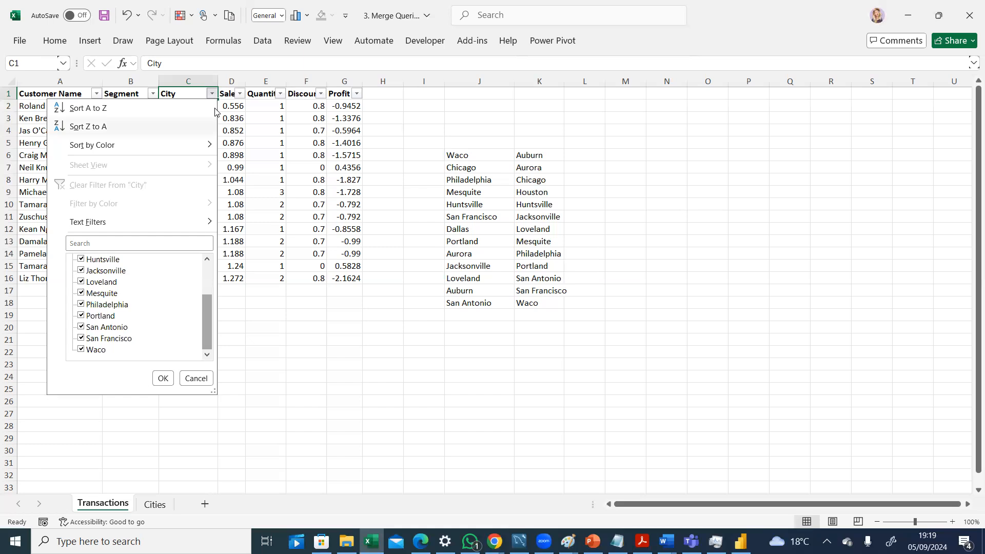
left_click(289, 302)
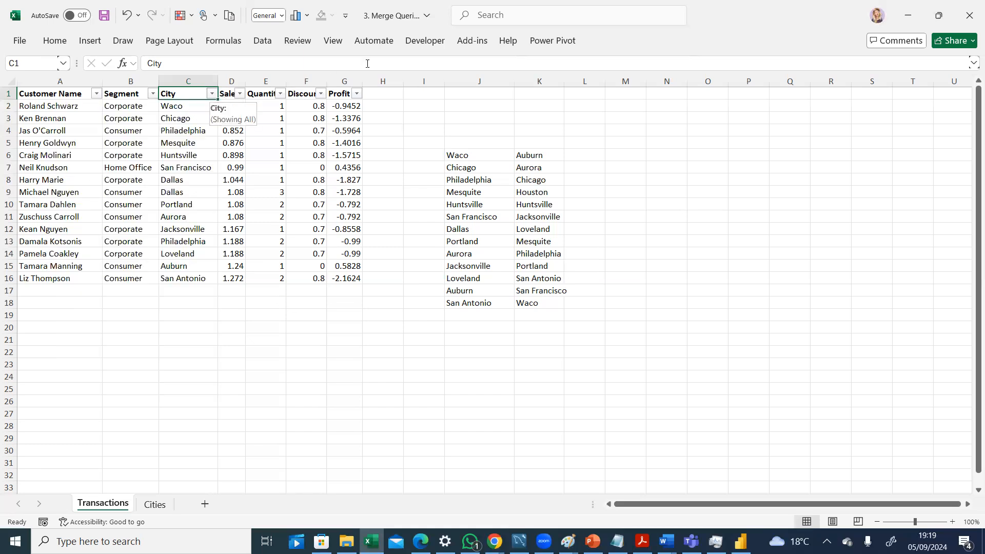
left_click(213, 94)
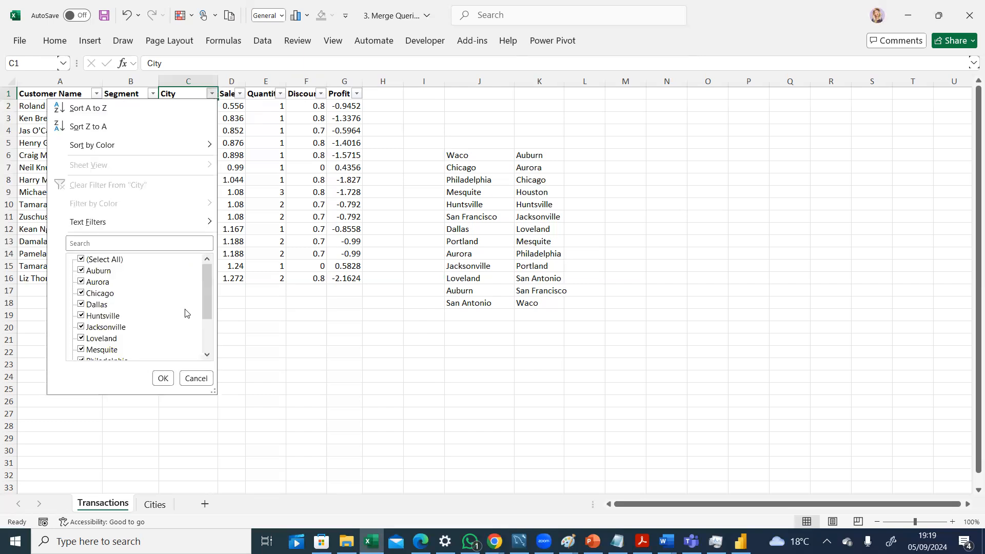
left_click_drag(205, 300, 209, 332)
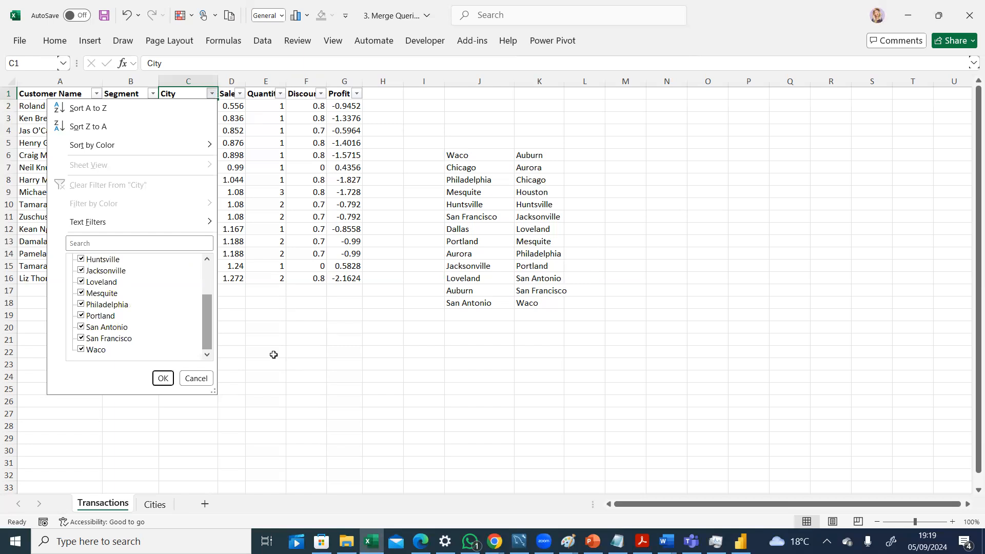
left_click(271, 352)
Add filters to the header row of the Cities sheet and look through the distinct values in its City column's filter
left_click(156, 506)
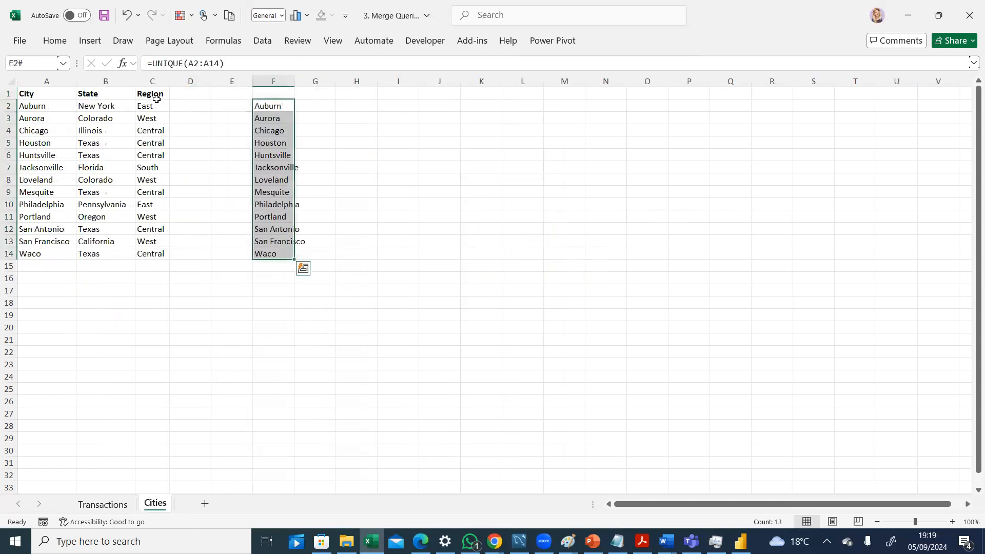
left_click(40, 98)
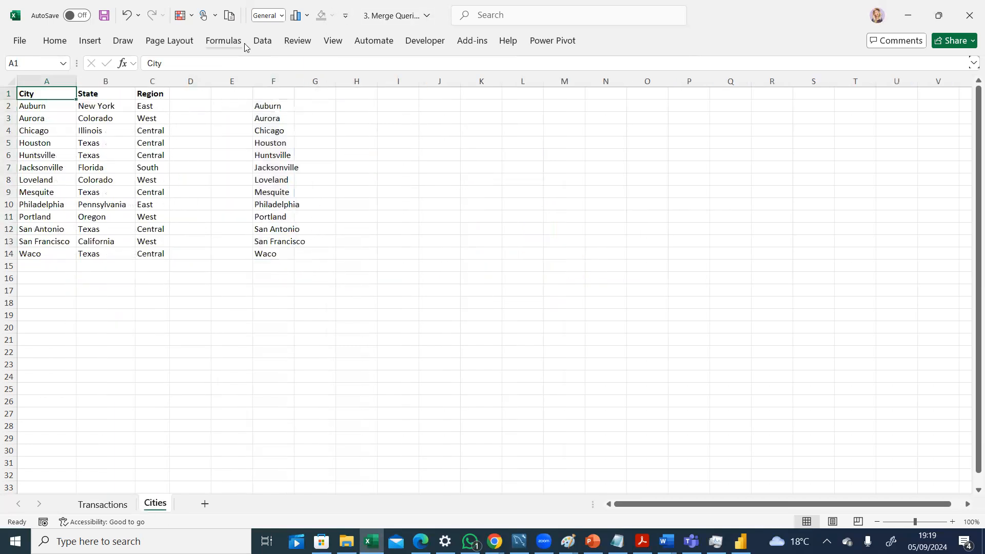
left_click(266, 44)
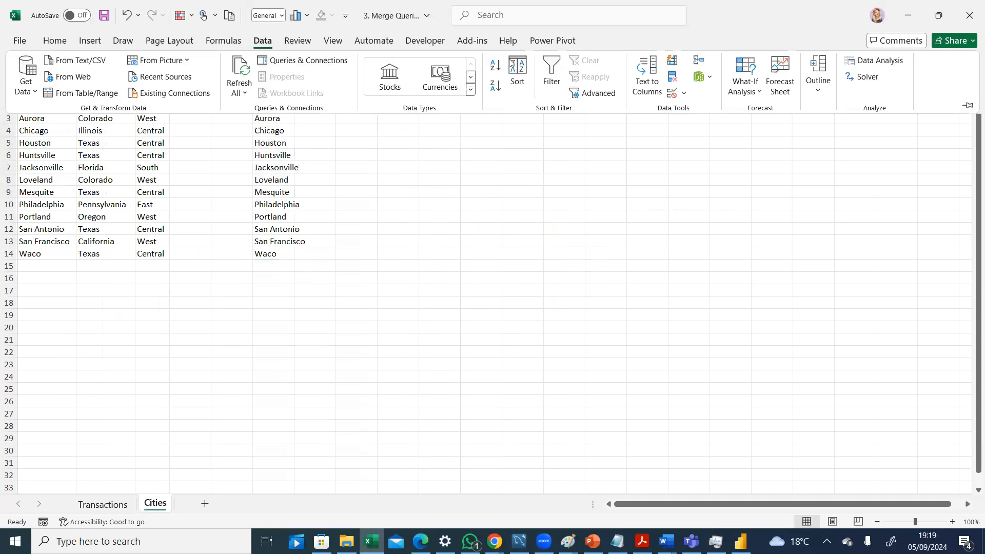
left_click(552, 72)
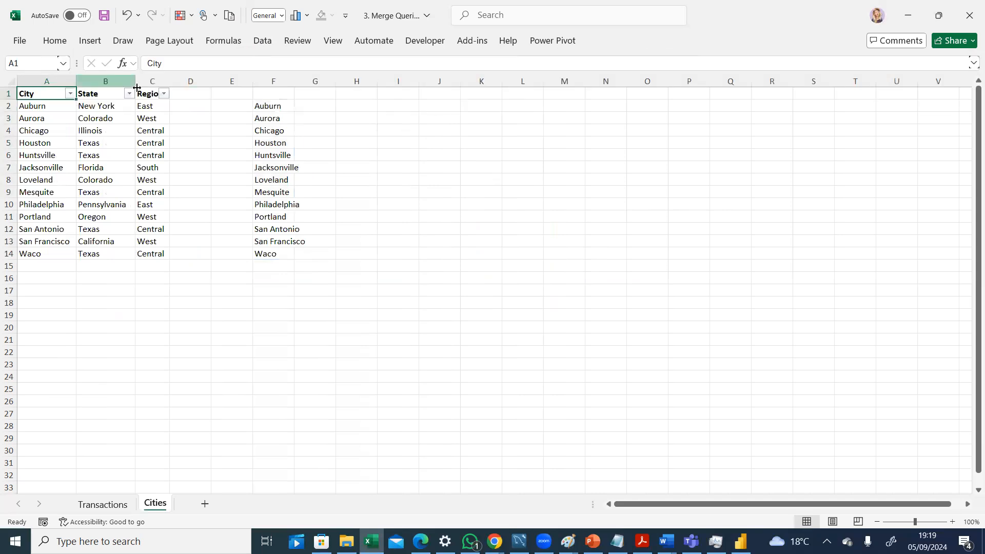
left_click(69, 93)
left_click_drag(161, 289, 160, 322)
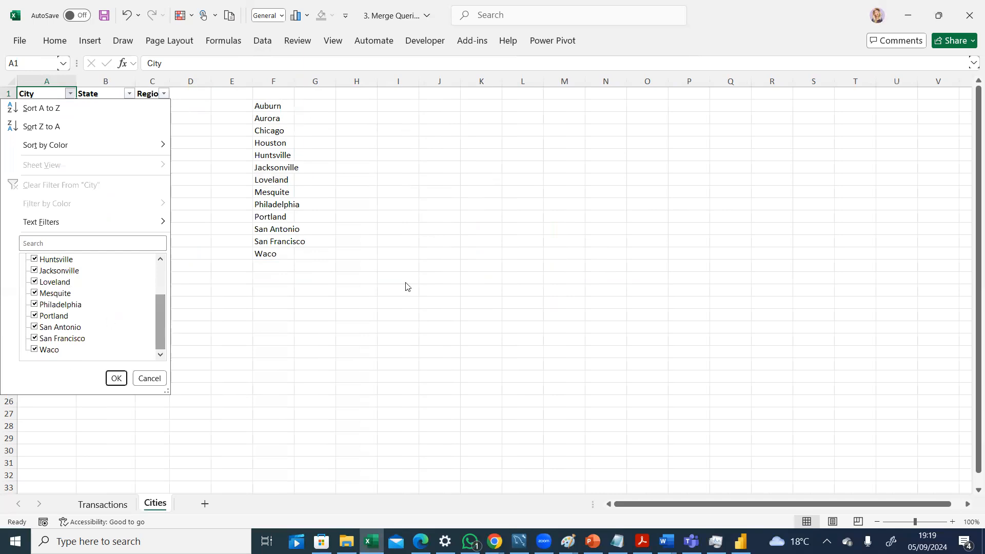
left_click(211, 305)
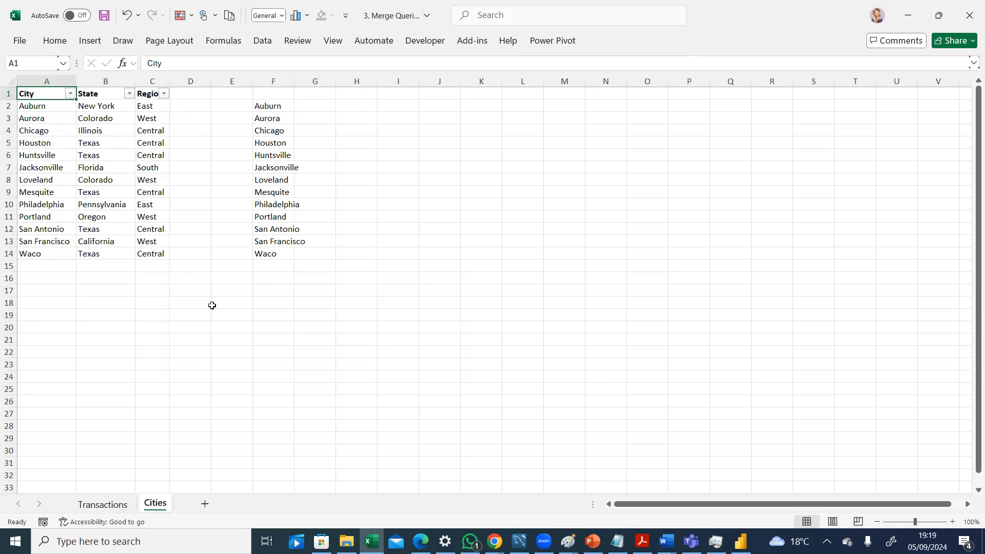
Compare the City columns of the Transactions and Cities sheets, checking the Houston entry in A5 of Cities
left_click(116, 506)
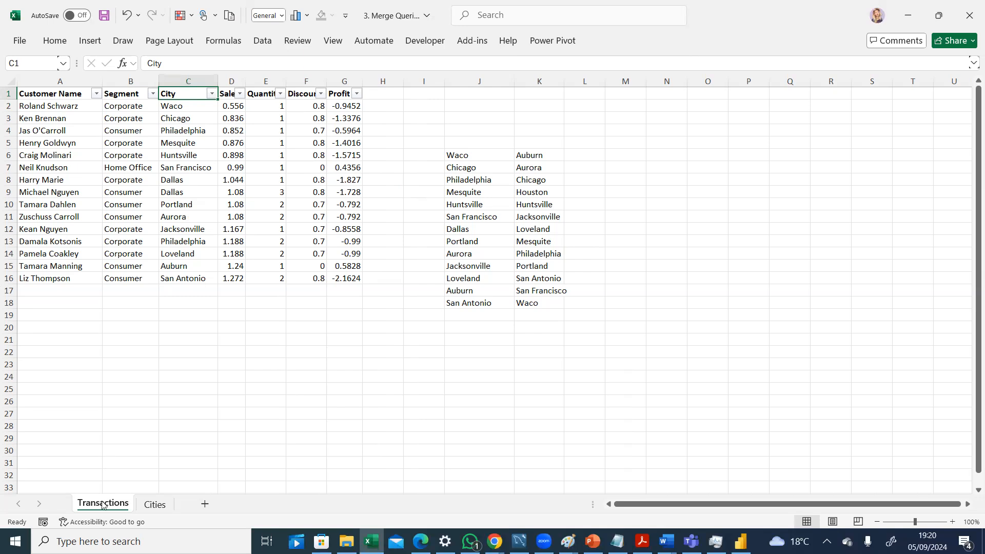
left_click(153, 504)
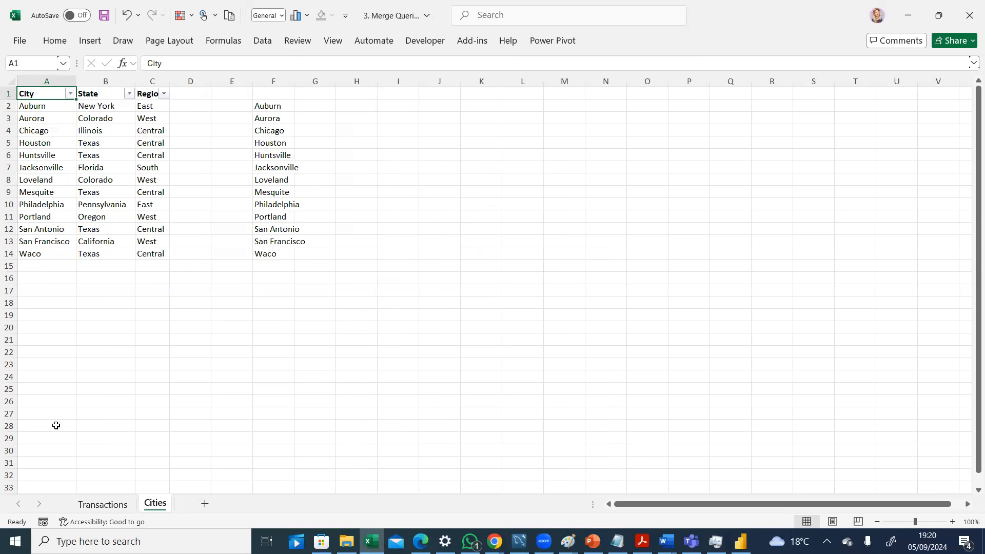
left_click(88, 503)
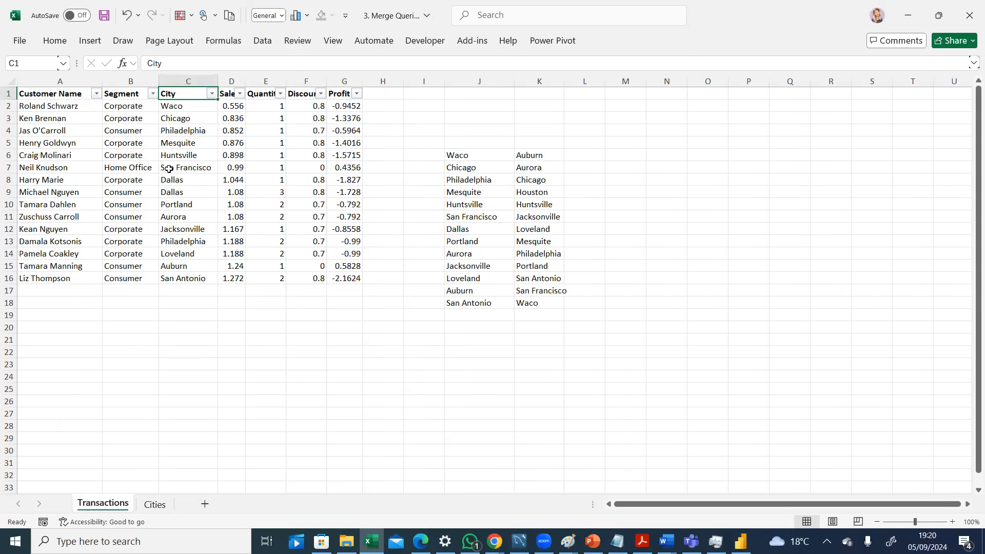
left_click(155, 503)
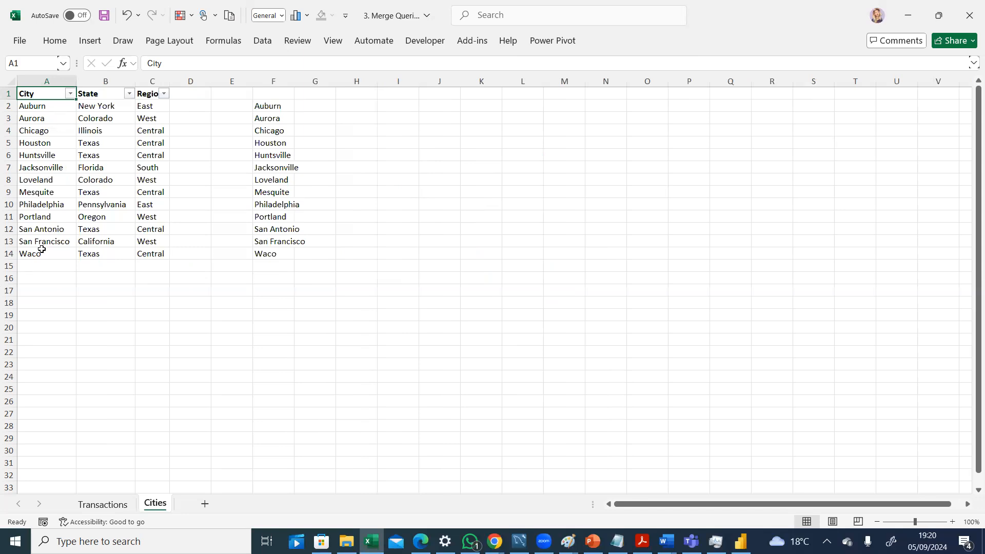
left_click(42, 143)
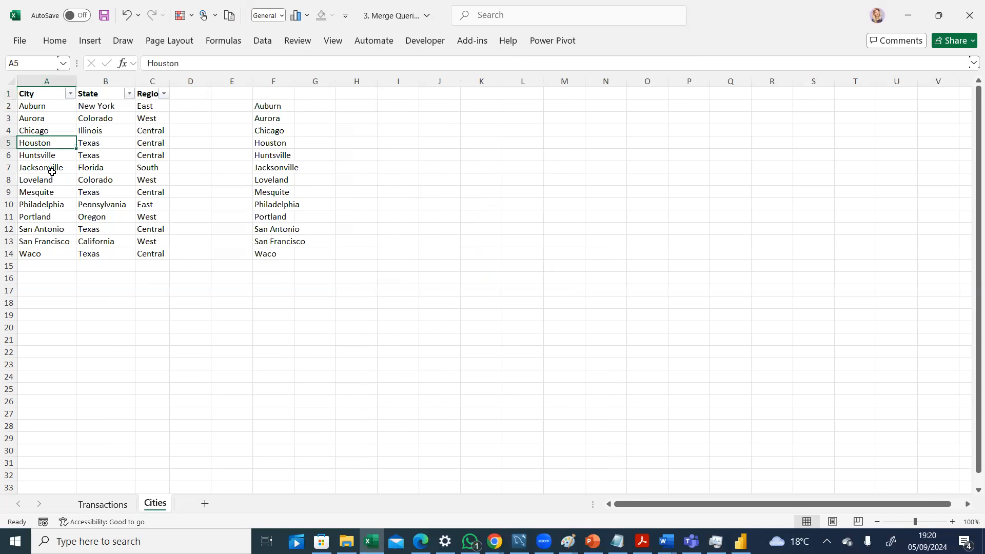
left_click(105, 505)
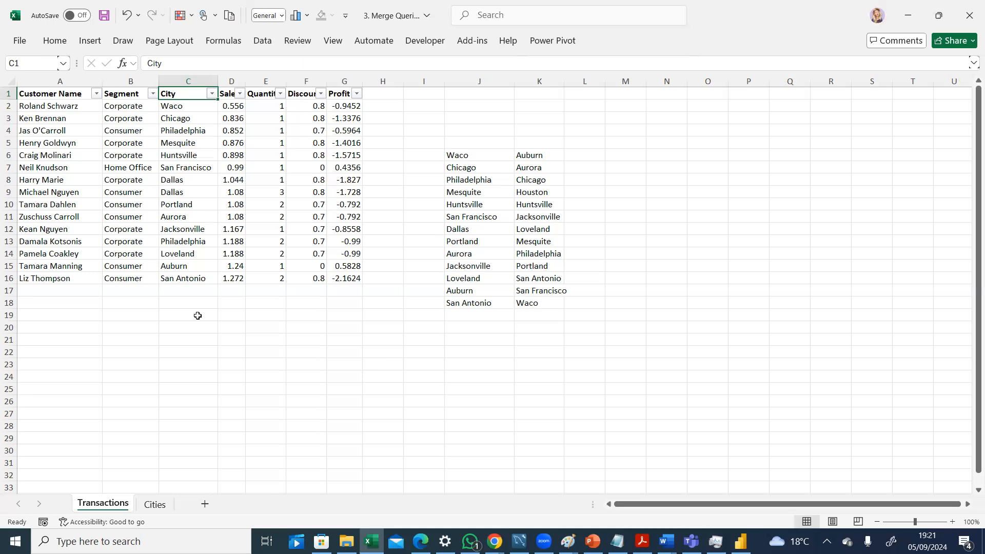
Try to start a VLOOKUP formula in C20 of Transactions, and insert an empty column before column I
left_click(184, 327)
type("=vl")
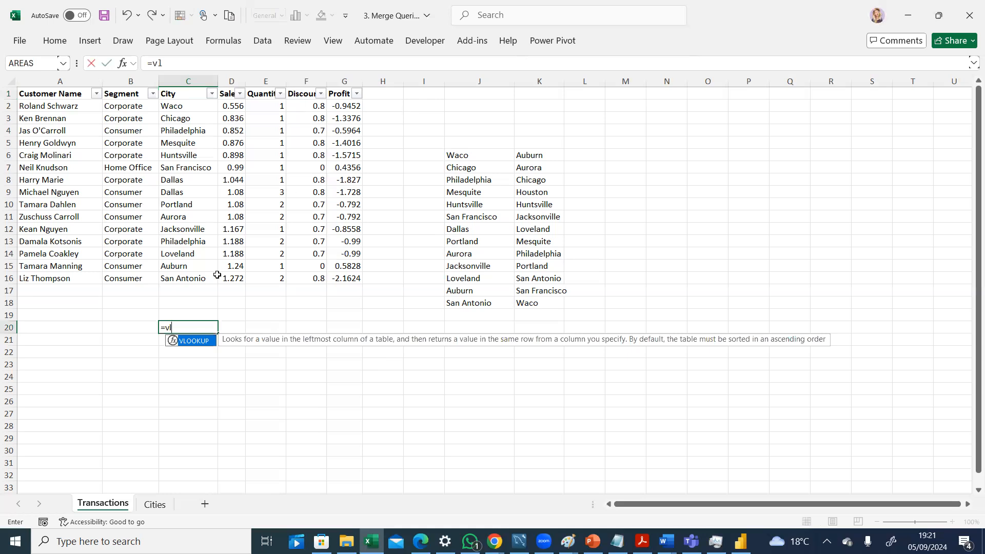
left_click(423, 81)
right_click(425, 82)
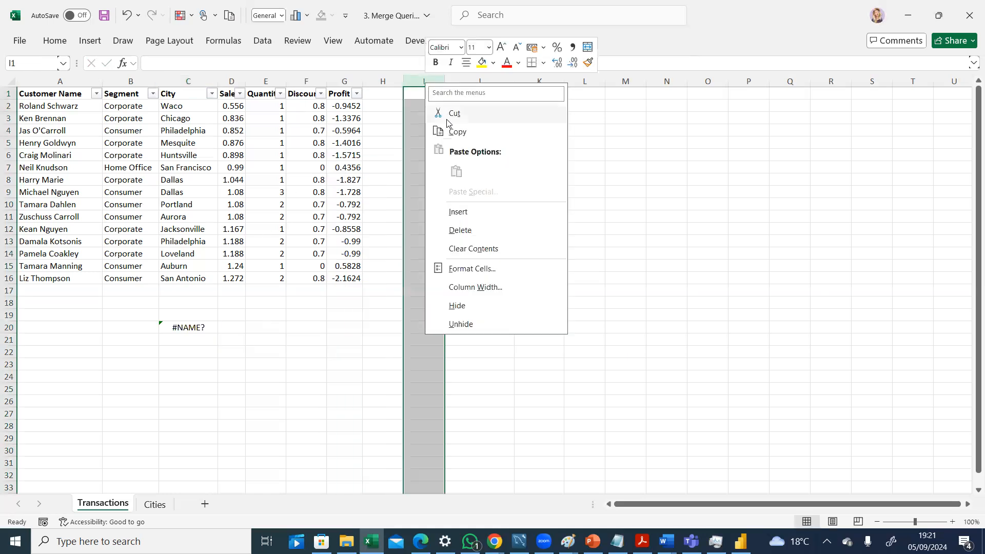
left_click(459, 212)
Start a VLOOKUP formula in H2 of Transactions with the city in C2 as the lookup value
left_click(383, 105)
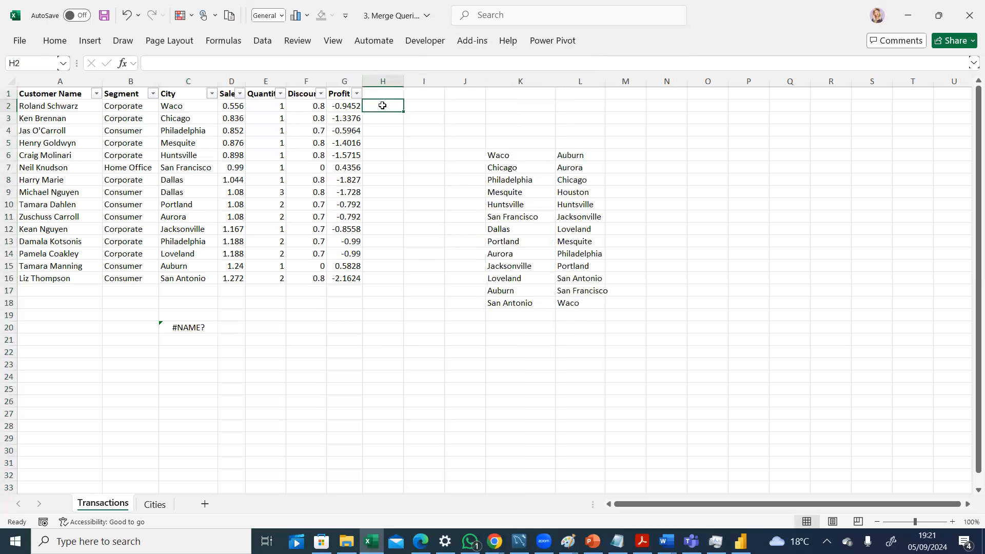
type("=v")
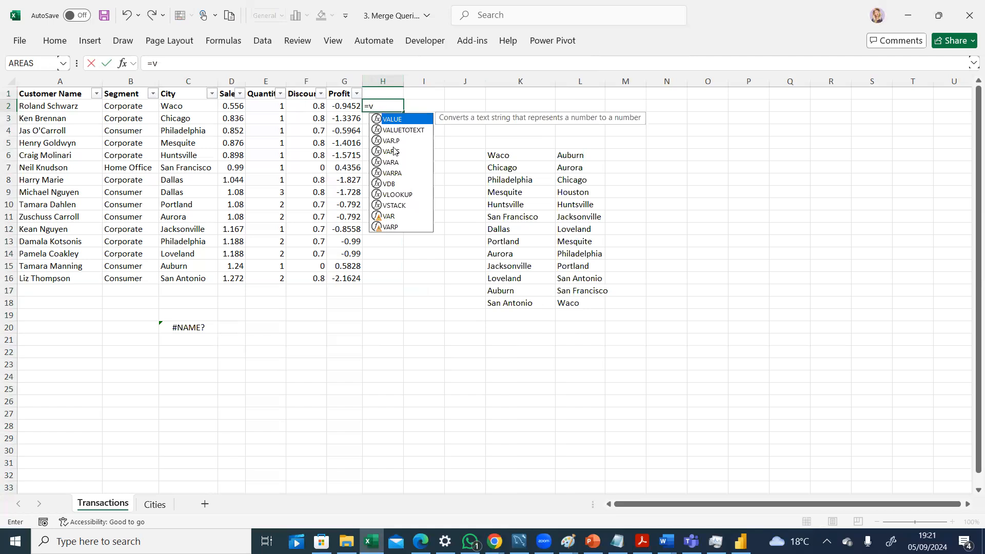
type("l")
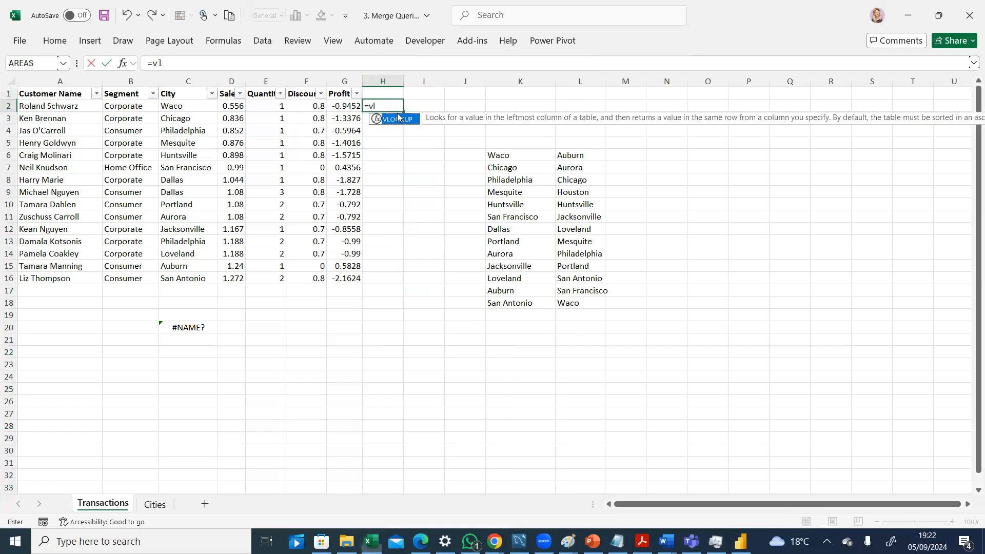
double_click(398, 118)
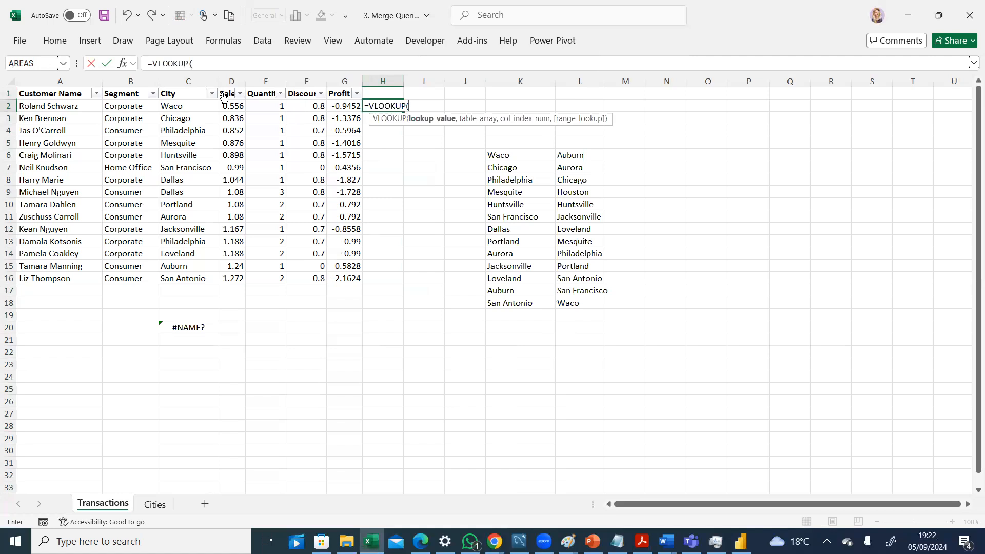
left_click(182, 105)
type(",")
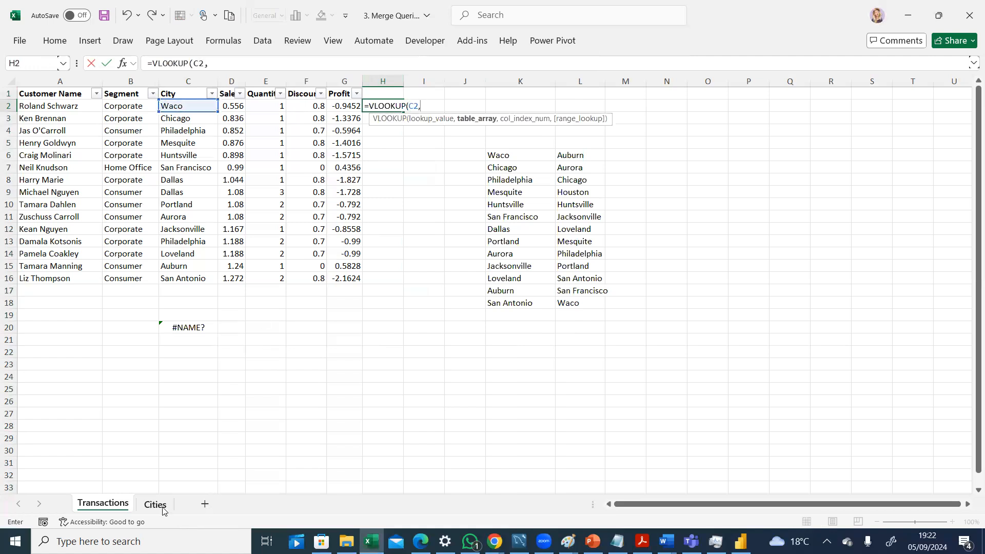
Complete the H2 formula as =VLOOKUP(C2,Cities!A1:C14,1,0), taking the table array from the Cities sheet
left_click(161, 510)
left_click(37, 96)
left_click_drag(37, 96, 157, 251)
type(",")
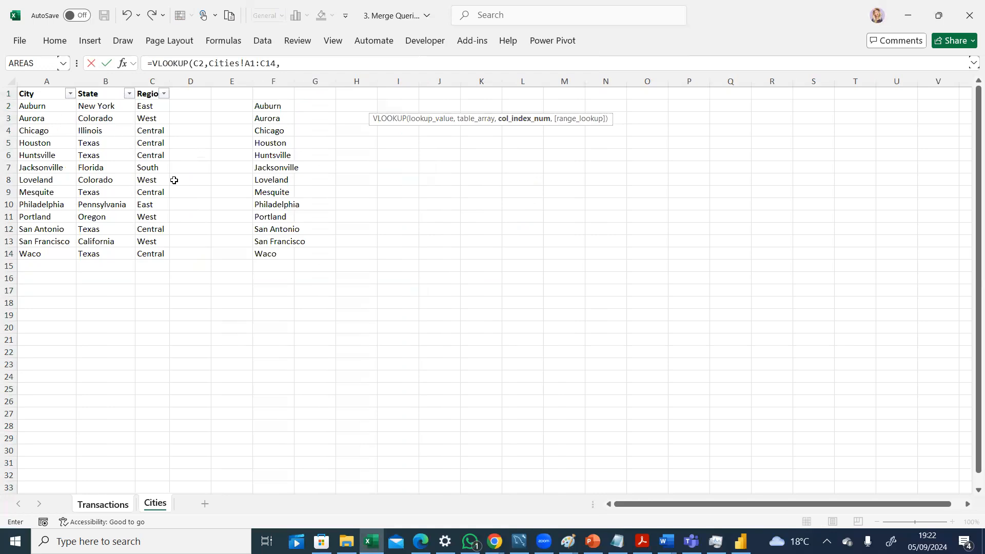
type("1,")
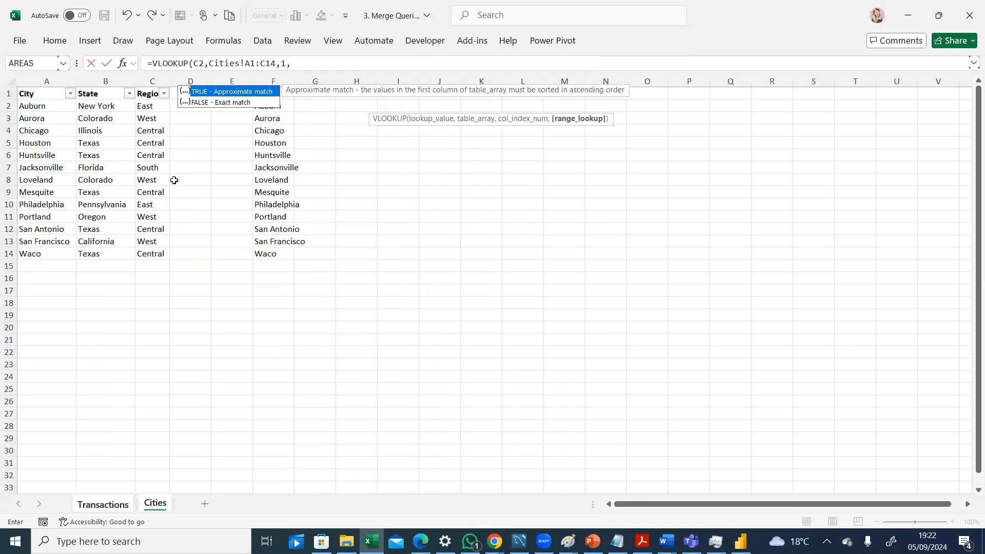
type("0)")
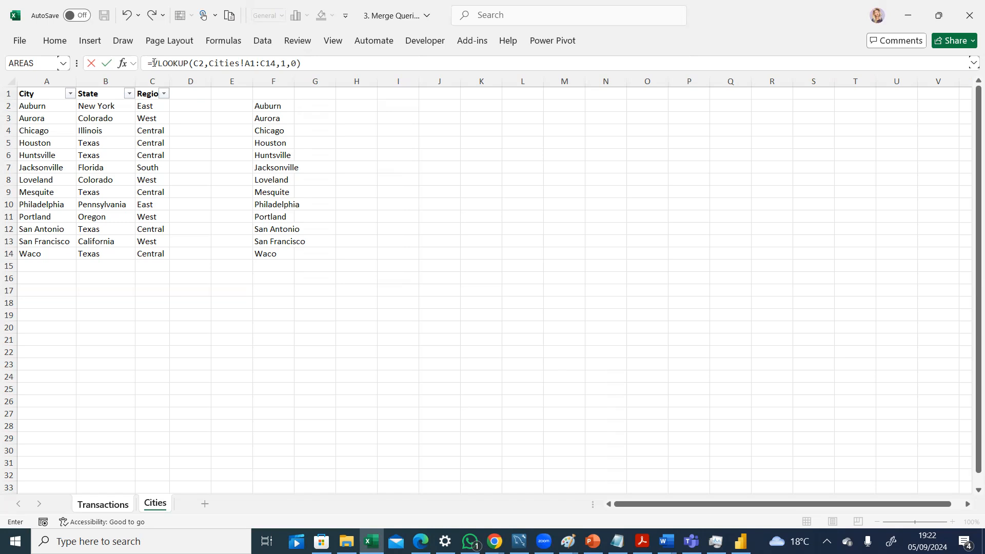
left_click(154, 63)
left_click(317, 64)
key("Return")
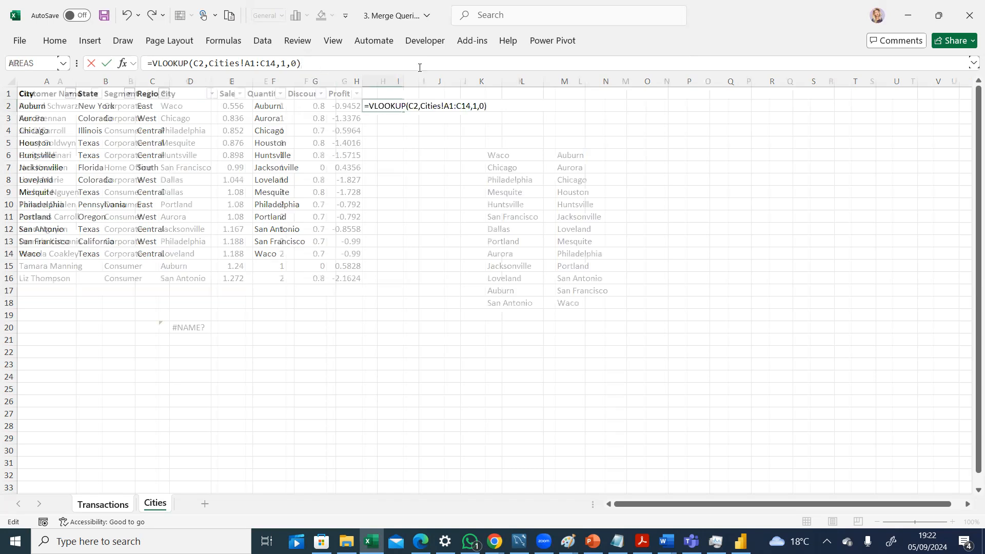
Fill the VLOOKUP formula from H2 down through H16 for all the transaction rows
left_click(396, 106)
left_click_drag(403, 112, 403, 272)
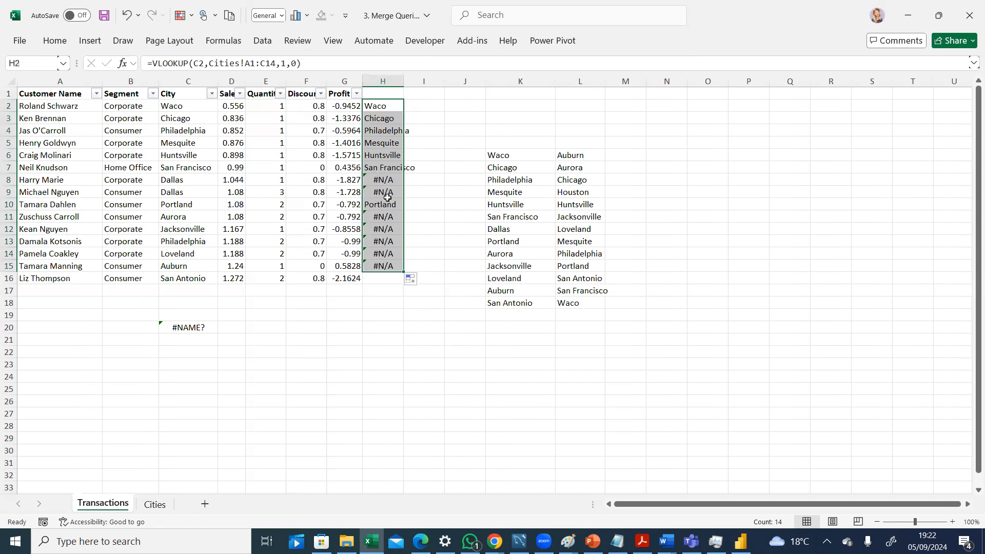
left_click(395, 263)
left_click_drag(403, 281, 403, 282)
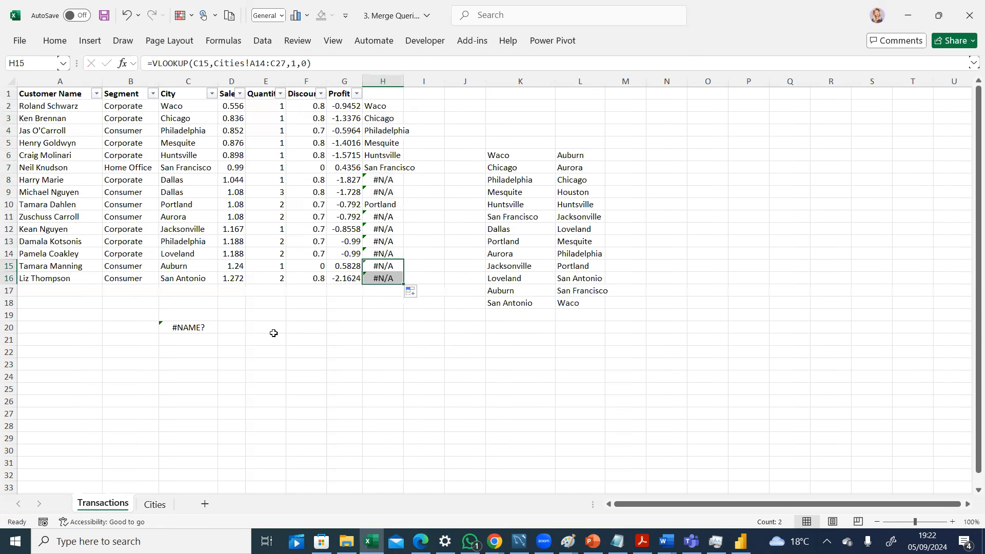
Try to make the Cities table array in the H15 VLOOKUP formula an absolute reference
left_click(158, 505)
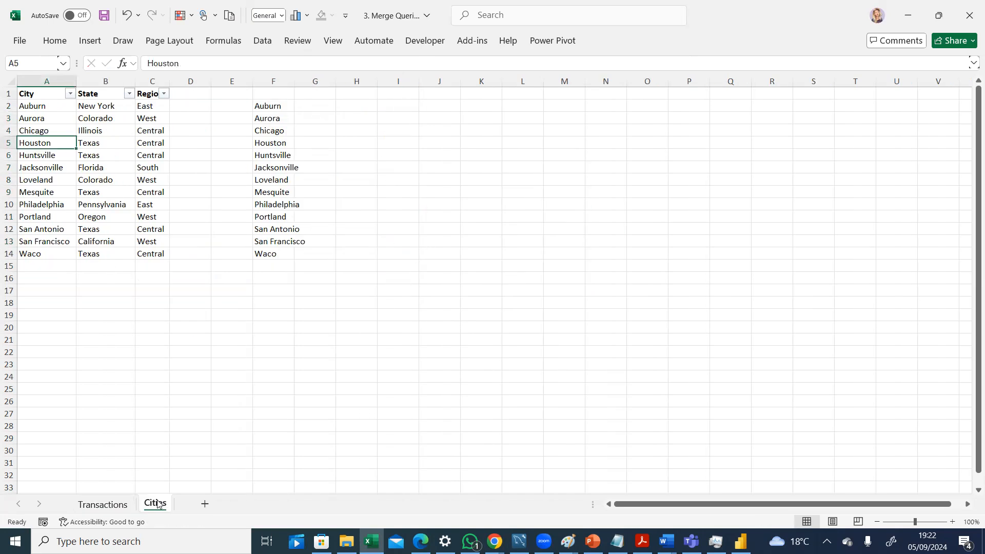
left_click(125, 504)
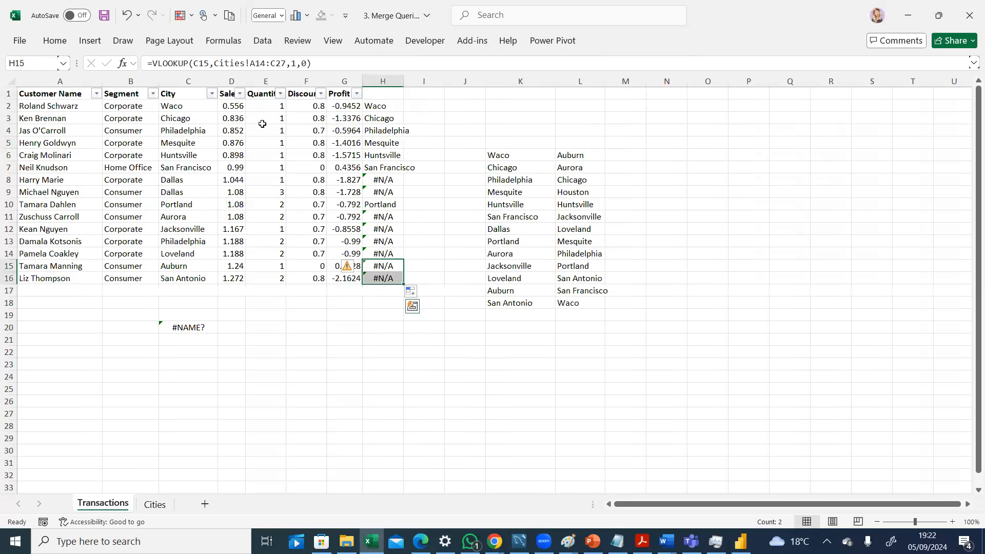
left_click(282, 63)
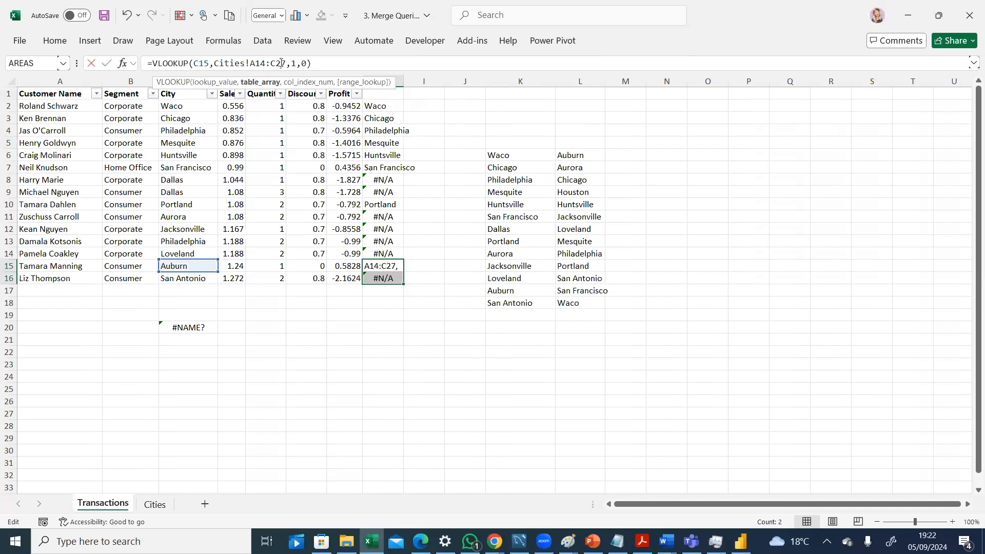
type("7")
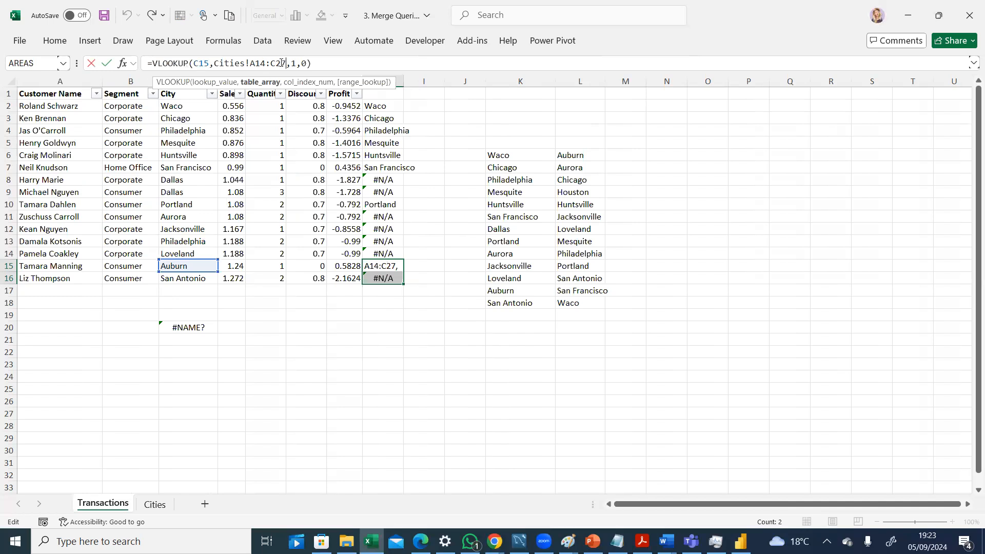
key("F4")
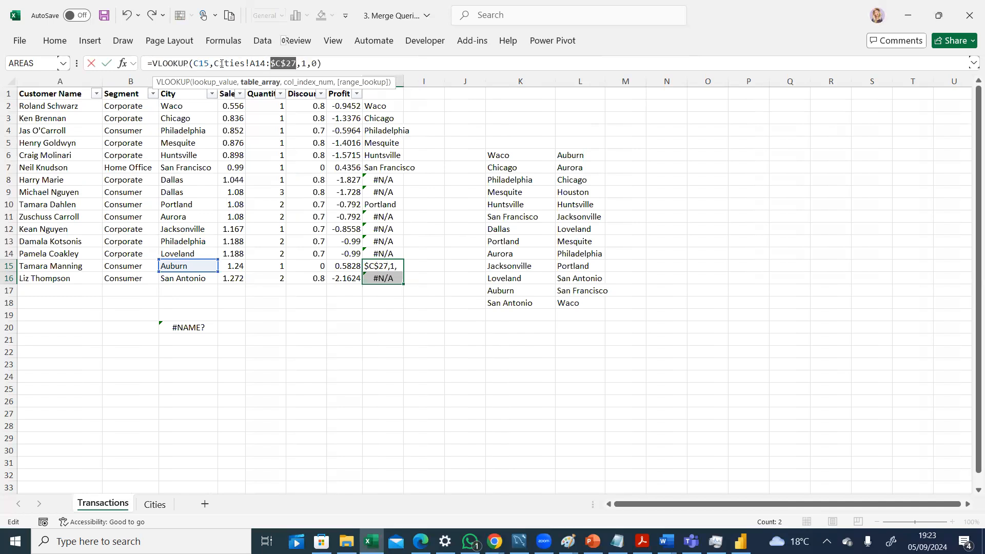
left_click_drag(215, 63, 295, 64)
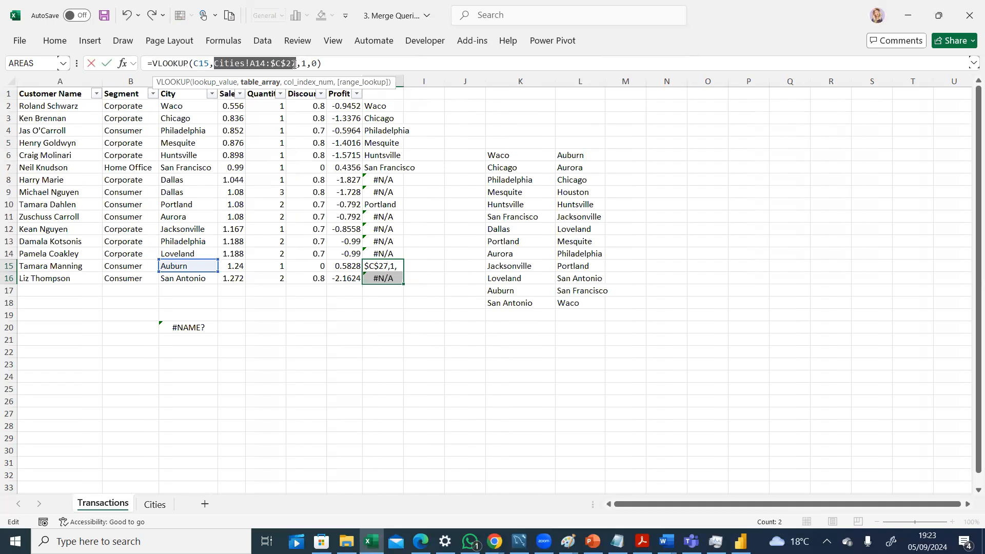
key("F2")
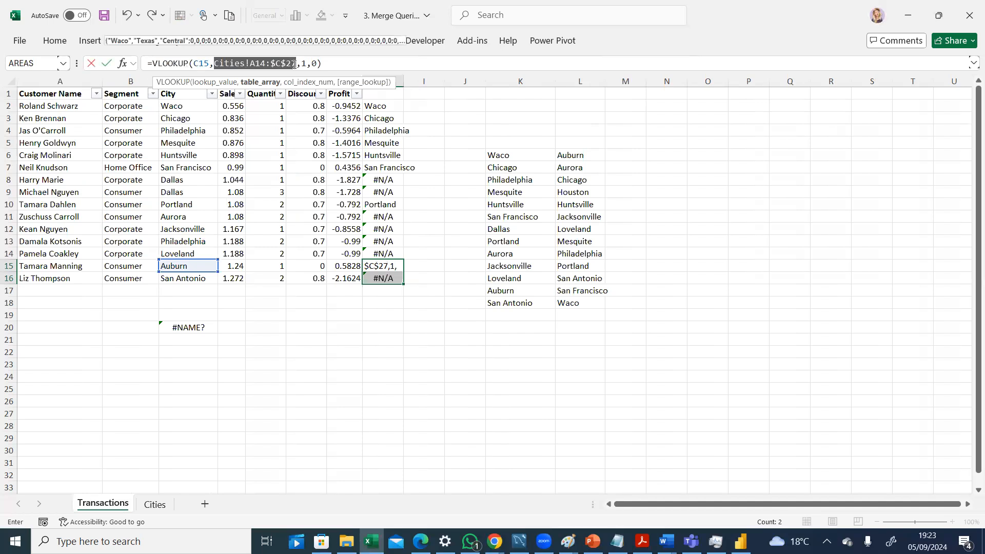
key("F2")
left_click(323, 63)
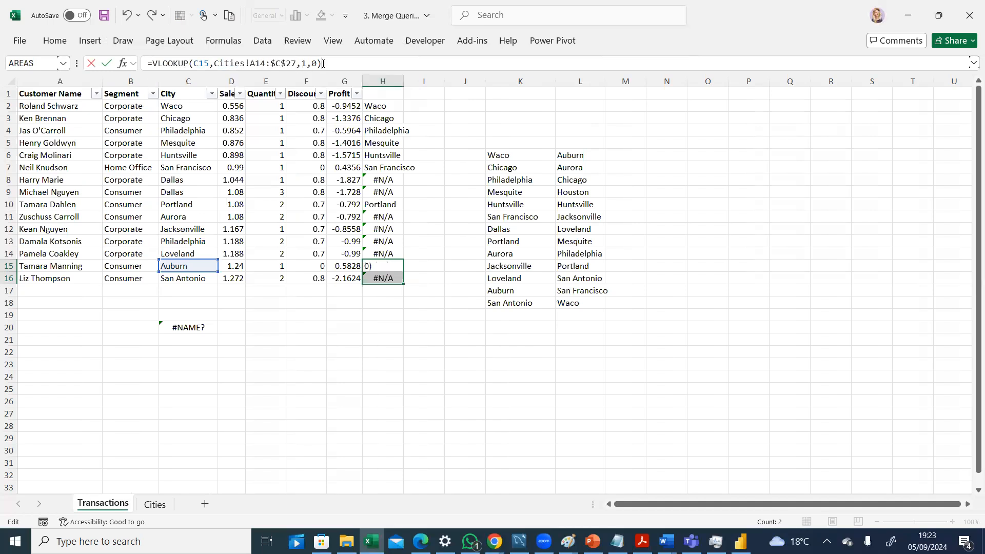
Rewrite the H15 formula as =VLOOKUP(C15,Cities!$A$2:$C$14,1,0), reselecting the table array on the Cities sheet
key("BackSpace")
key("BackSpace")
key("BackSpace")
key("BackSpace")
key("BackSpace")
key("BackSpace")
key("BackSpace")
key("BackSpace")
key("BackSpace")
key("BackSpace")
key("BackSpace")
key("BackSpace")
key("BackSpace")
key("BackSpace")
key("BackSpace")
key("BackSpace")
key("BackSpace")
key("BackSpace")
key("BackSpace")
key("BackSpace")
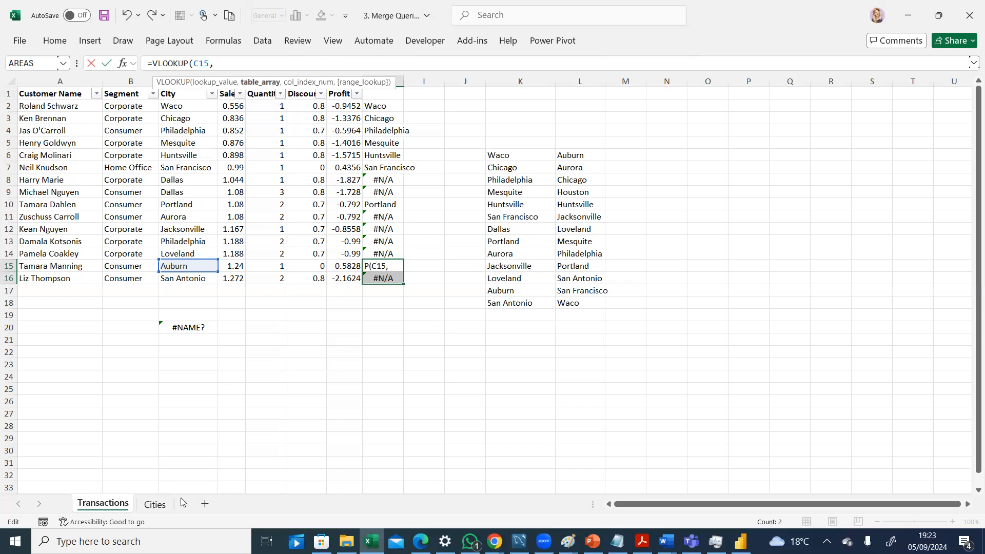
left_click(156, 505)
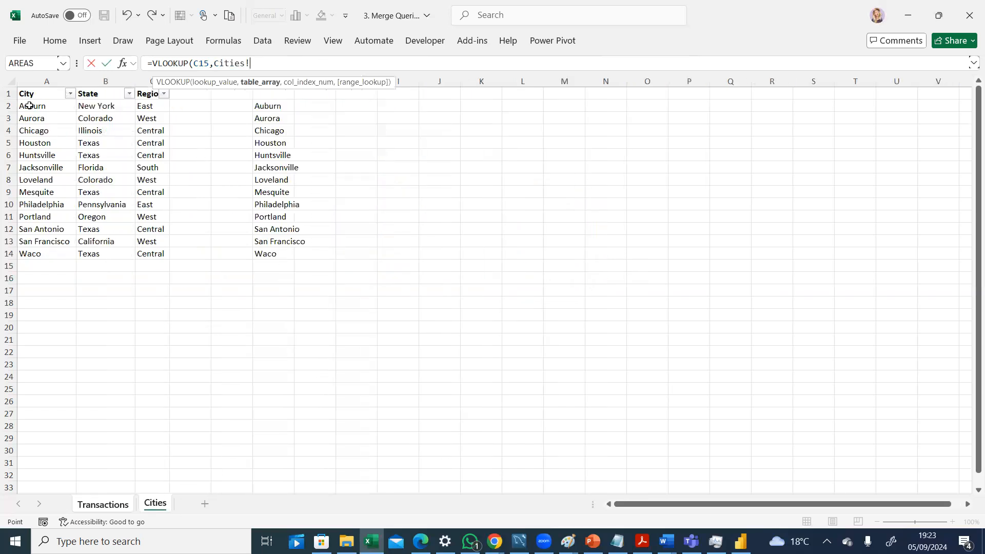
mouse_move(30, 105)
left_mouse_down()
mouse_move(220, 191)
mouse_move(205, 240)
mouse_move(167, 251)
left_mouse_up()
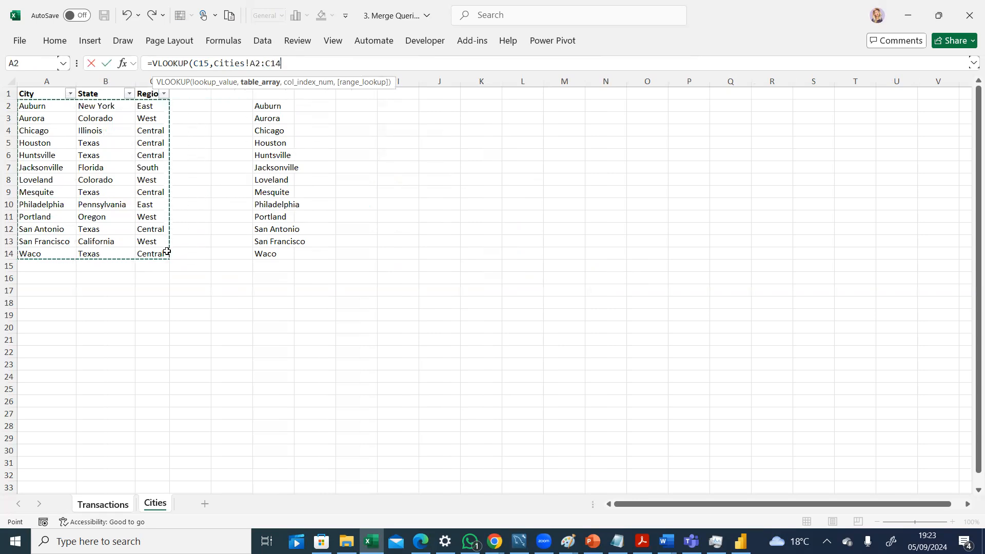
key("F4")
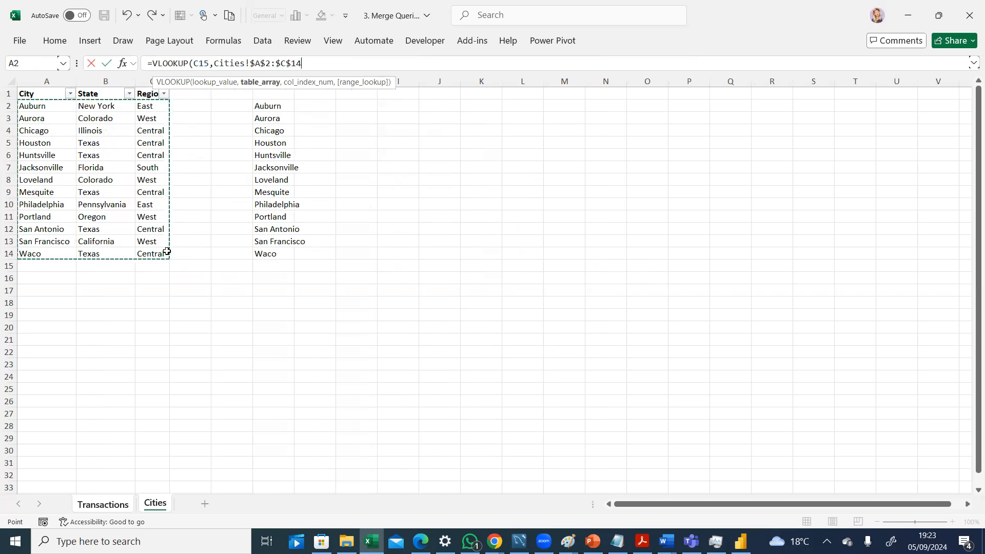
type(",")
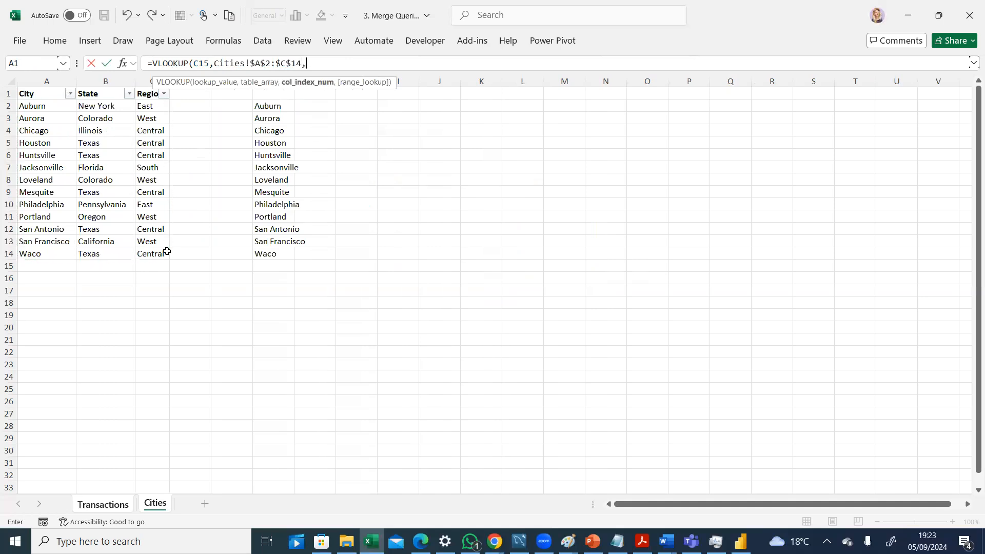
type("1,")
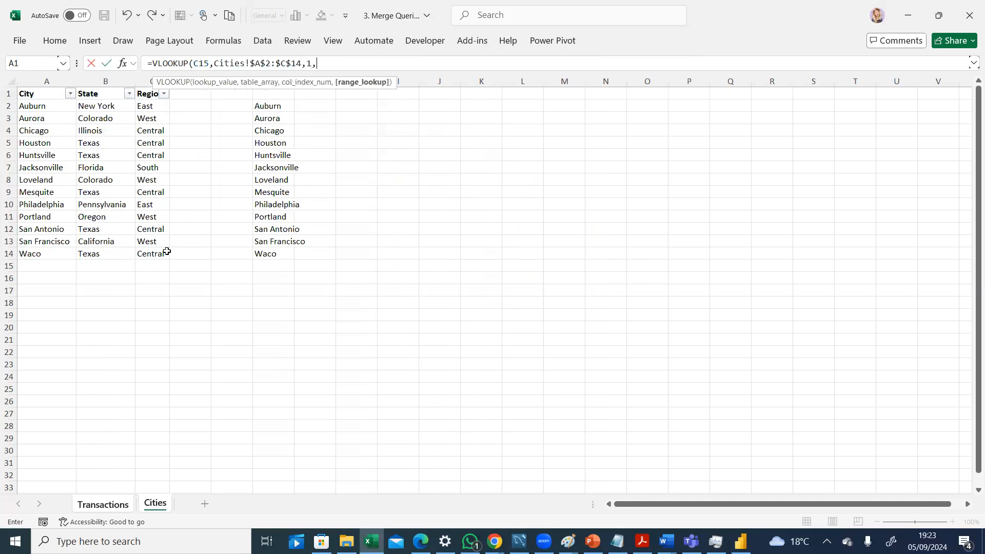
type("0)")
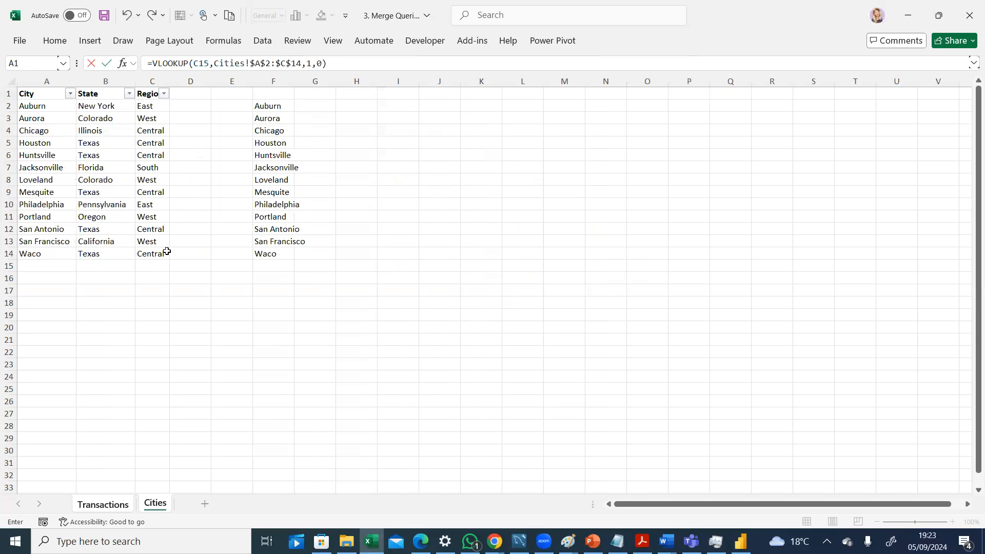
key("Return")
Rewrite the H2 formula as =VLOOKUP(C2,Cities!$A:$C,1,0), using whole columns A to C of the Cities sheet as the table array
left_click(390, 108)
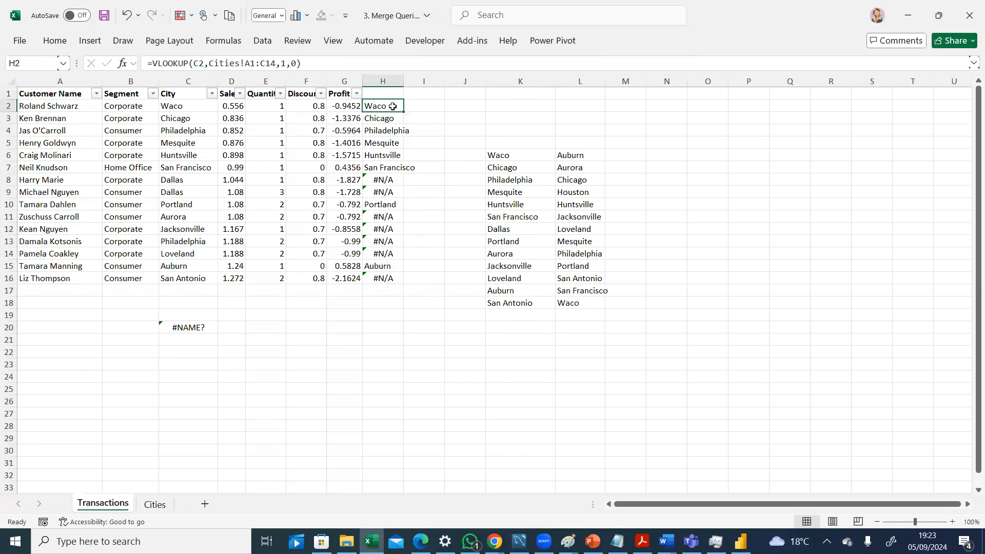
left_click(296, 61)
key("BackSpace")
key("BackSpace")
key("BackSpace")
key("BackSpace")
key("BackSpace")
key("BackSpace")
key("BackSpace")
key("BackSpace")
key("BackSpace")
key("BackSpace")
key("BackSpace")
key("BackSpace")
key("BackSpace")
key("BackSpace")
key("BackSpace")
key("BackSpace")
key("BackSpace")
key("BackSpace")
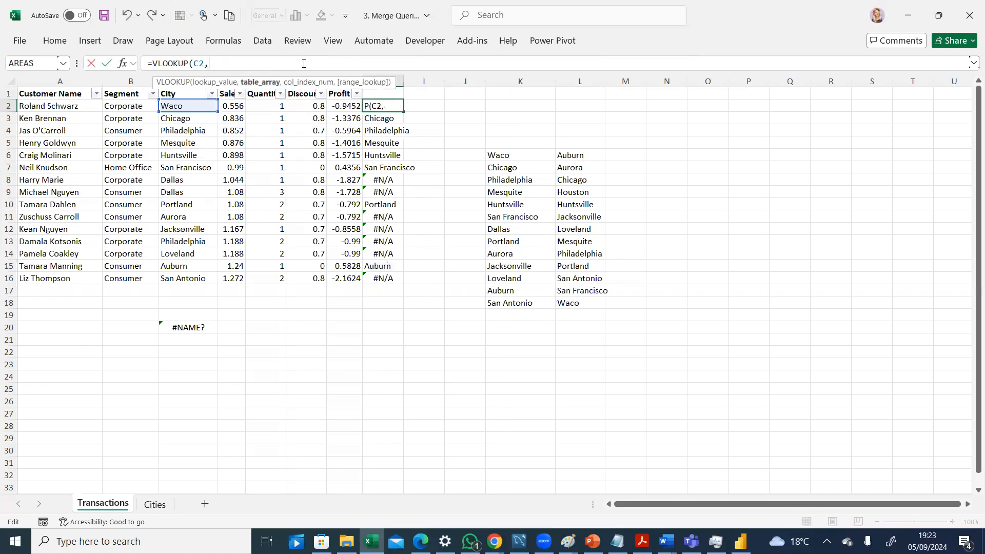
left_click(154, 504)
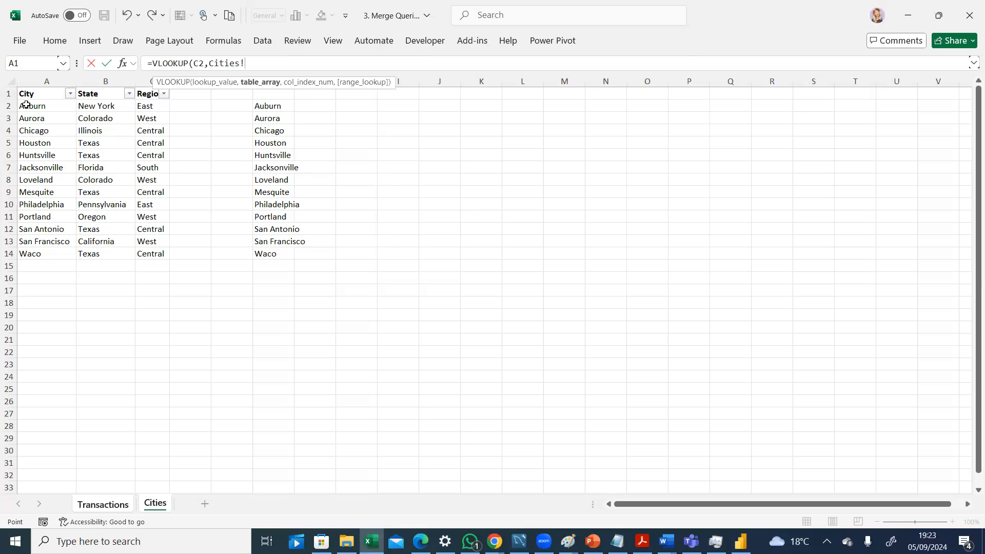
left_click_drag(46, 81, 146, 131)
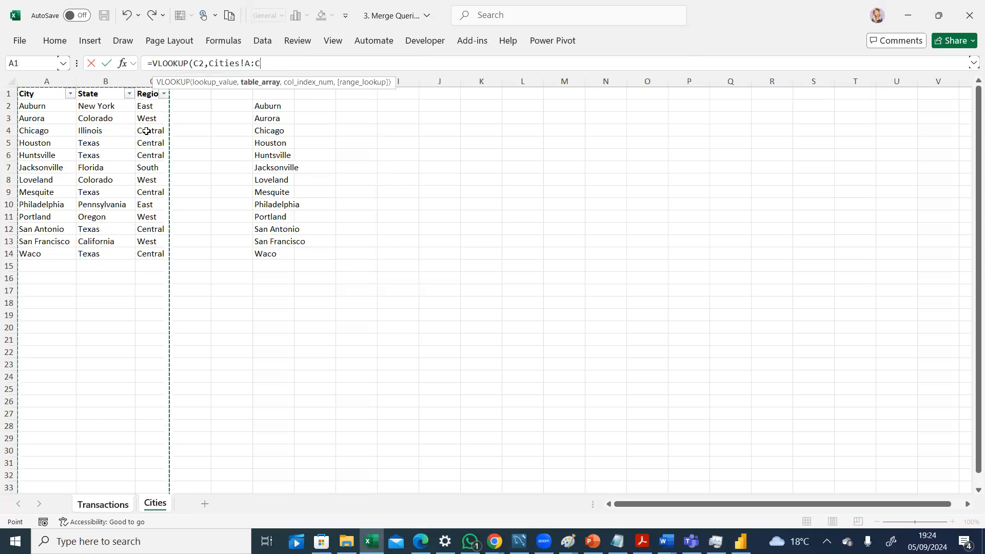
key("F4")
type(",1")
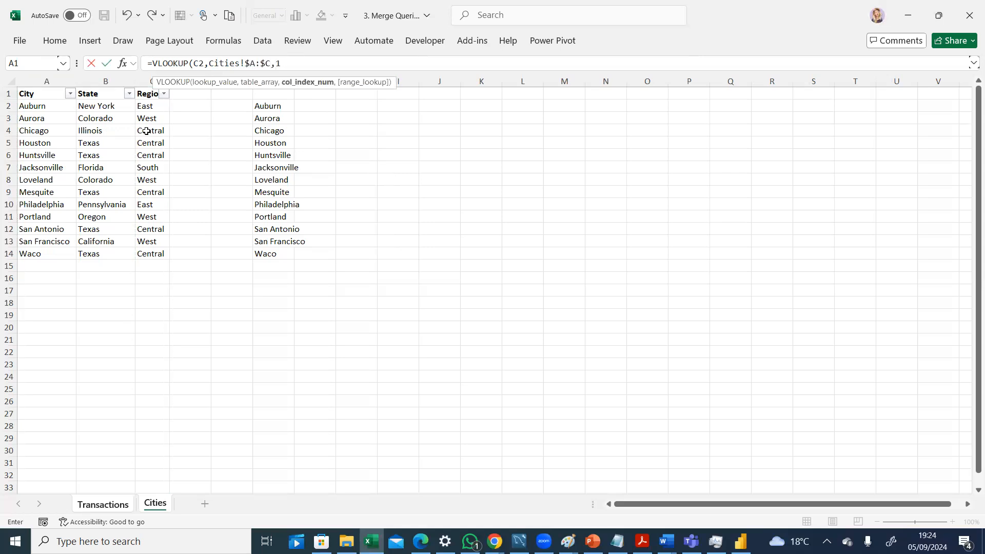
type(",0)")
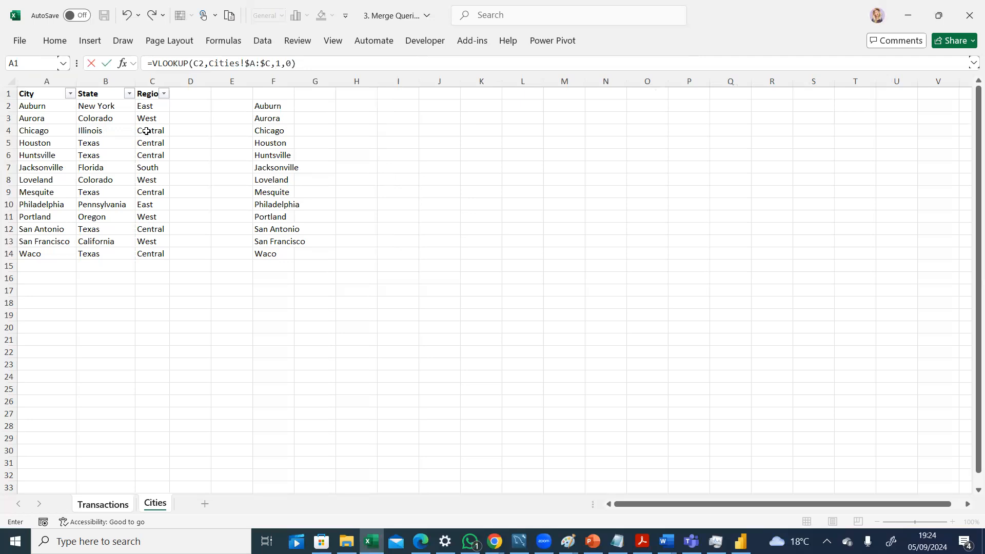
key("Return")
Fill the absolute-reference VLOOKUP from H2 down through H16 and check the Cities sheet
left_click(395, 106)
left_click_drag(403, 112, 401, 283)
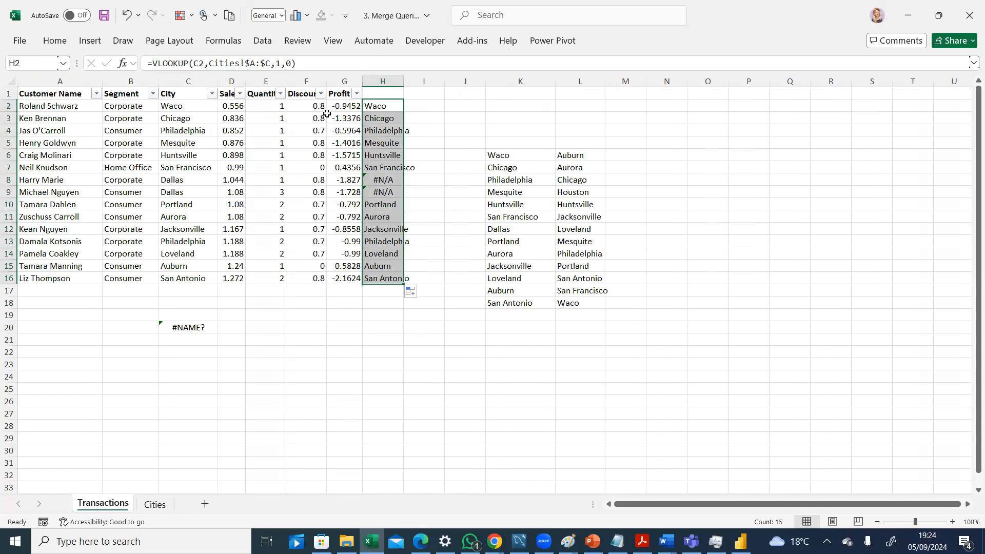
left_click(155, 505)
key("ctrl+Page_Up")
Wrap the H2 lookup in IFNA as =IFNA(VLOOKUP(C2,Cities!$A:$C,1,0),"NA"), accepting the proposed parenthesis correction
left_click(153, 61)
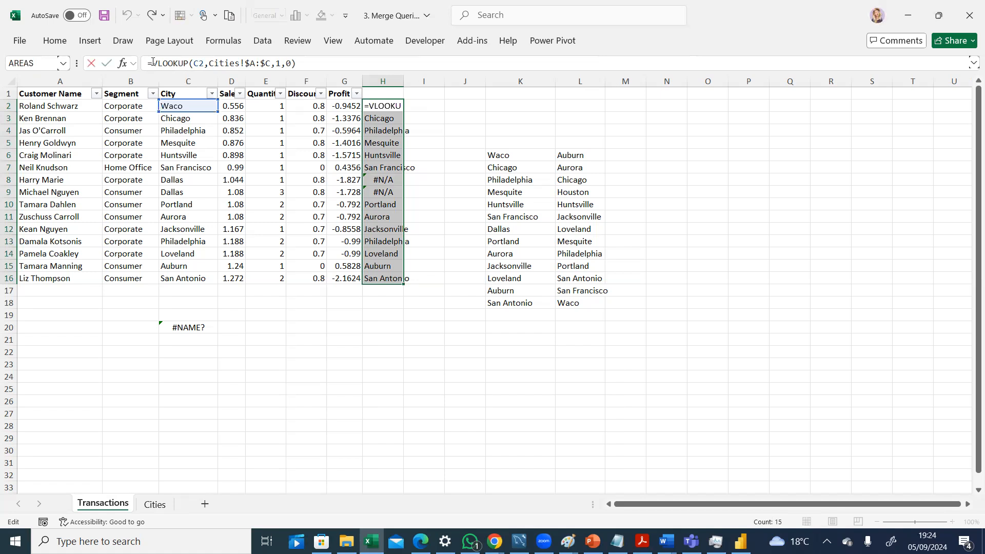
type("if")
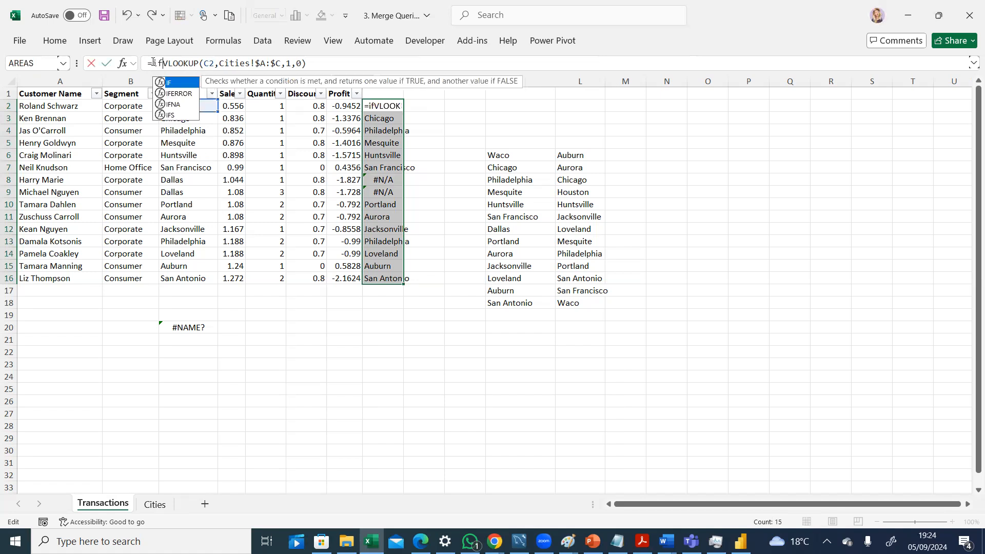
type("(")
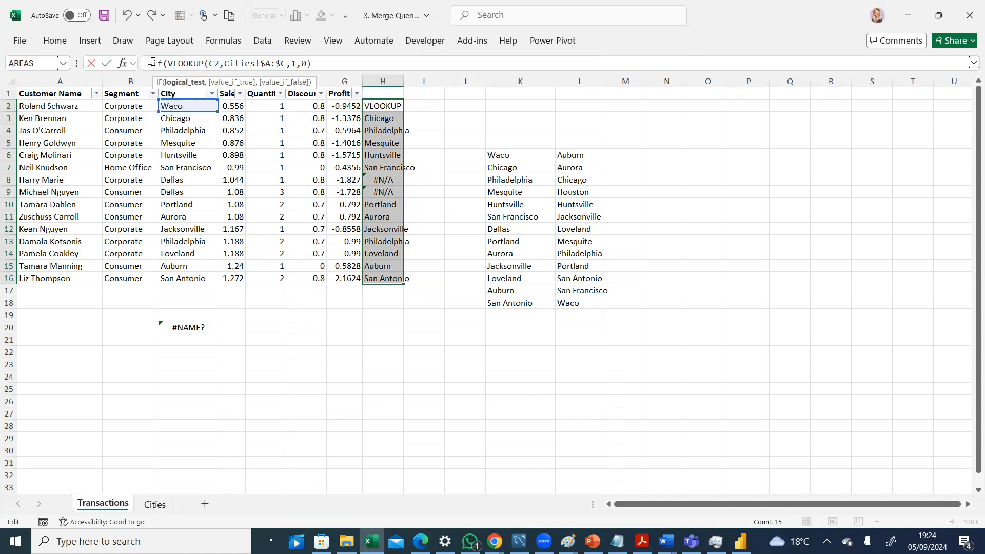
left_click(311, 62)
type(",")
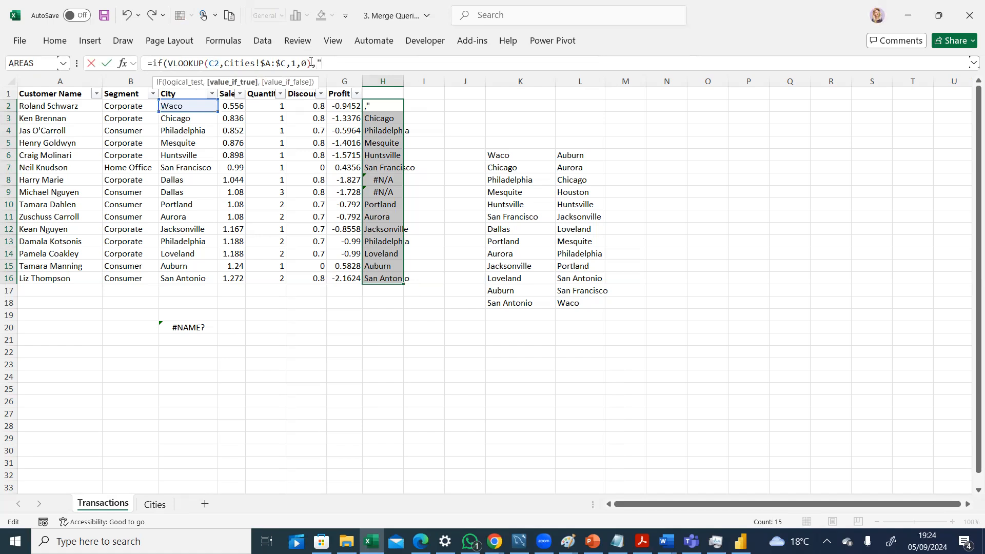
left_click(167, 62)
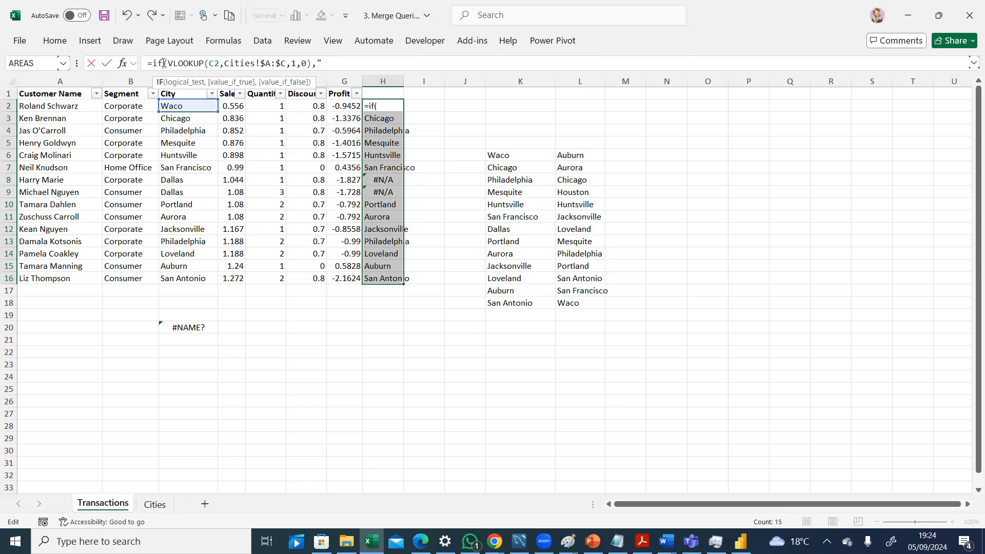
type("na")
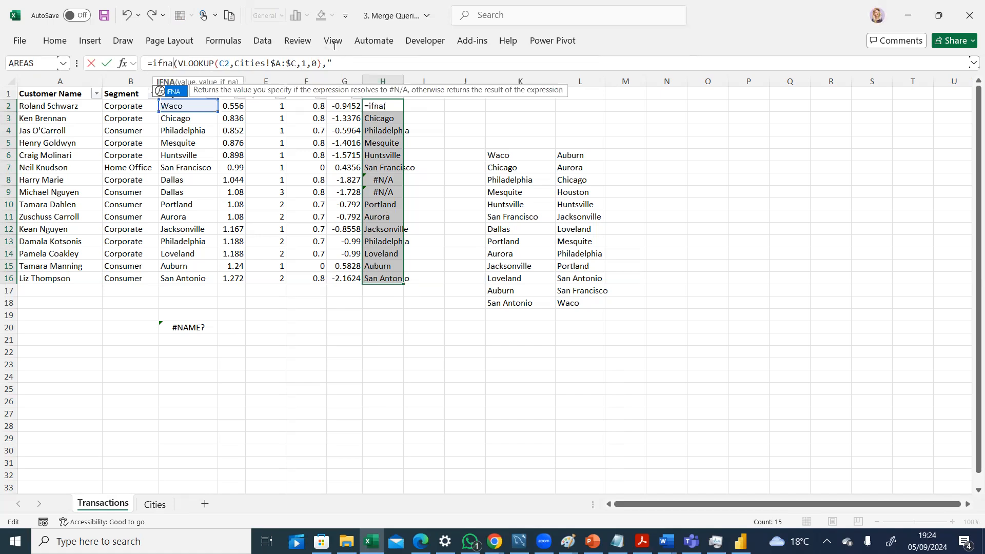
left_click(333, 63)
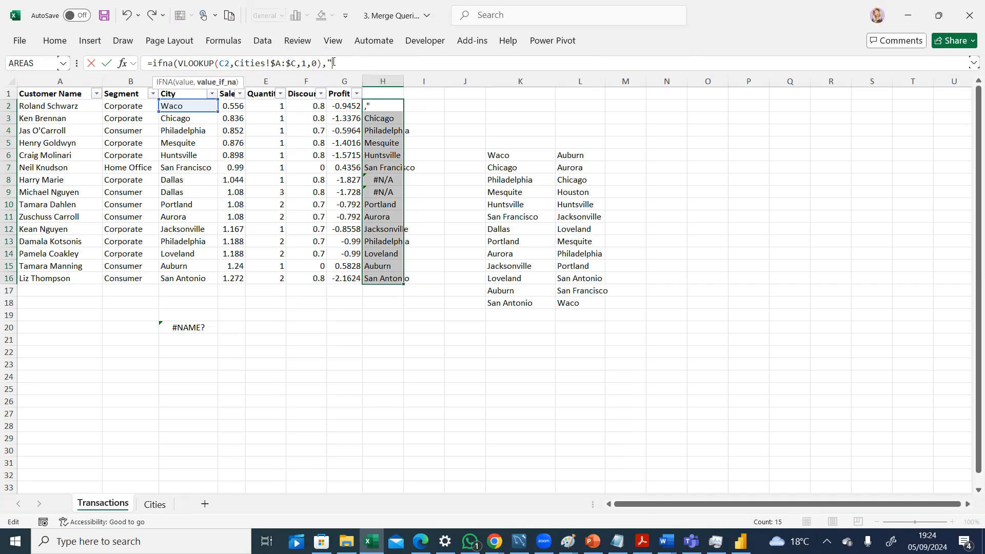
type("NA\"))")
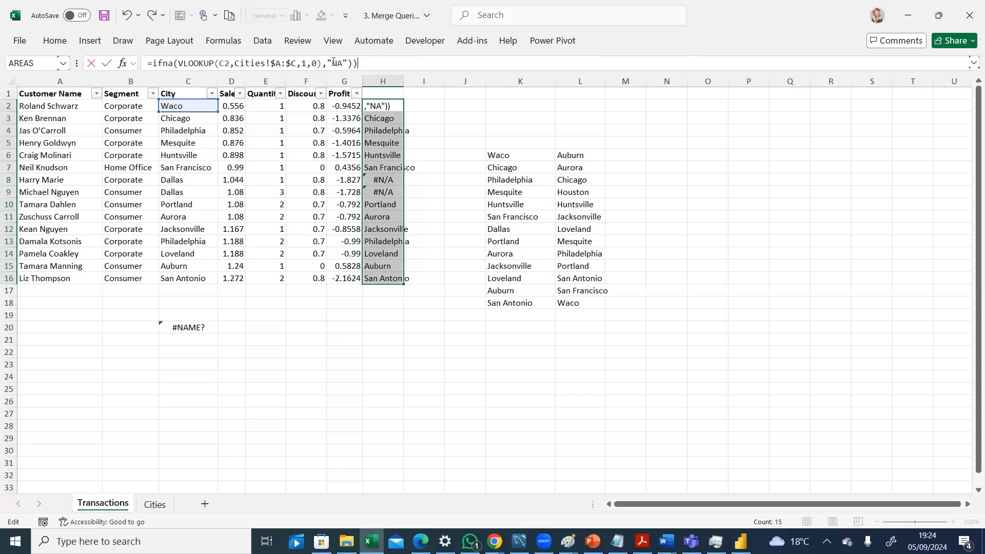
key("Return")
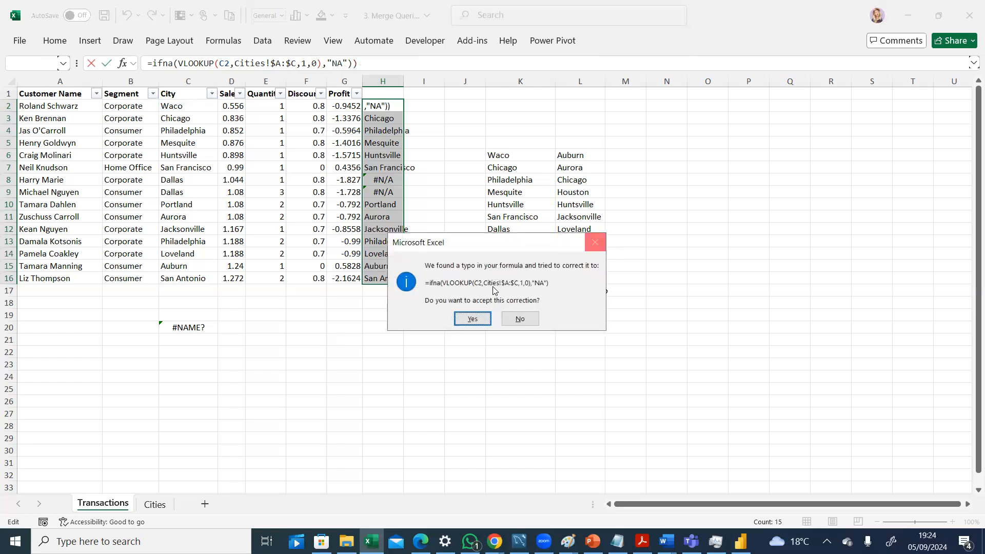
left_click(455, 320)
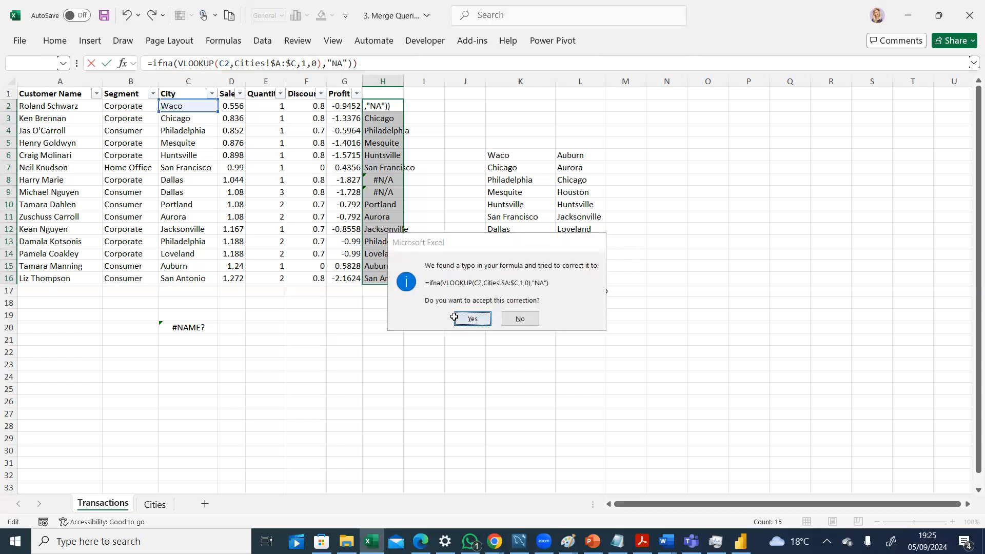
Fill the IFNA formula from H2 down through H16 and select the whole of column H
left_click(398, 107)
double_click(404, 112)
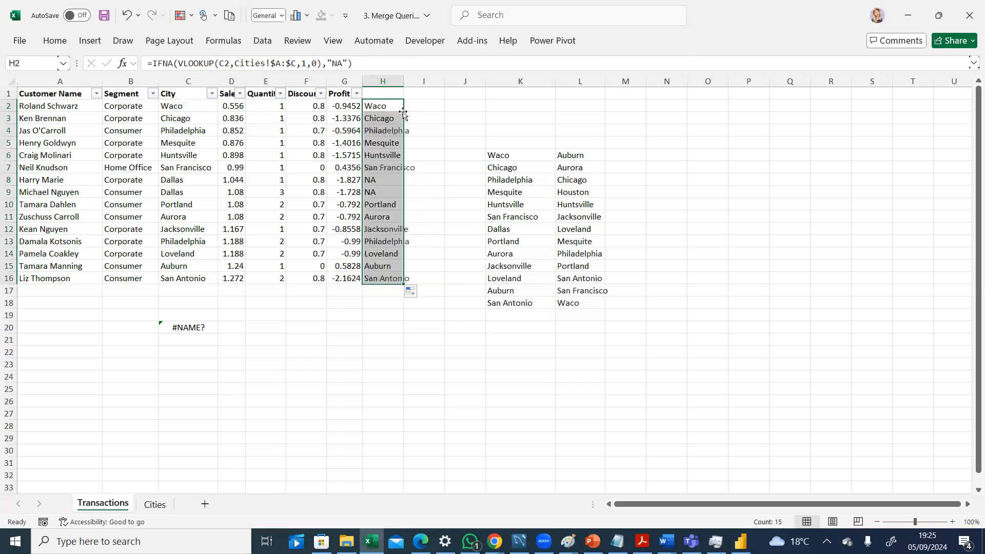
left_click(378, 327)
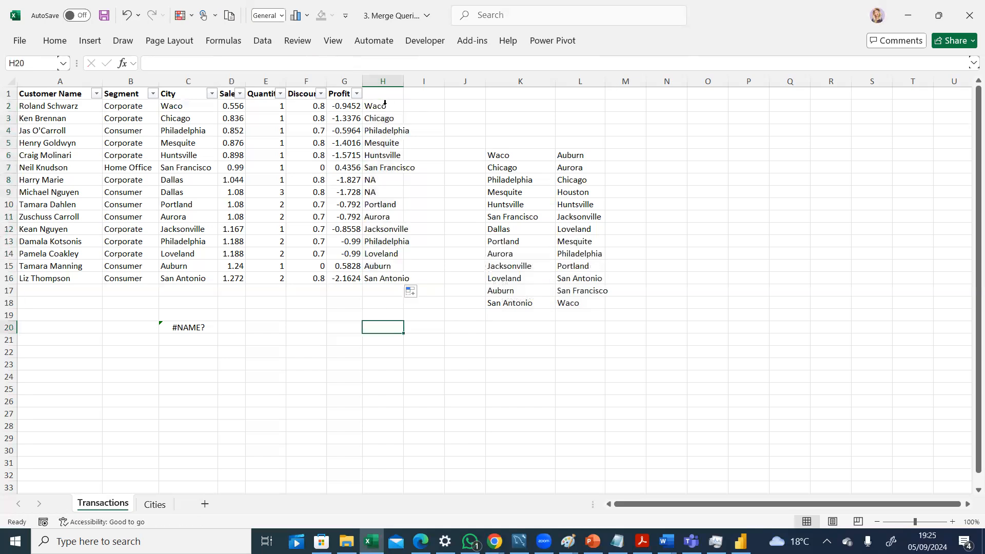
left_click(386, 86)
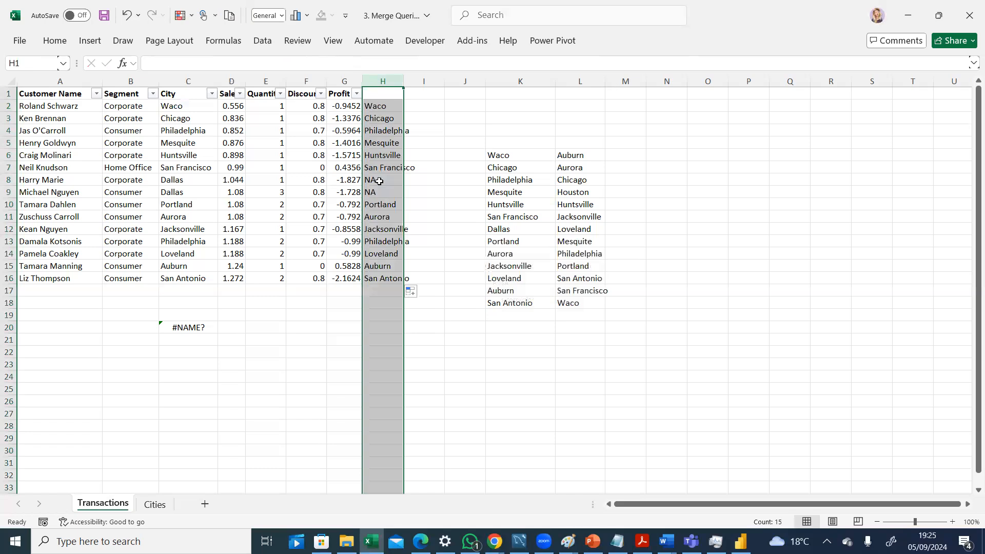
Compare the lookup results in column H of the Transactions sheet with the city list on the Cities sheet
left_click(320, 321)
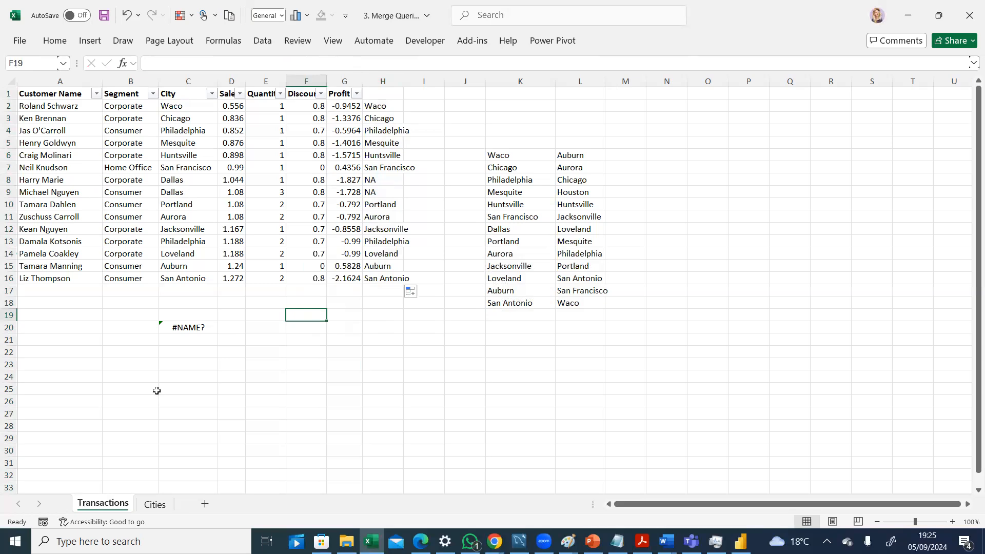
left_click(158, 510)
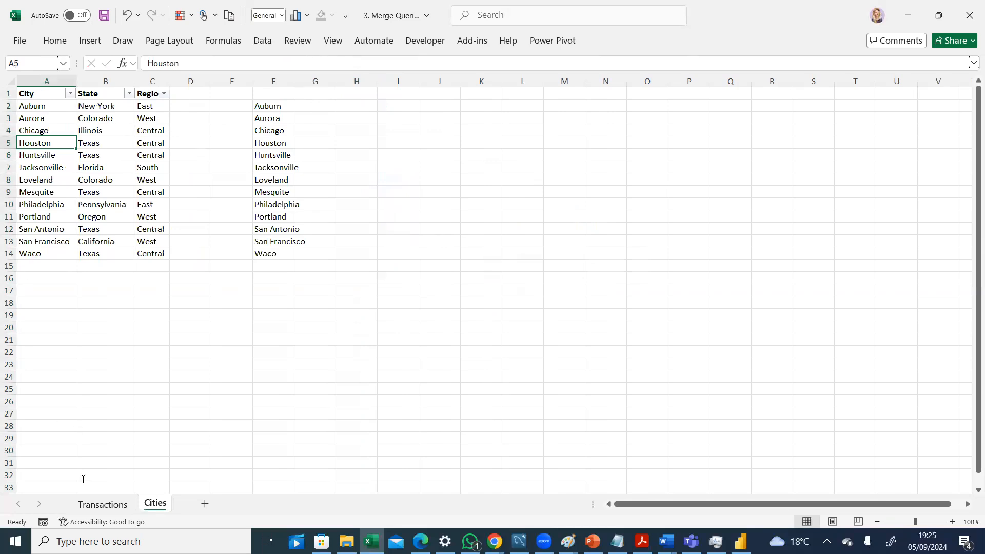
left_click(105, 504)
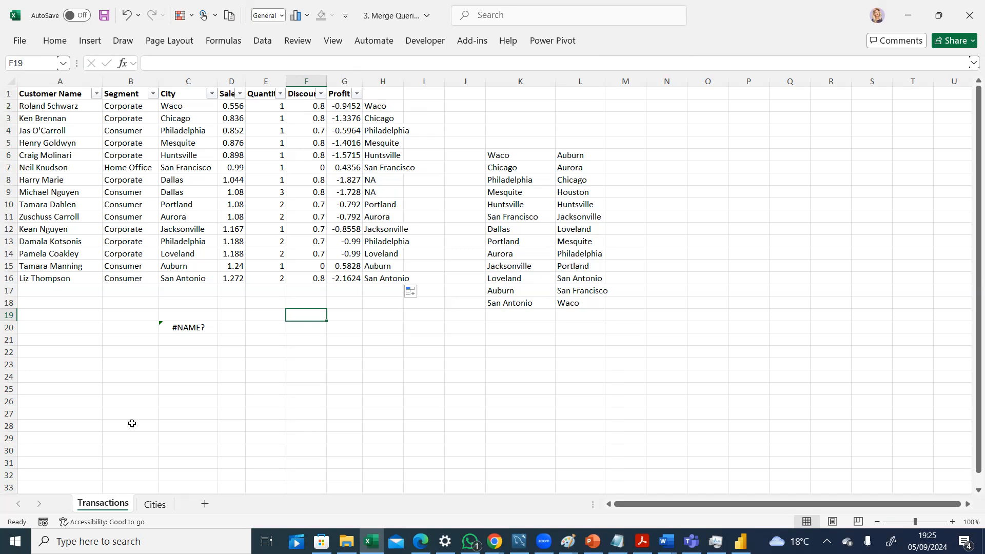
left_click(154, 505)
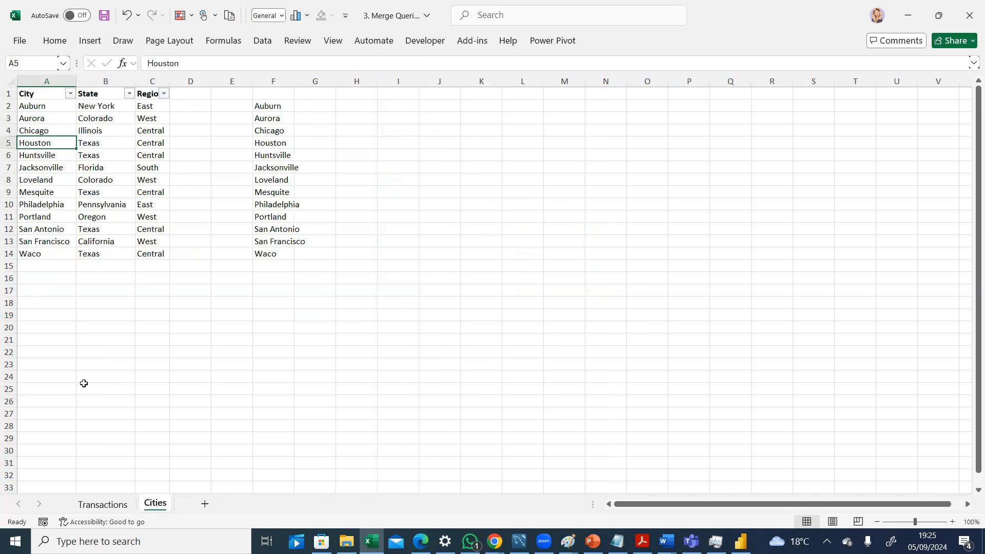
left_click(114, 508)
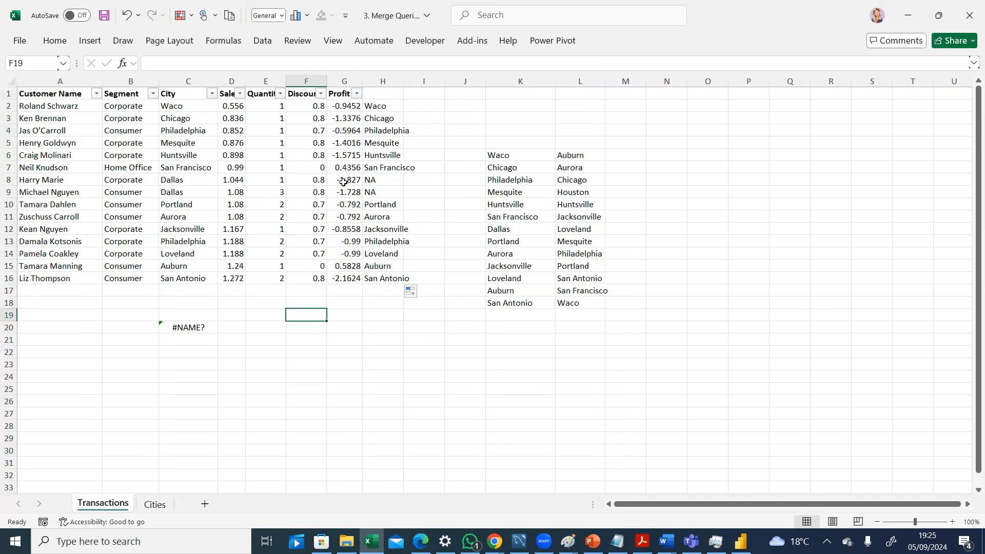
left_click(156, 506)
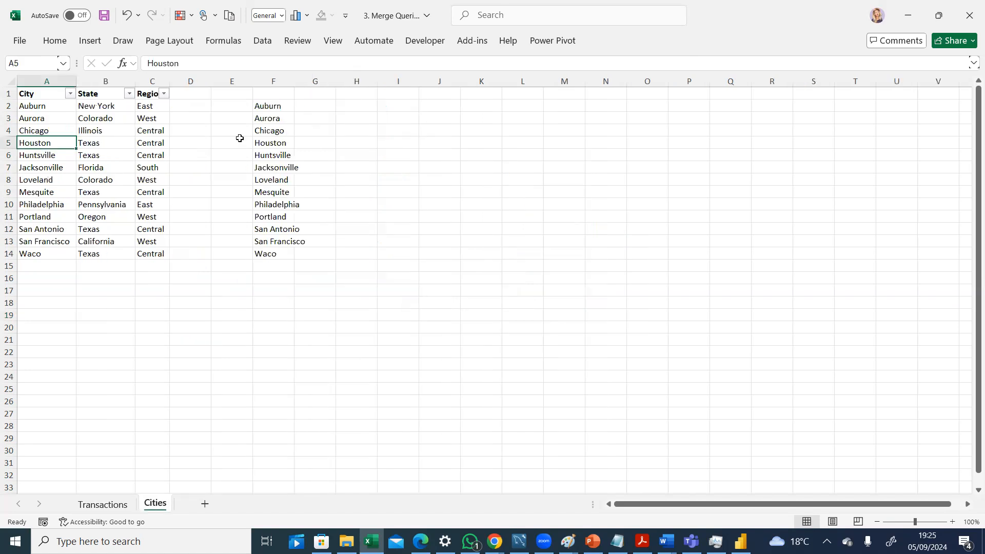
Try to begin a VLOOKUP wrapped in IFNA in cell D2 of the Cities sheet, with A2 as the lookup value
left_click(193, 108)
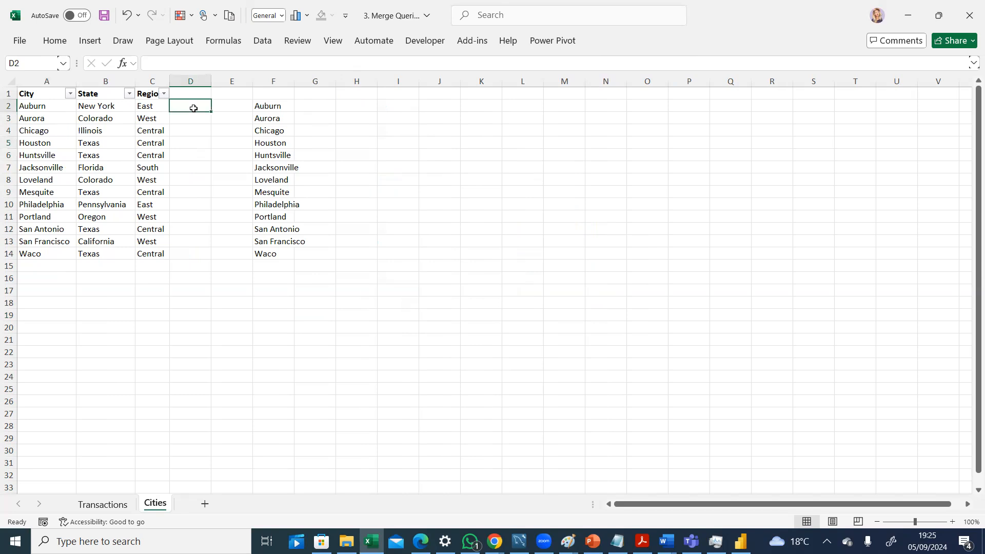
type("=i")
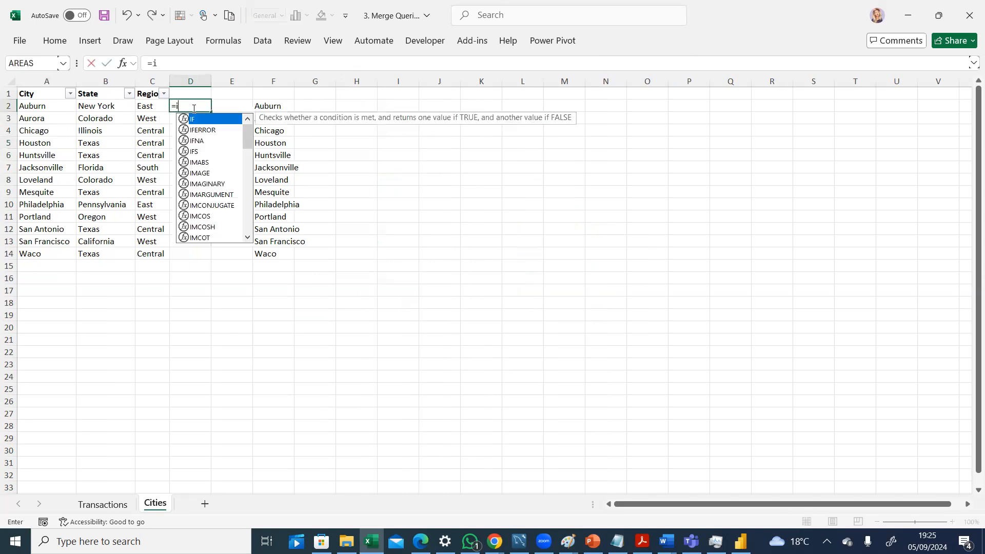
type("fna(")
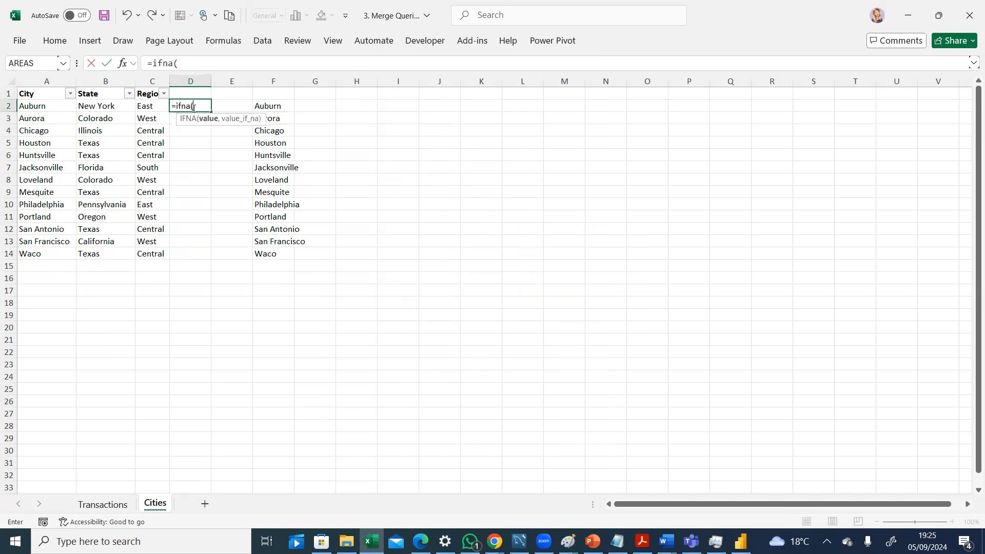
type("vl")
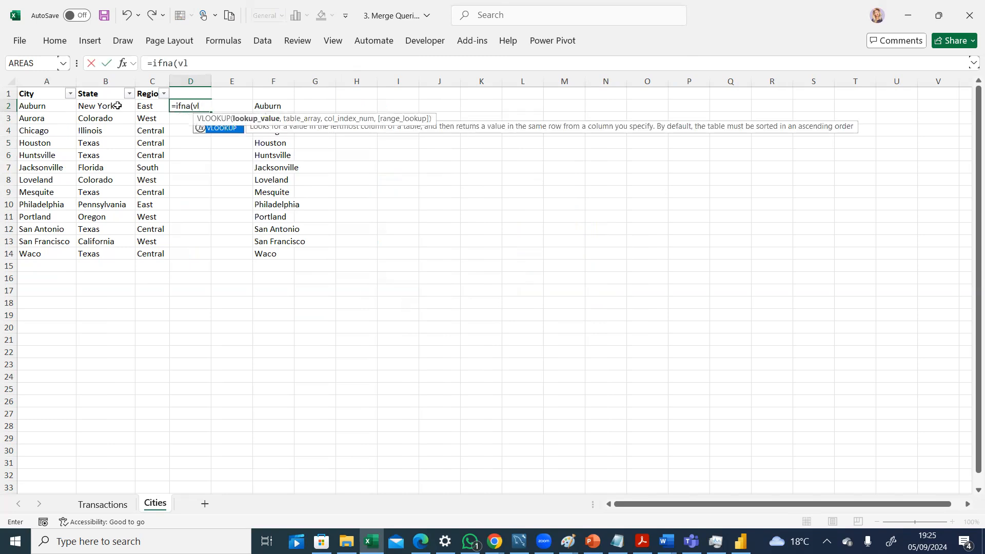
key("Tab")
left_click(51, 106)
type(",")
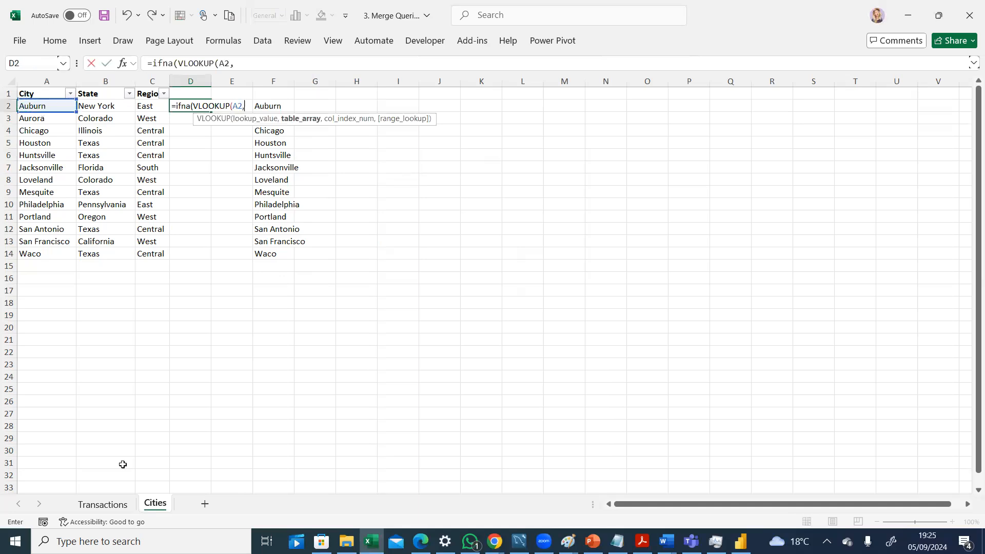
Try to complete the D2 formula as =ifna(VLOOKUP(A2,Transactions!$A:$C,3,0,"NA")
left_click(104, 505)
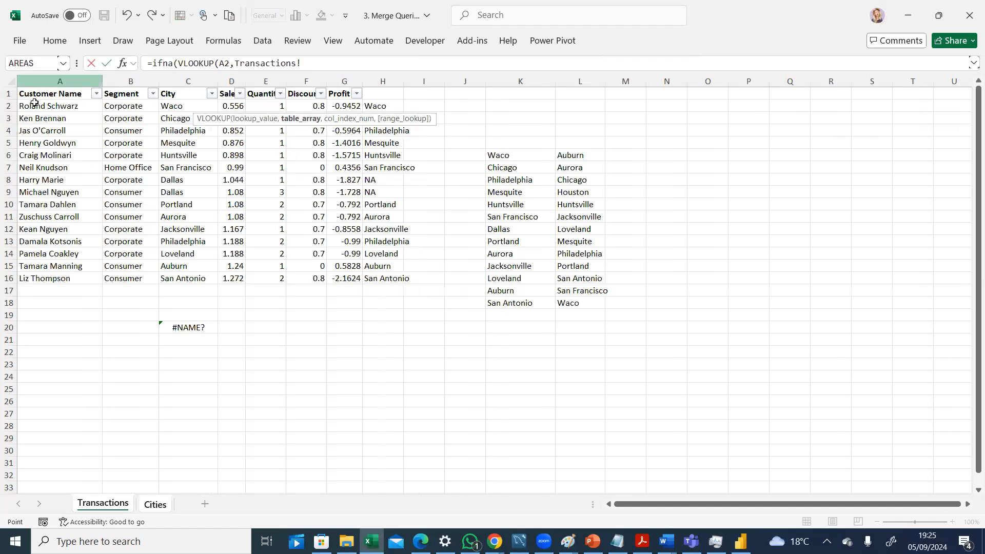
left_click_drag(46, 83, 188, 83)
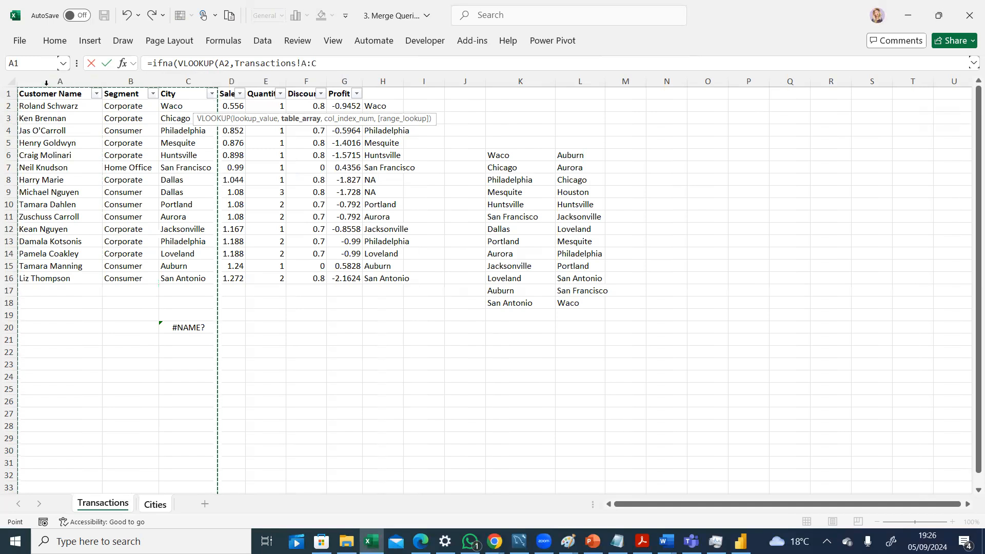
key("F4")
type(",")
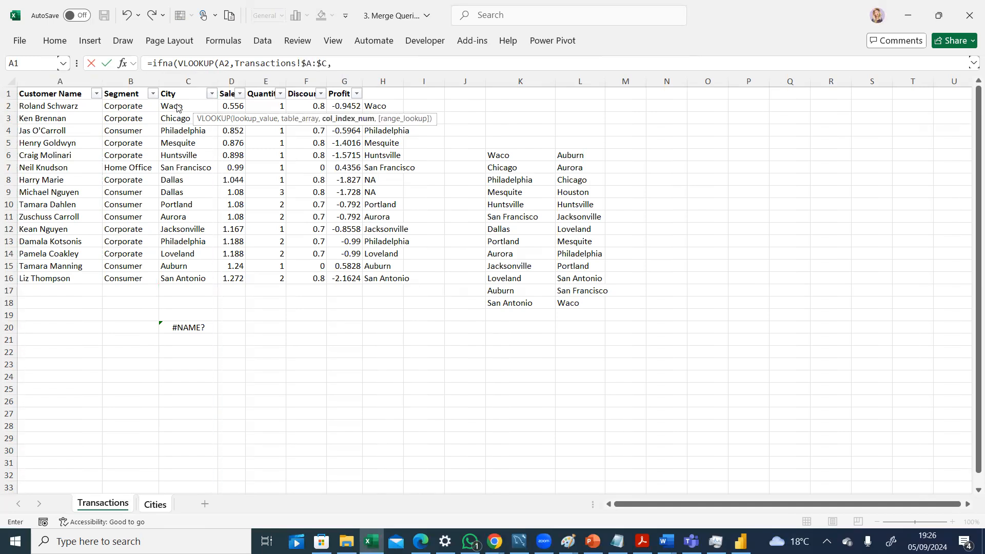
type("3,0")
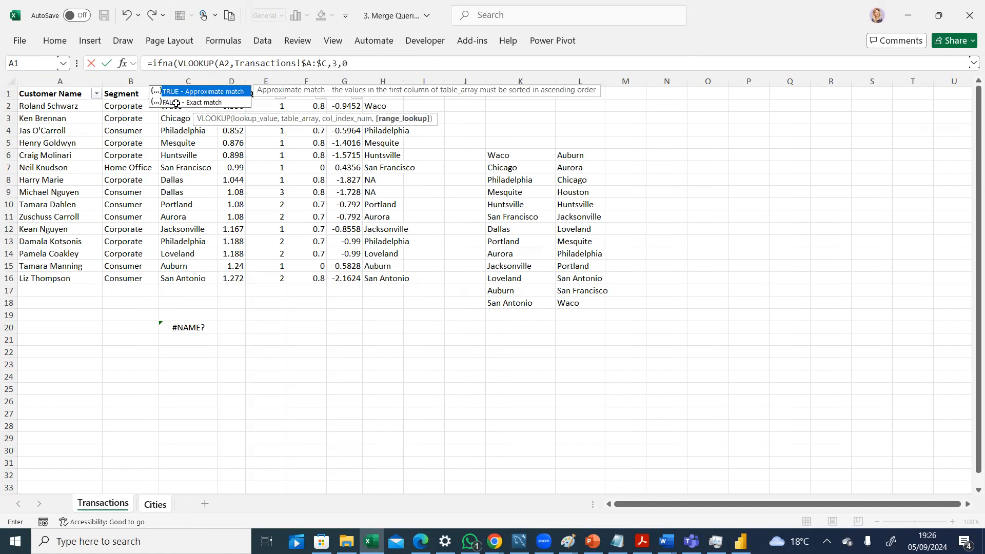
type(",")
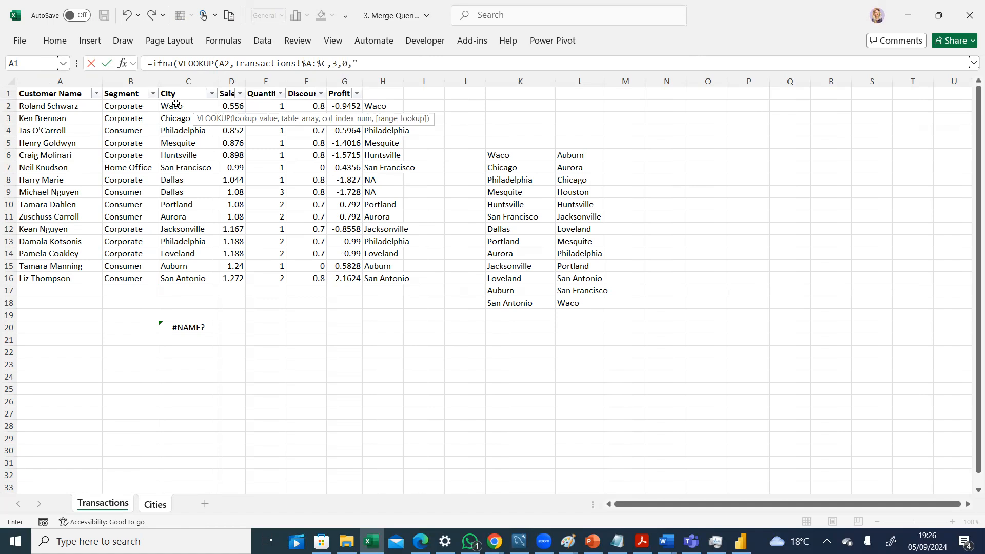
type("\"NA\")")
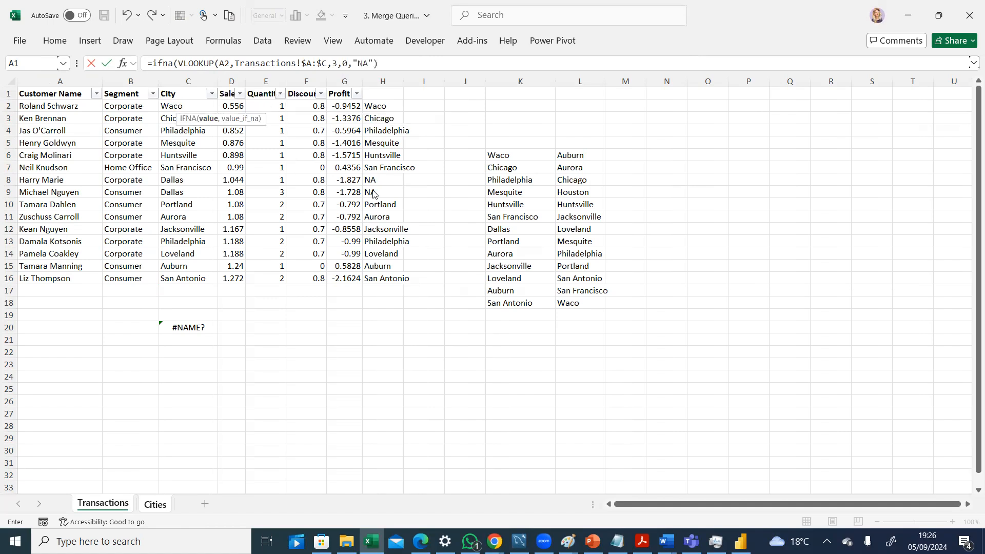
key("Return")
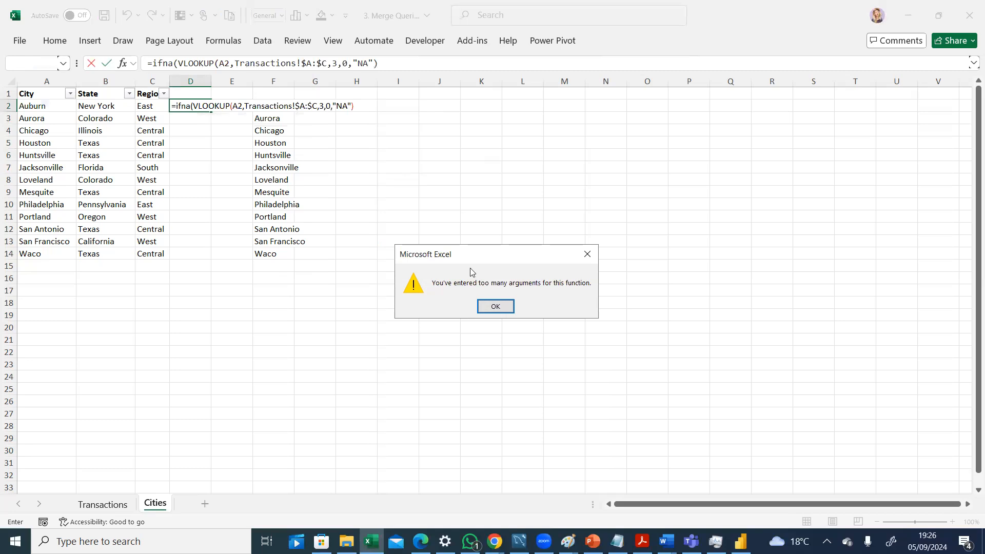
left_click(496, 307)
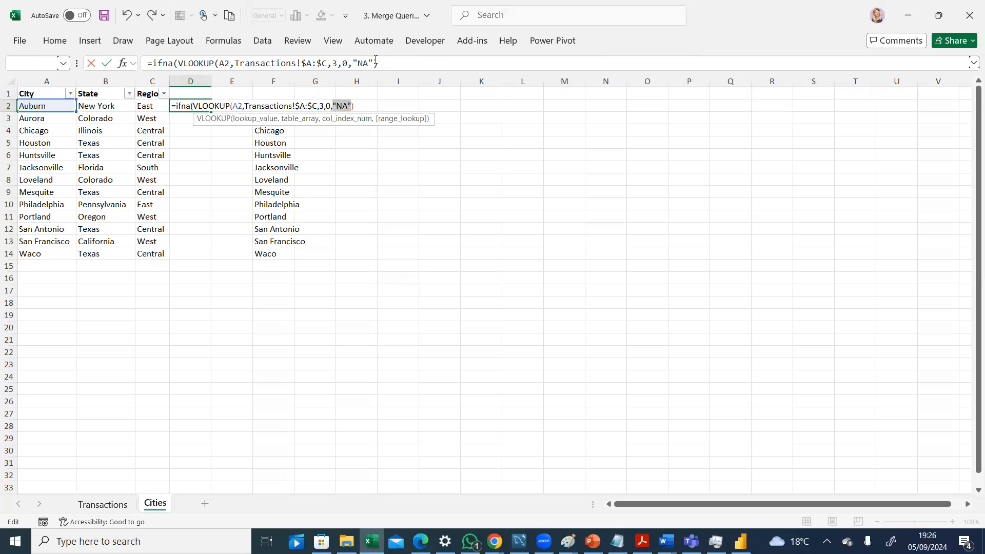
Try to enter the D2 formula with a second closing parenthesis at its end
type(")")
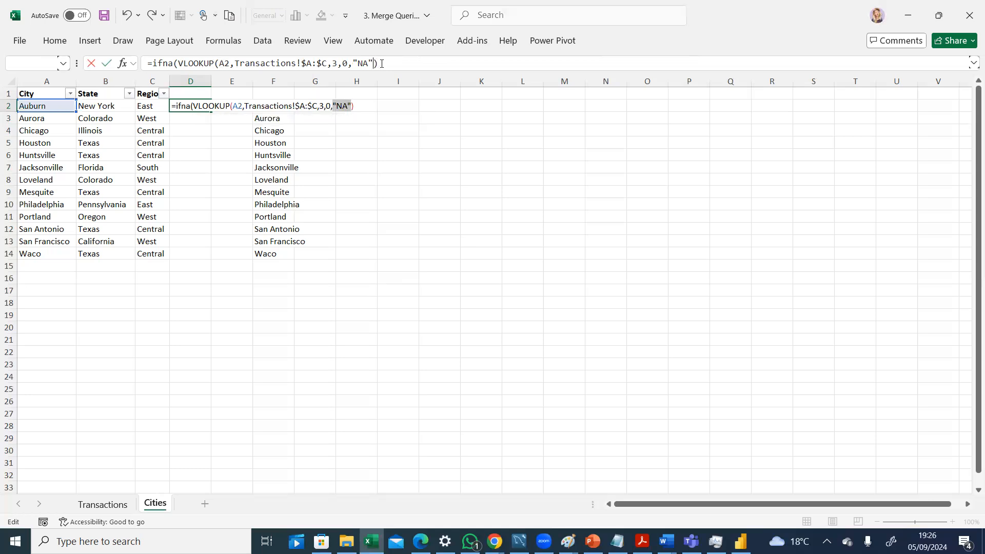
key("Return")
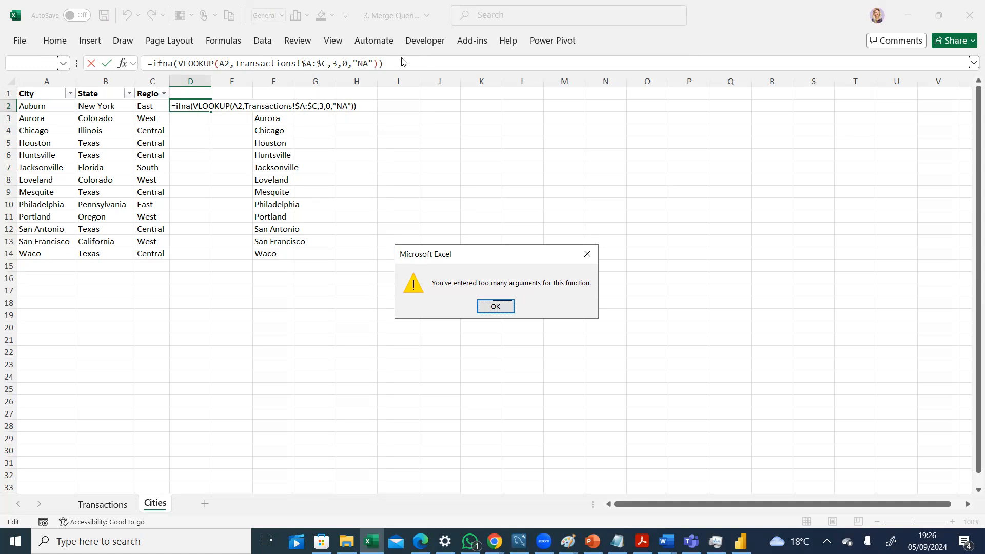
left_click(485, 304)
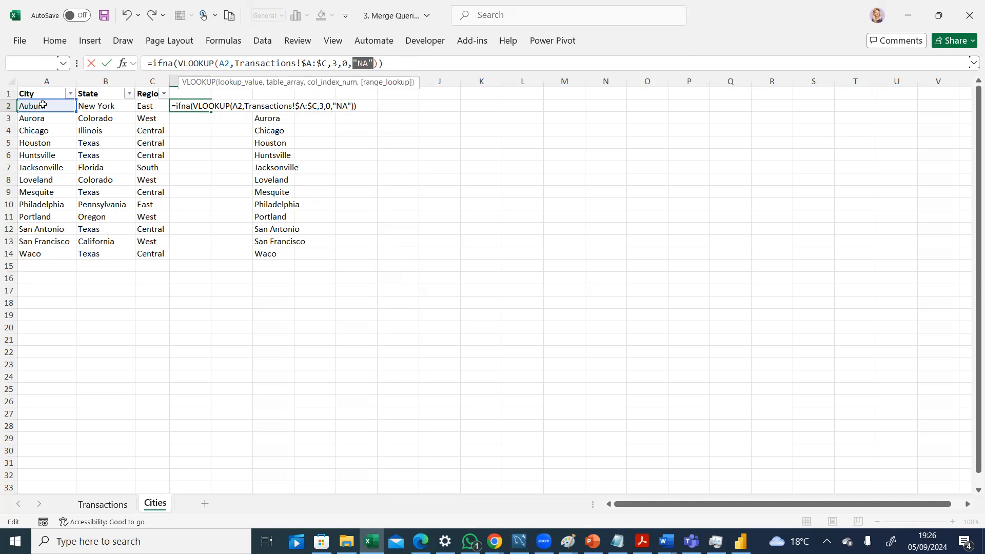
Check the Transactions sheet and erase the arguments of the D2 formula back to =ifna(VLOOKUP
left_click(129, 502)
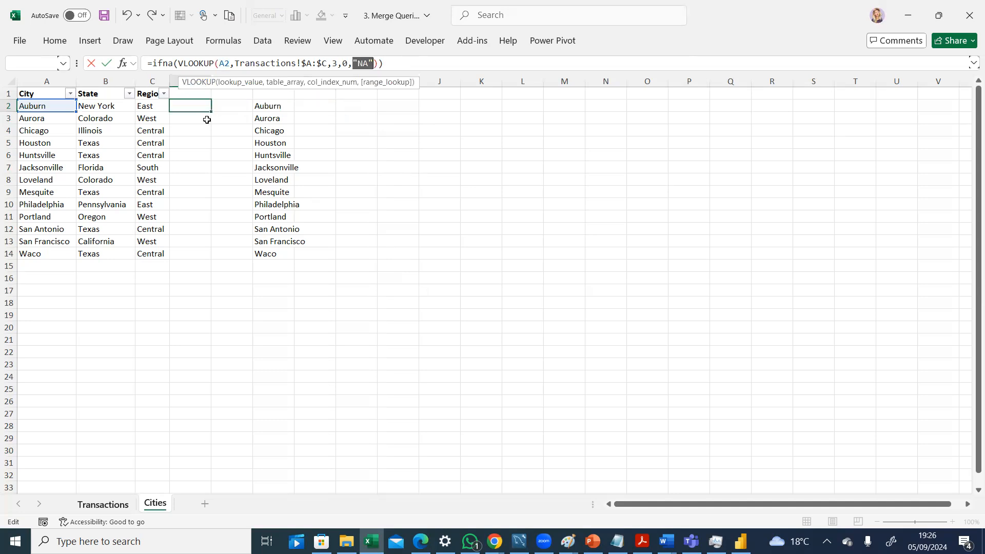
key("ctrl+Page_Up")
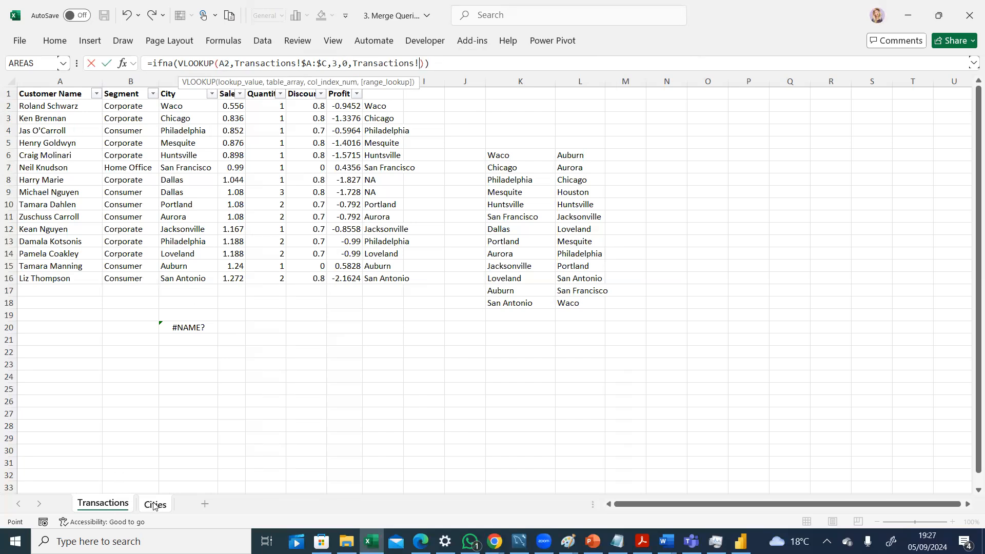
left_click(125, 507)
key("BackSpace")
key("BackSpace")
key("BackSpace")
key("BackSpace")
key("BackSpace")
key("BackSpace")
key("BackSpace")
key("BackSpace")
key("BackSpace")
key("BackSpace")
key("BackSpace")
key("BackSpace")
key("BackSpace")
key("BackSpace")
key("BackSpace")
key("BackSpace")
key("BackSpace")
key("BackSpace")
key("BackSpace")
key("BackSpace")
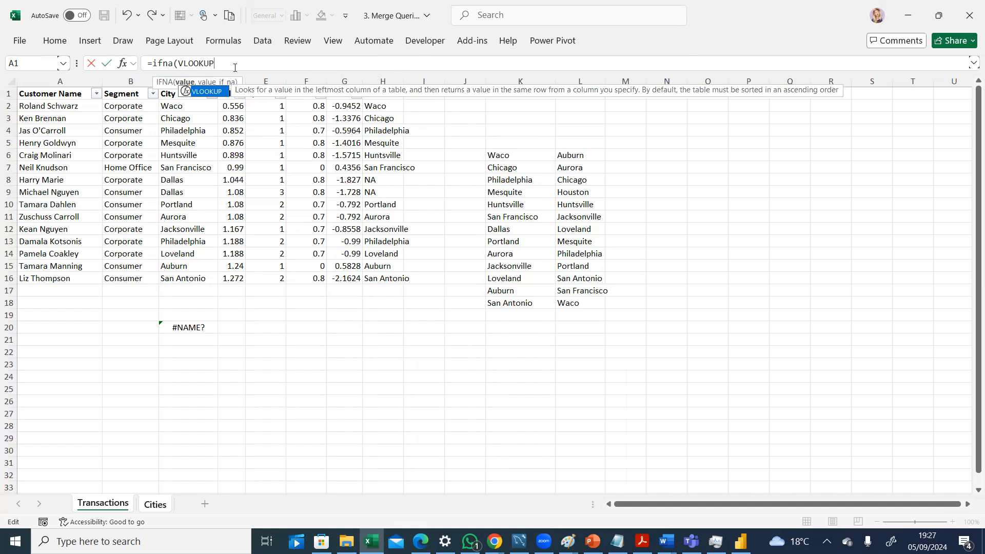
Try Transactions!C2 as the lookup value of the D2 formula, with the Cities sheet for the table array
type("(")
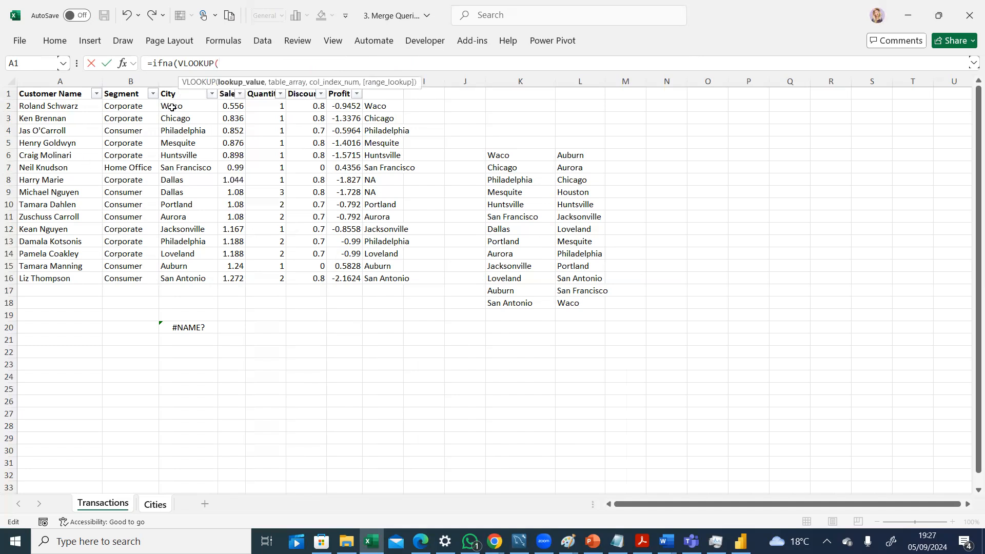
left_click(173, 107)
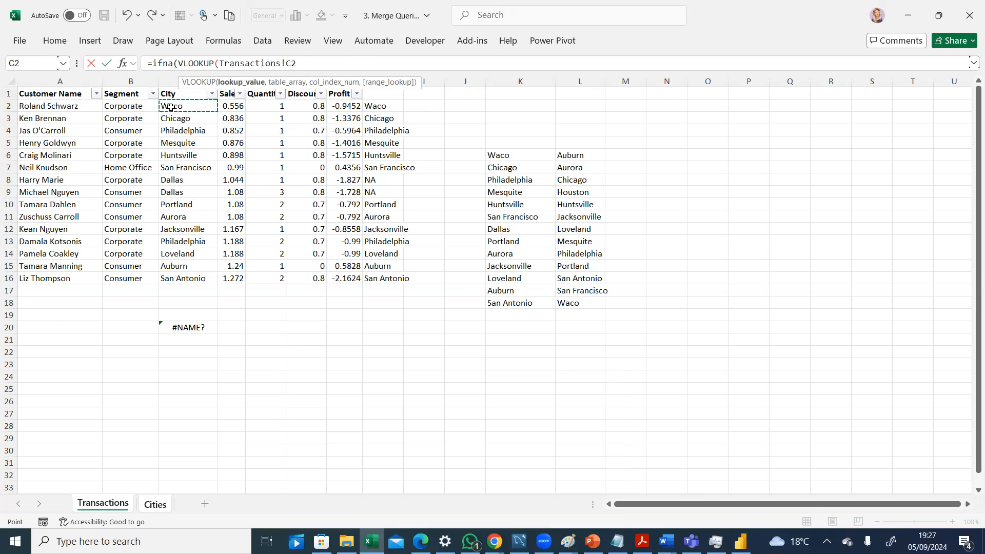
type(",")
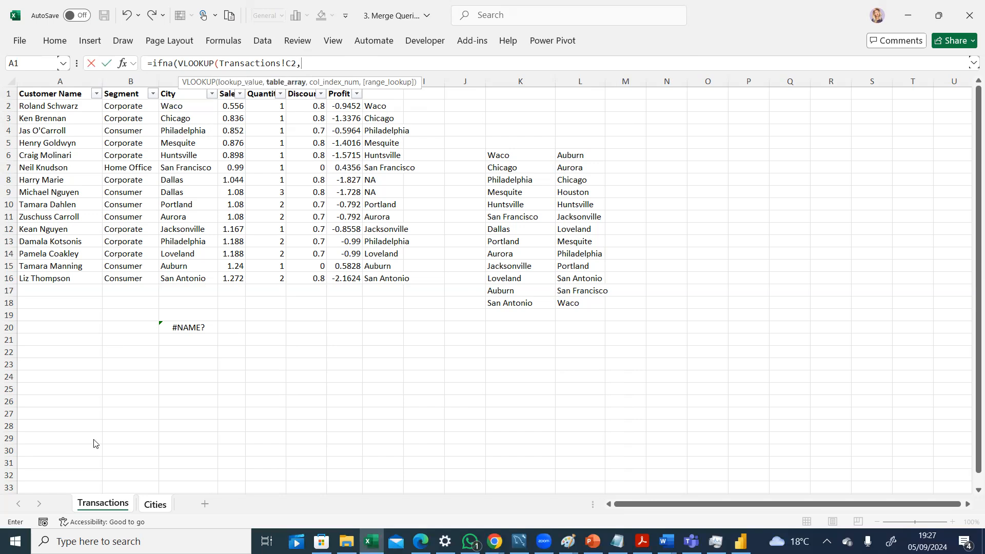
left_click(108, 506)
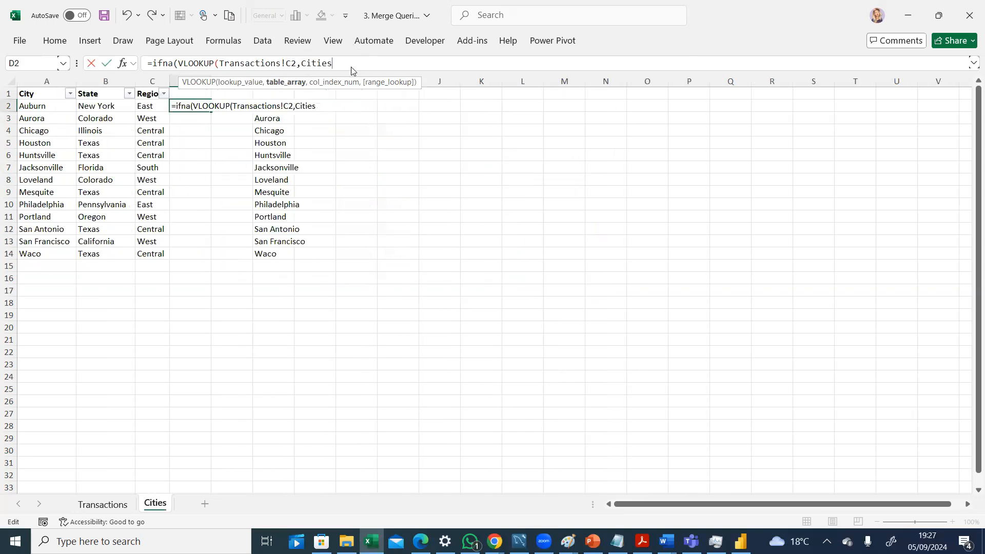
Erase the whole unfinished formula from D2 and stay on the Cities sheet
key("BackSpace")
key("BackSpace")
key("BackSpace")
key("BackSpace")
key("BackSpace")
key("BackSpace")
key("BackSpace")
key("BackSpace")
key("BackSpace")
key("BackSpace")
key("BackSpace")
key("BackSpace")
key("BackSpace")
key("BackSpace")
key("BackSpace")
key("BackSpace")
key("BackSpace")
key("BackSpace")
key("BackSpace")
key("BackSpace")
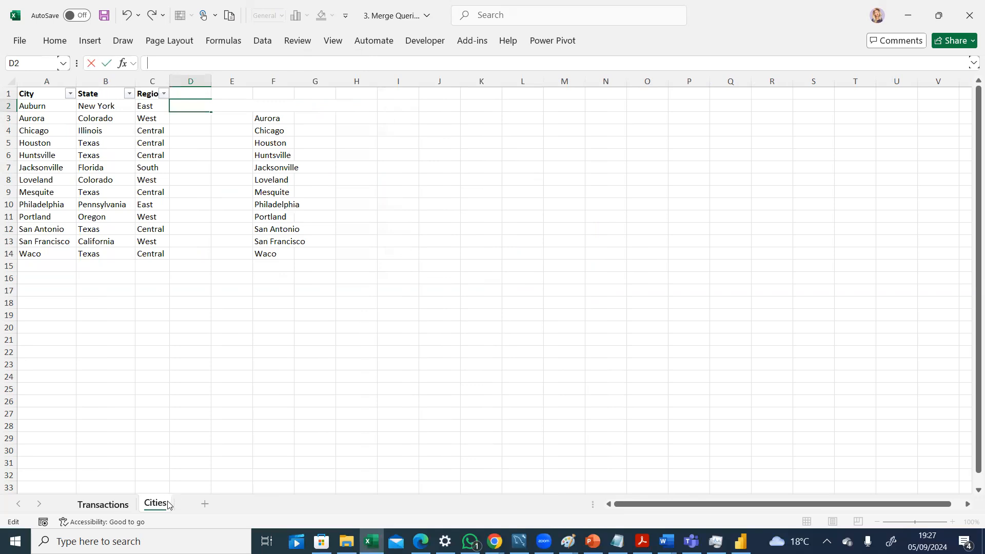
left_click(105, 505)
key("ctrl+Page_Down")
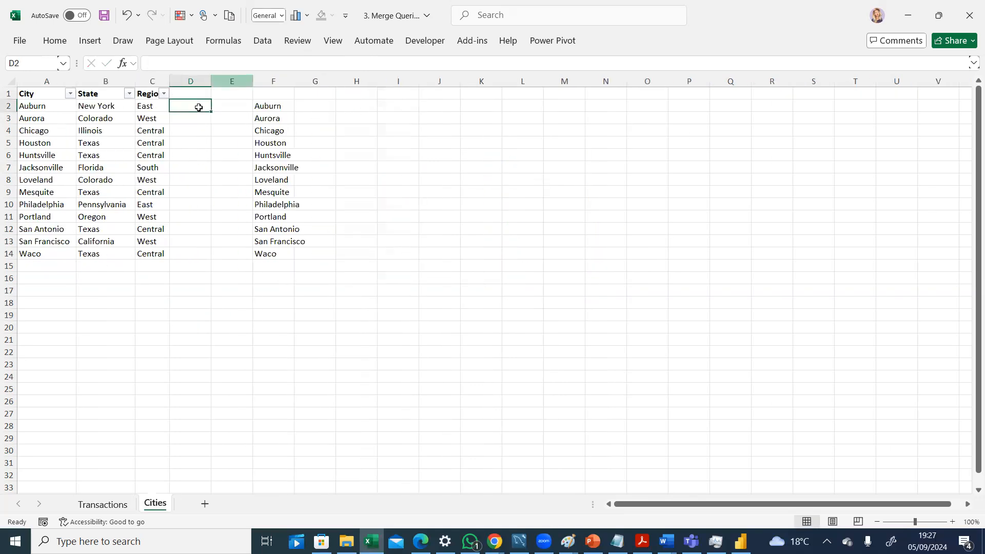
Start a formula in D2 of the Cities sheet with VLOOKUP nested in IFNA, using A3 as the lookup value
type("=")
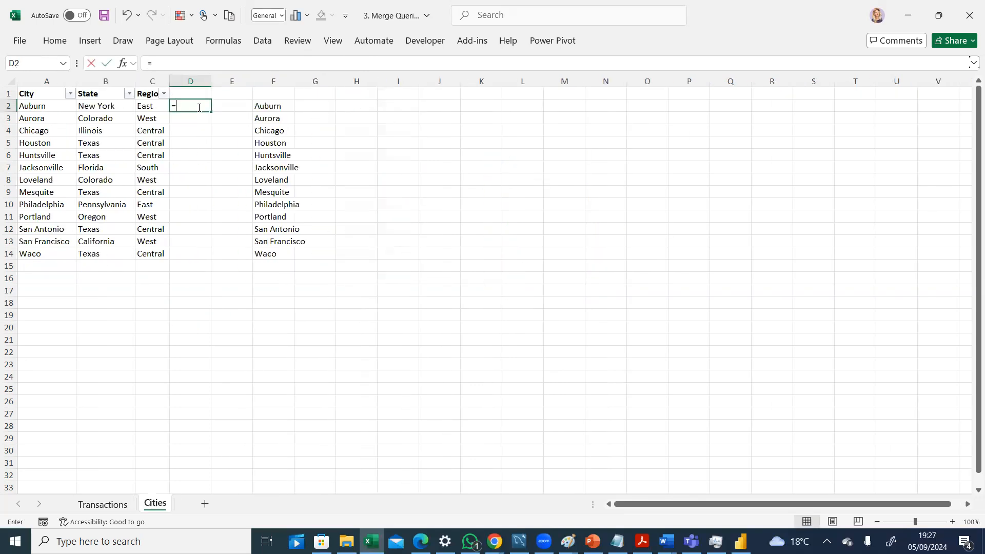
type("if")
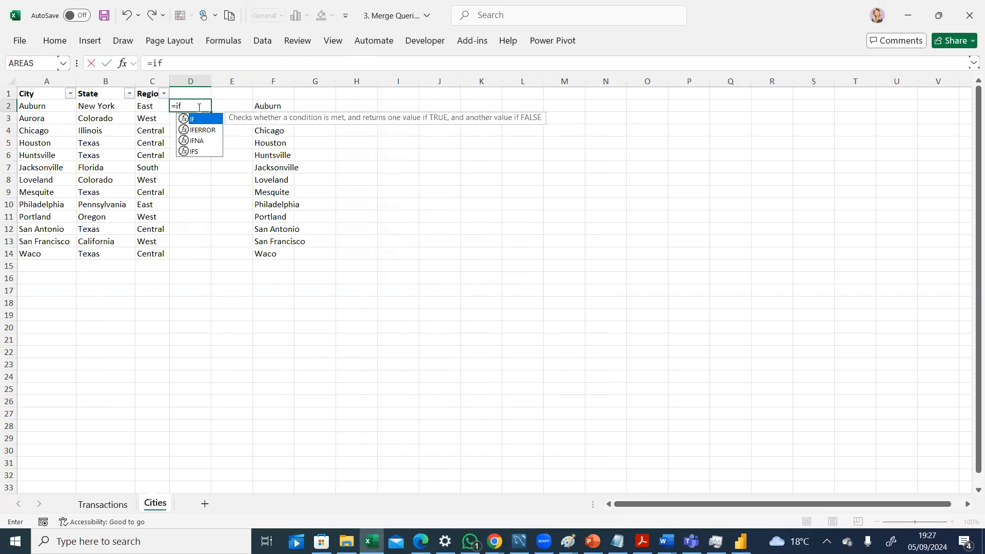
key("Down")
key("Down")
key("Tab")
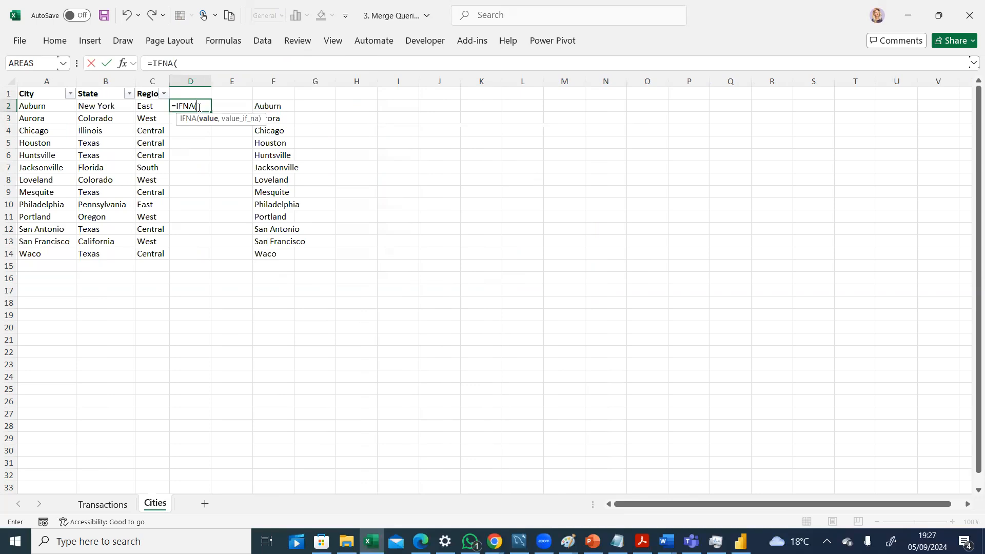
type("vl")
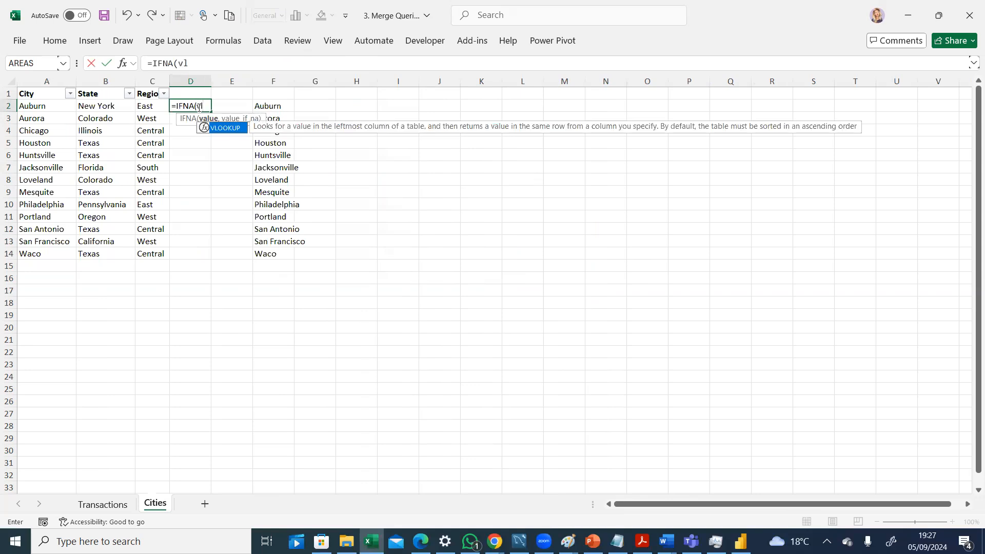
key("Tab")
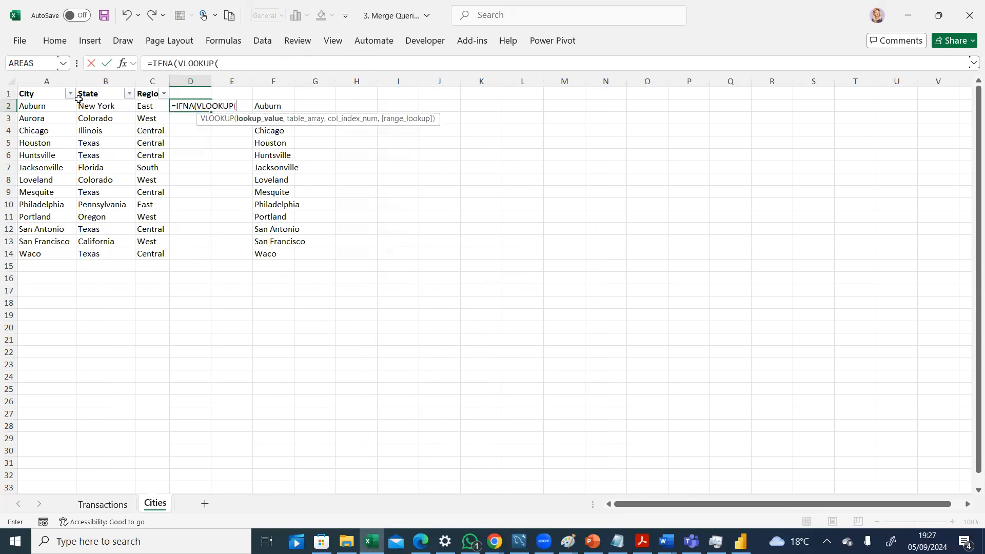
left_click(52, 116)
type(",")
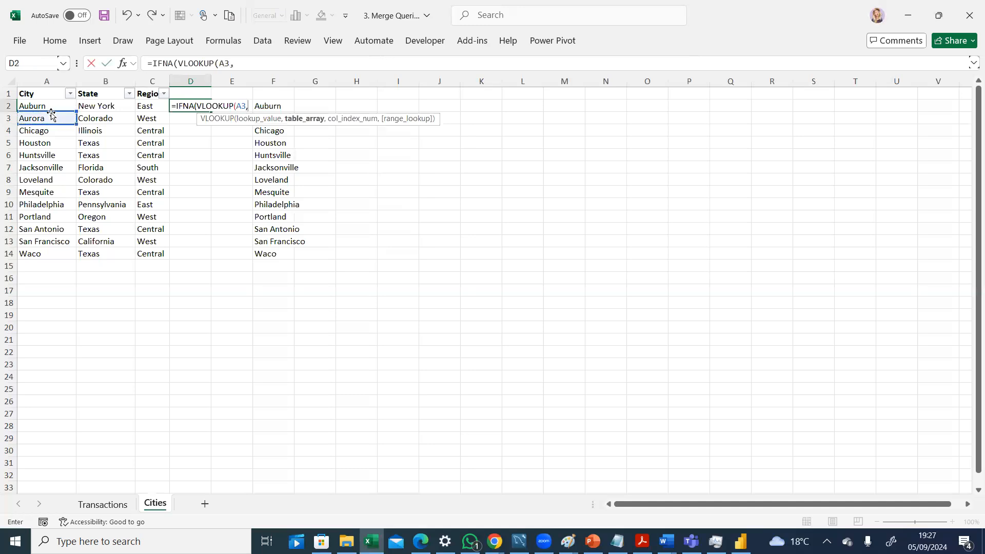
Set the VLOOKUP table array to the absolute range Transactions!$A$2:$C$16 and correct the lookup value to A2
left_click(102, 510)
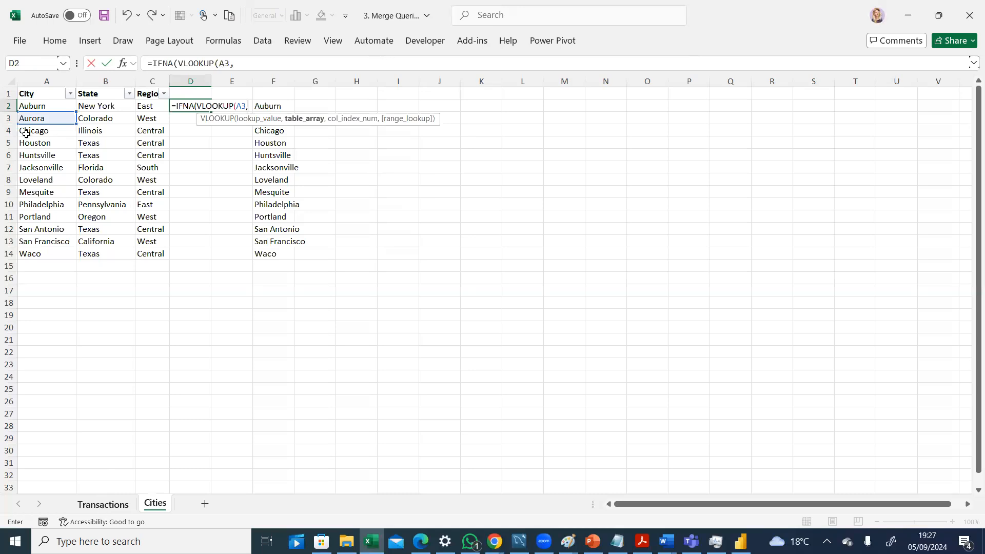
left_click_drag(38, 105, 174, 273)
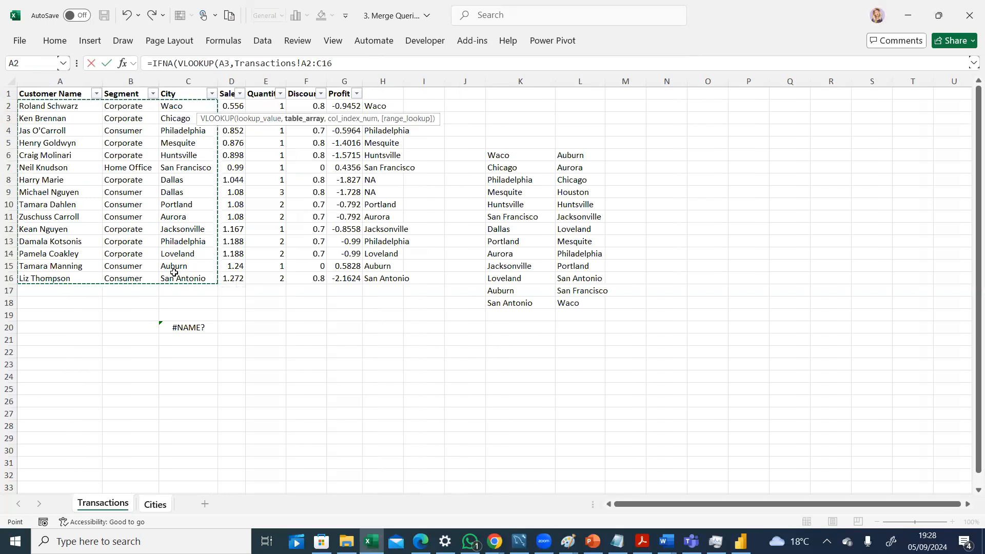
key("F4")
type(",")
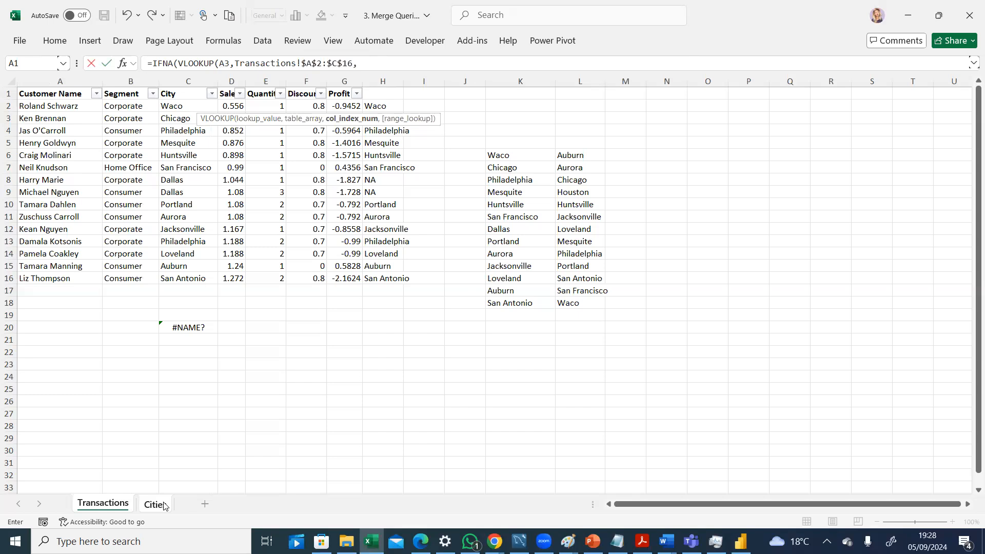
left_click(229, 62)
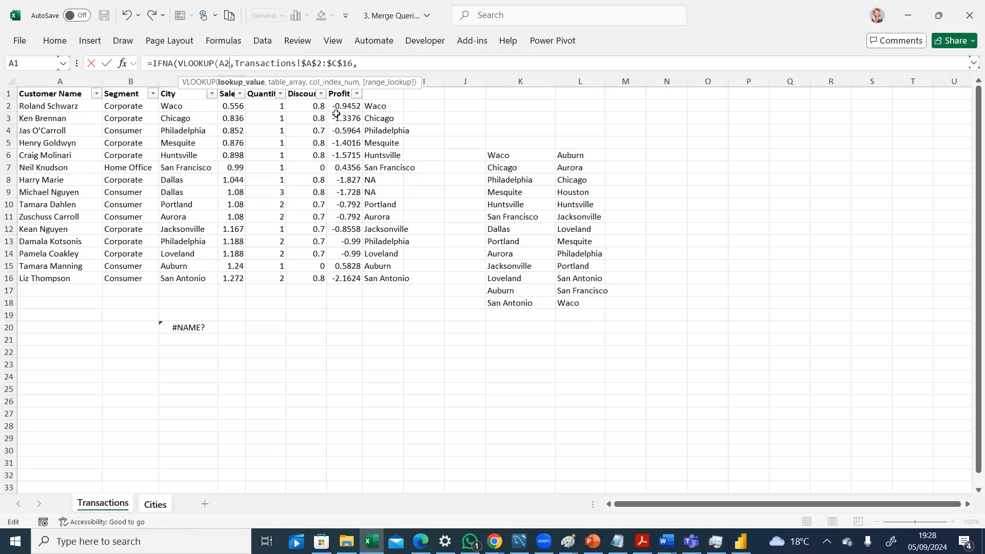
left_click(361, 64)
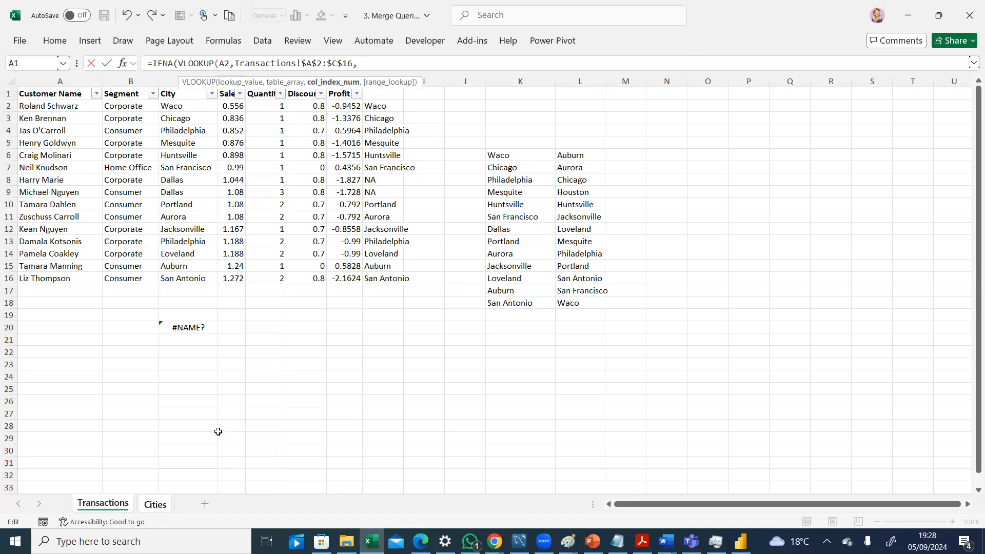
Complete the D2 formula with column index 3, range lookup 0 and "na" as the IFNA value, and copy it down to D14
type("3,0")
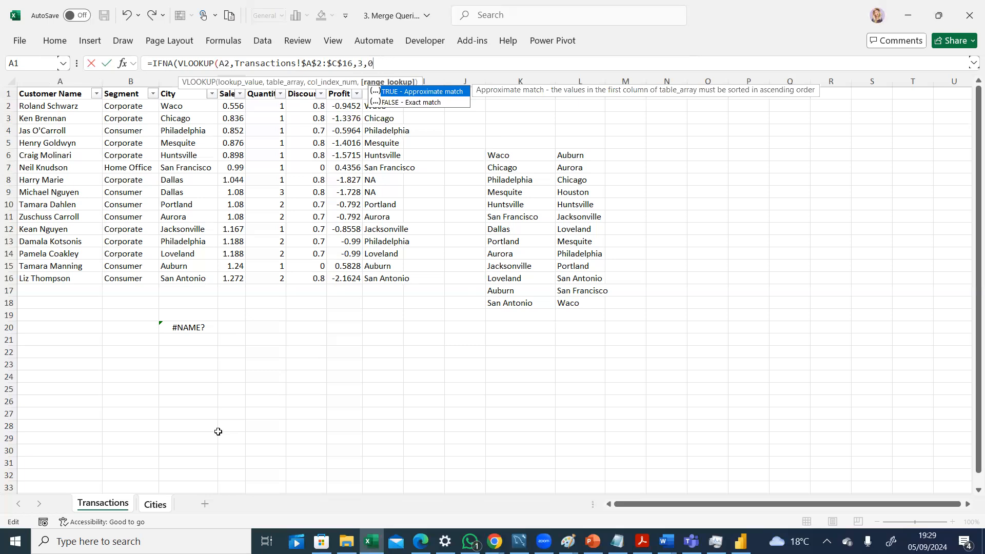
type("(")
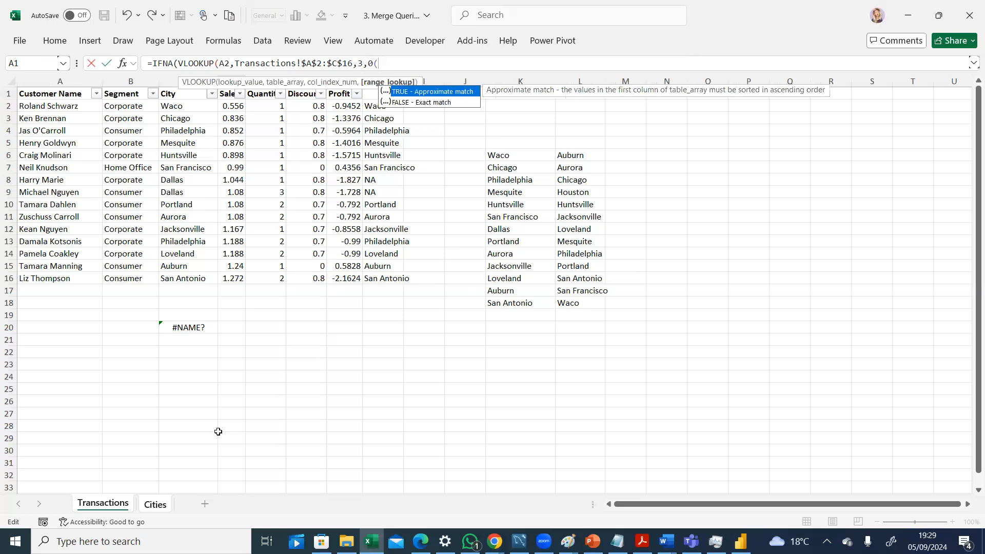
key("BackSpace")
type(")")
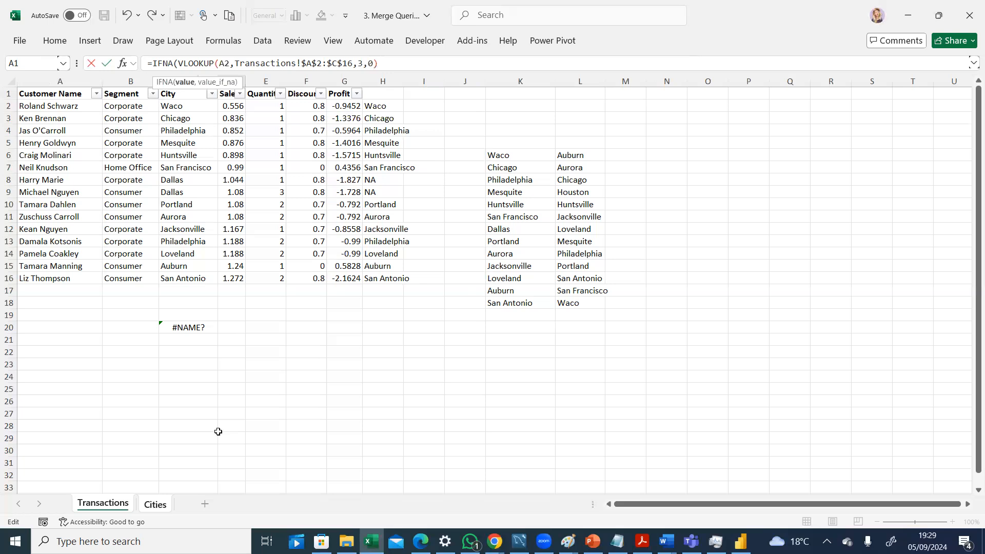
type(",\"na\")")
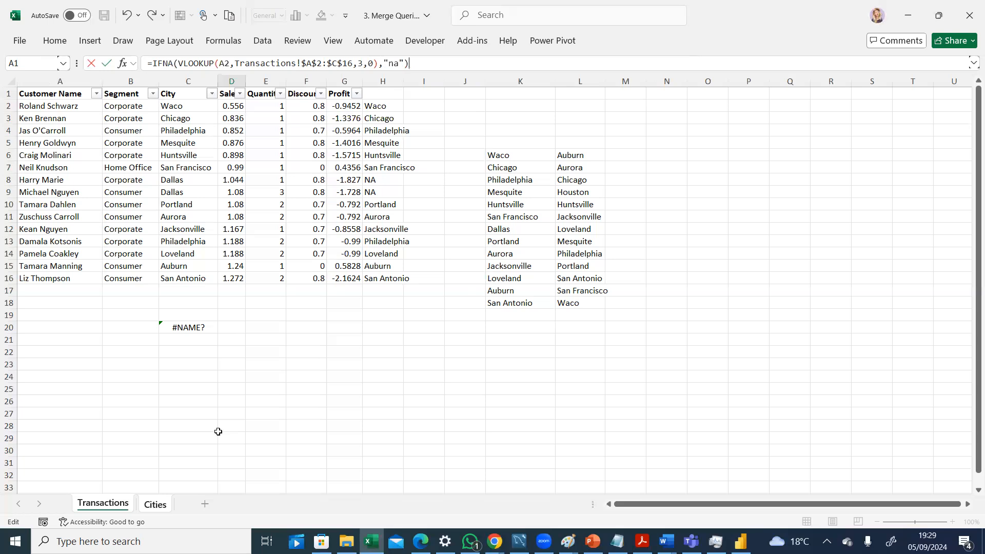
key("Return")
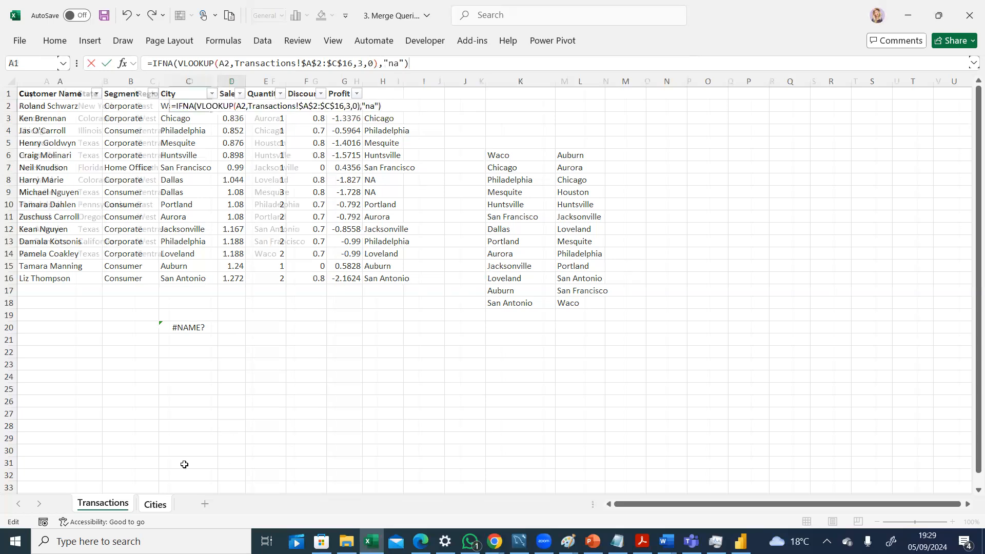
left_click(189, 104)
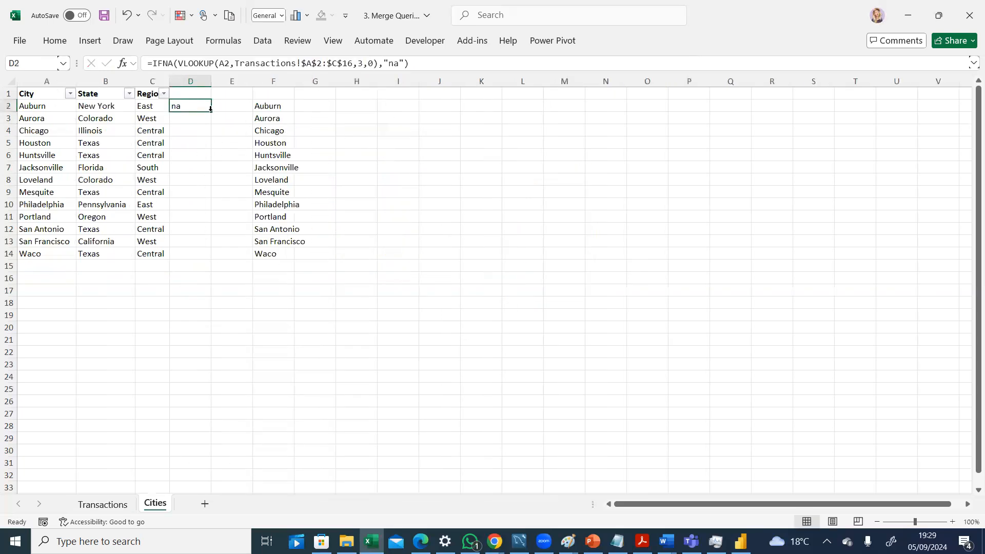
left_click_drag(211, 114, 200, 261)
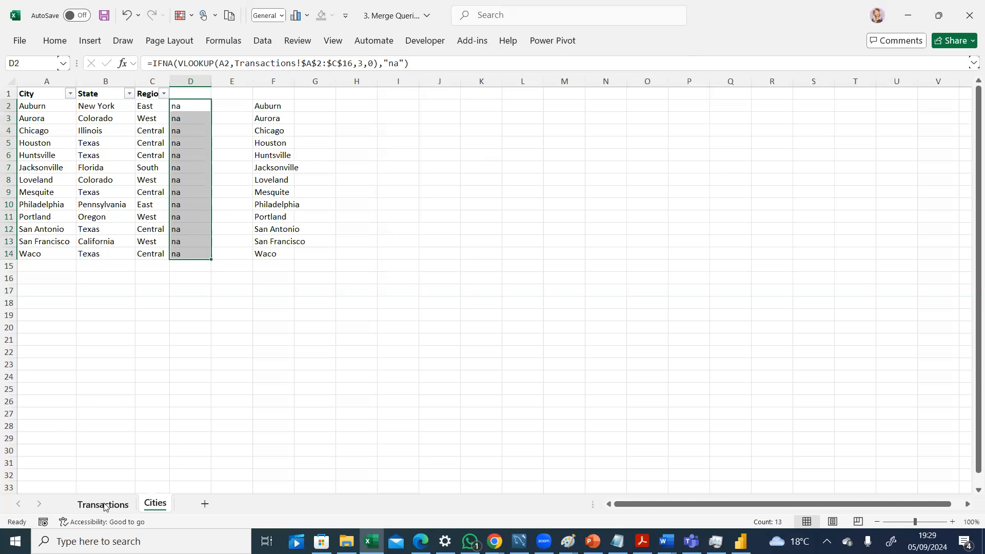
Check the D2 formula on the Cities sheet against the table layout of the Transactions sheet
left_click(103, 505)
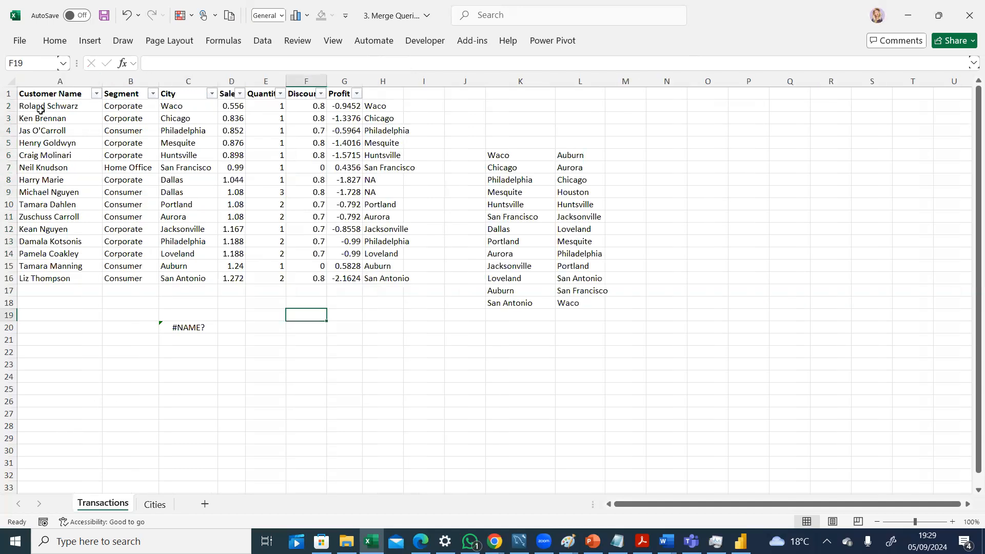
left_click(155, 505)
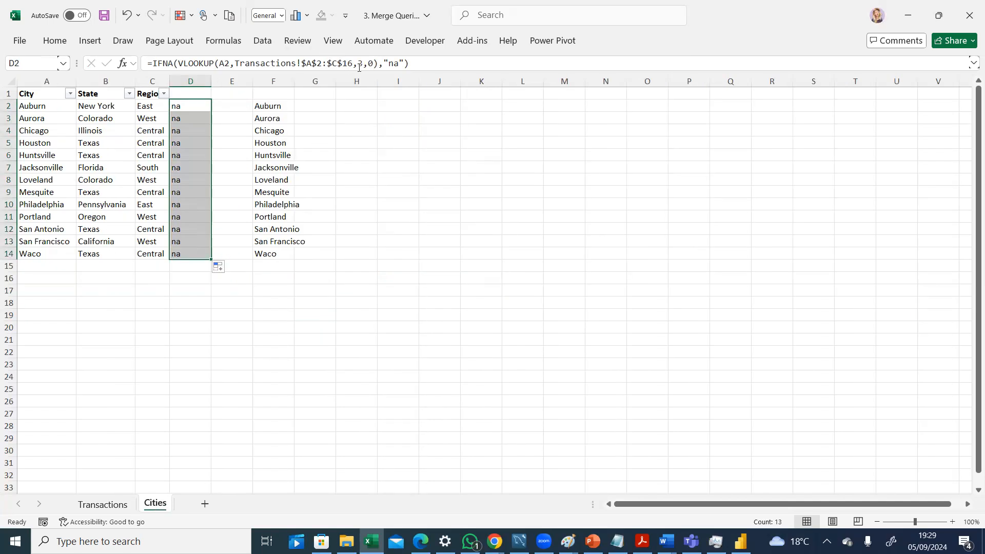
left_click(111, 505)
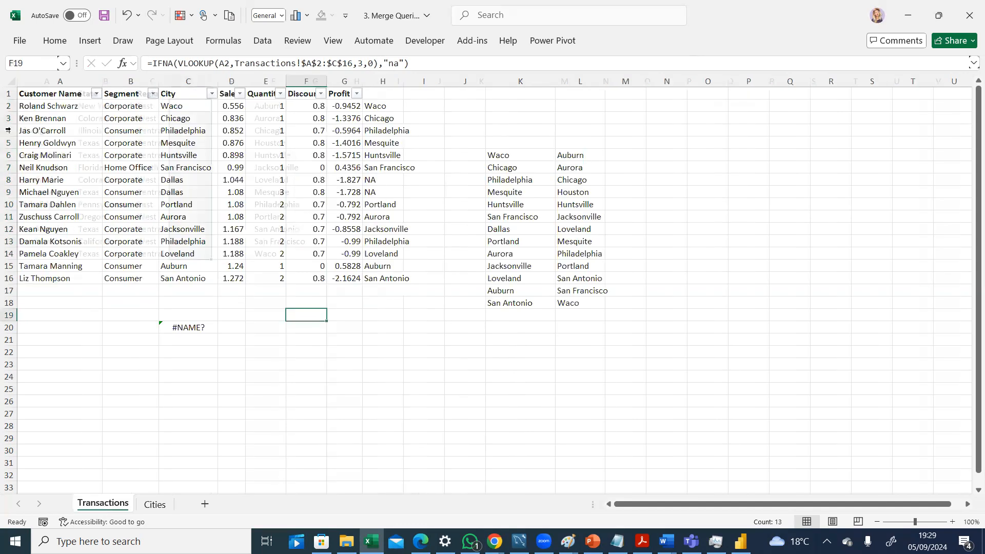
left_click(154, 504)
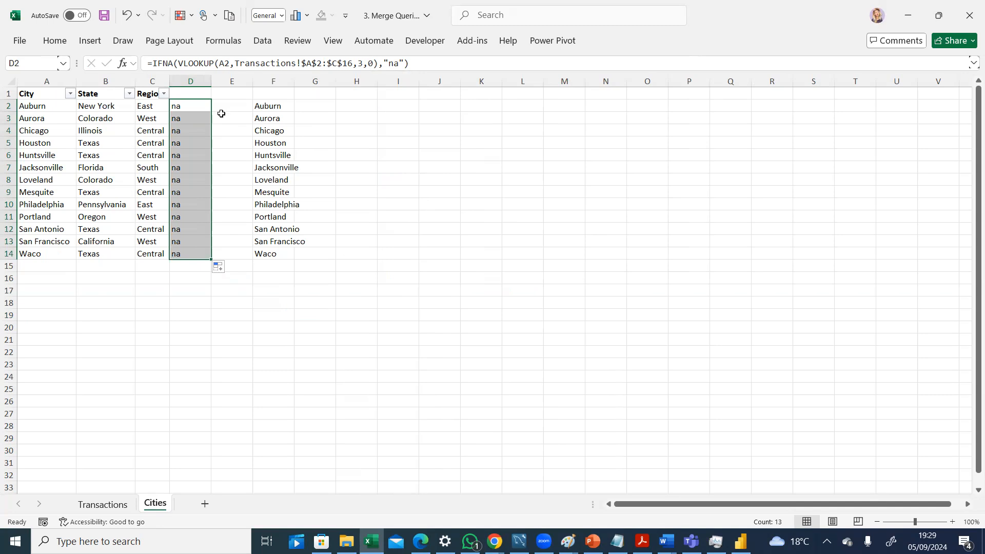
left_click(105, 506)
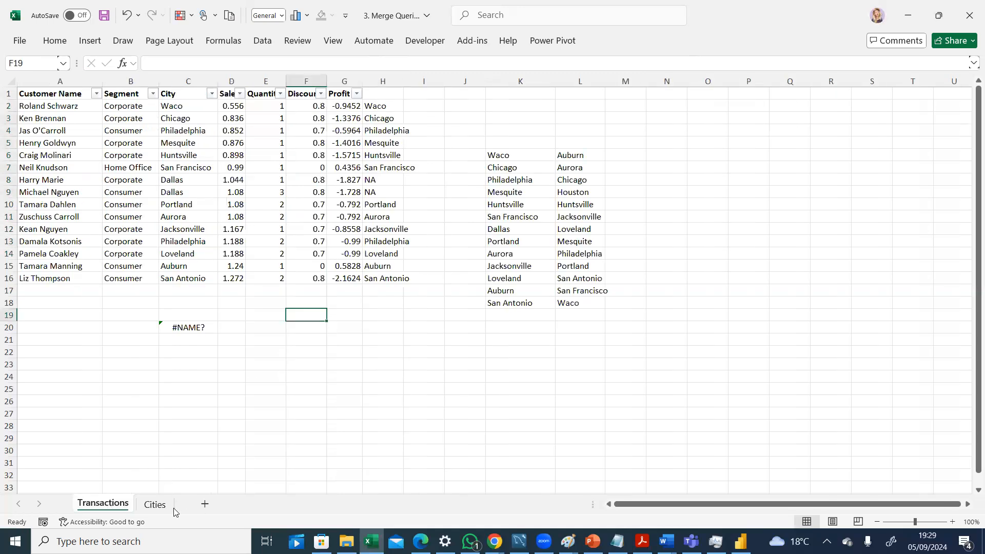
left_click(155, 505)
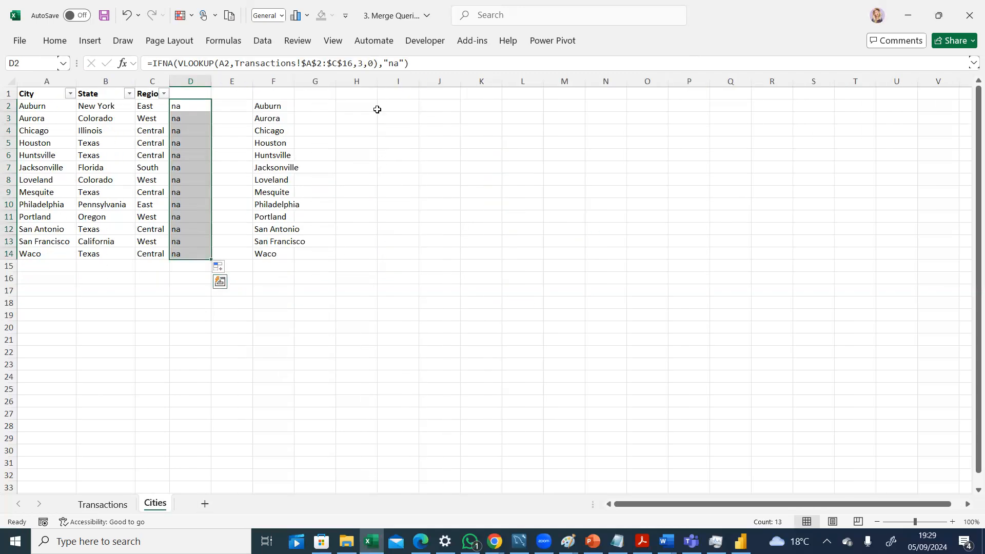
Change the IFNA value in the D2 formula to "NA" and enter the corrected formula
left_click(412, 63)
key("BackSpace")
key("BackSpace")
key("BackSpace")
key("BackSpace")
key("BackSpace")
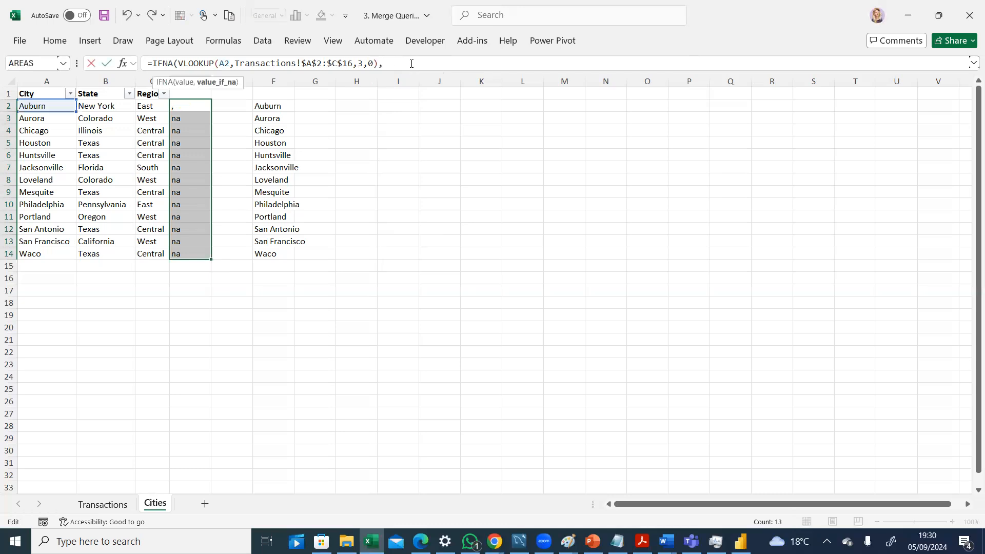
key("BackSpace")
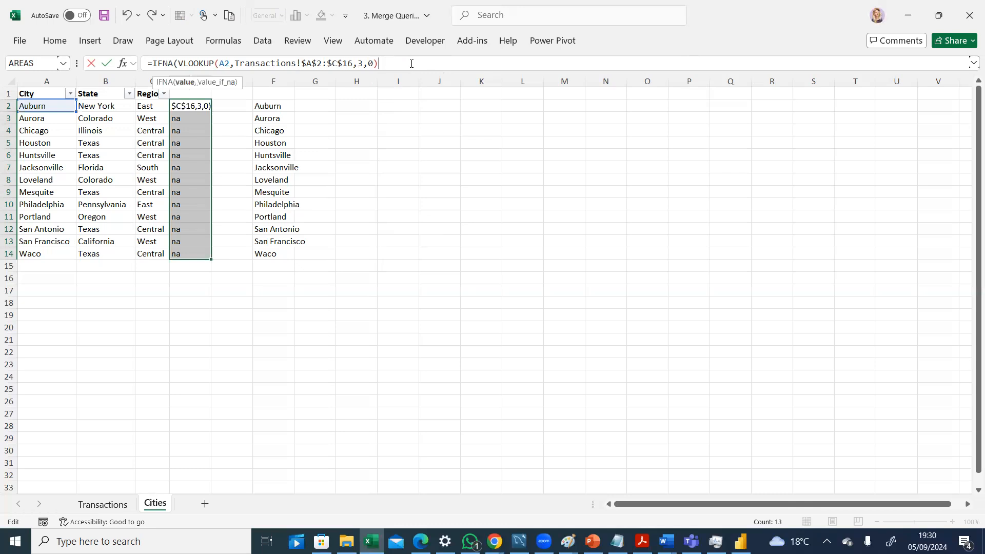
type(",")
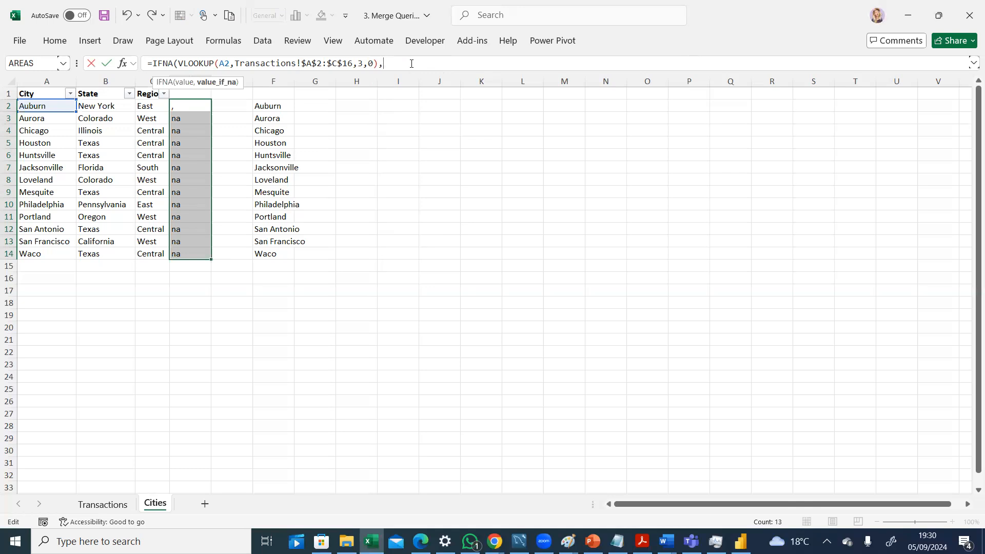
type("\"NA\"")
type(")")
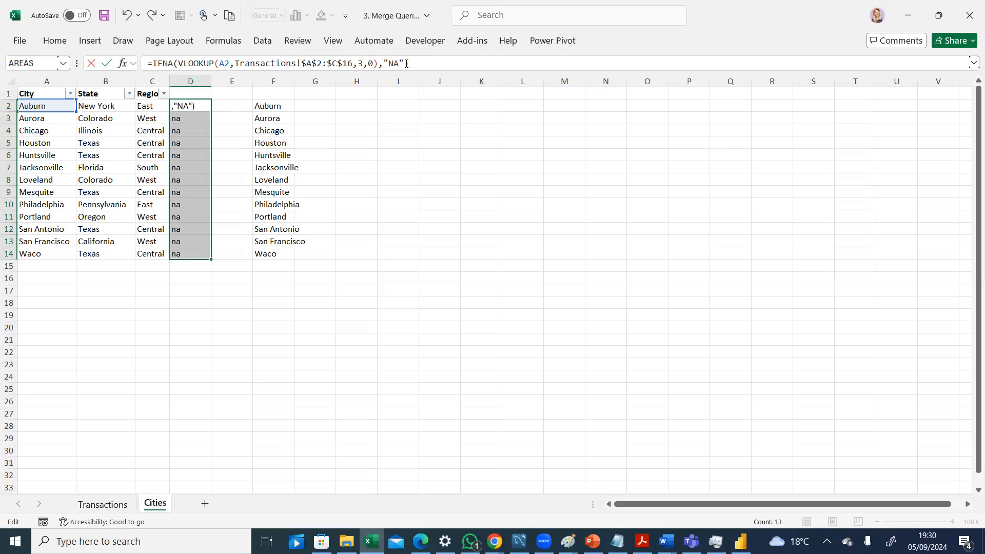
type(")")
key("Return")
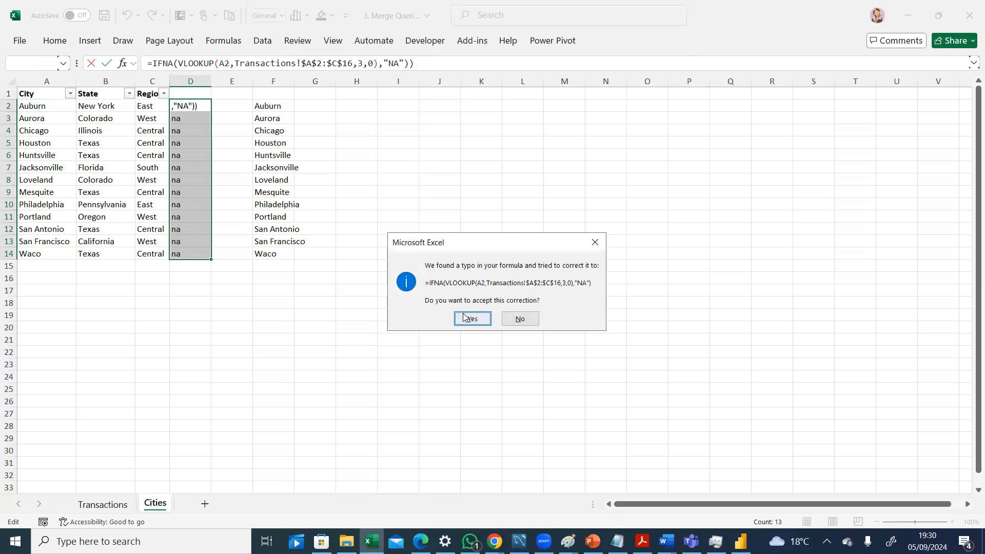
left_click(463, 316)
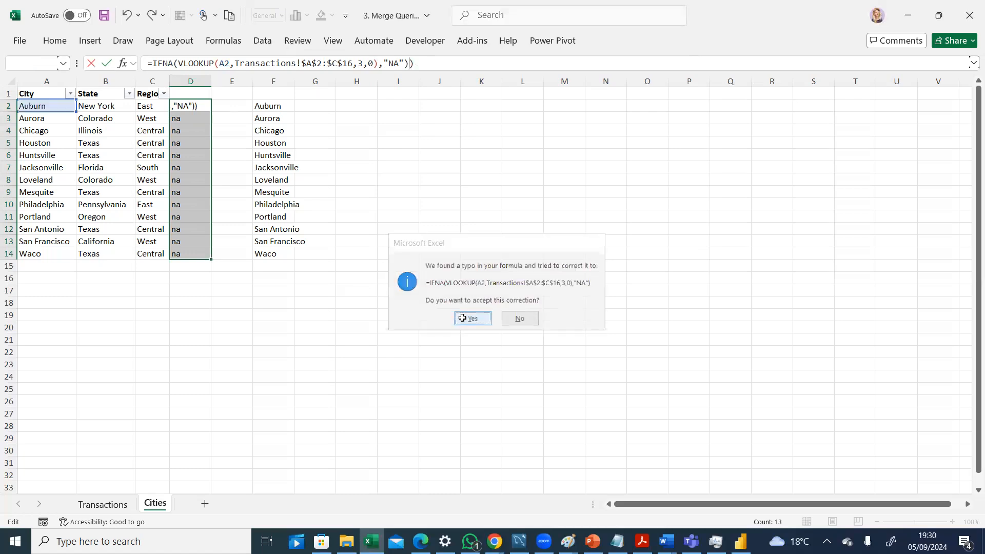
Copy the updated D2 formula down to D14
left_click(189, 106)
left_click_drag(210, 112, 205, 255)
left_click(398, 155)
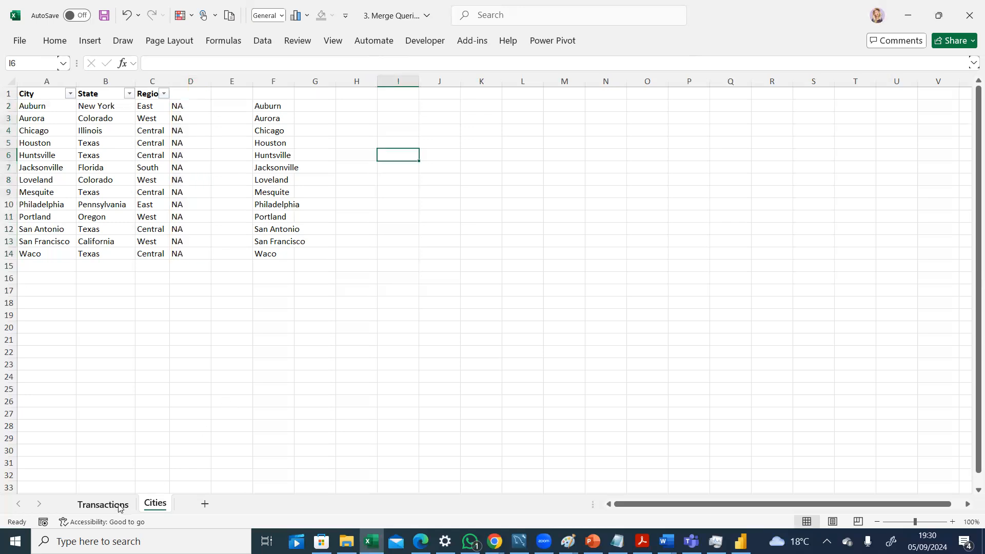
Compare the H2 formula on the Transactions sheet with the D2 formula on the Cities sheet
key("ctrl+Page_Up")
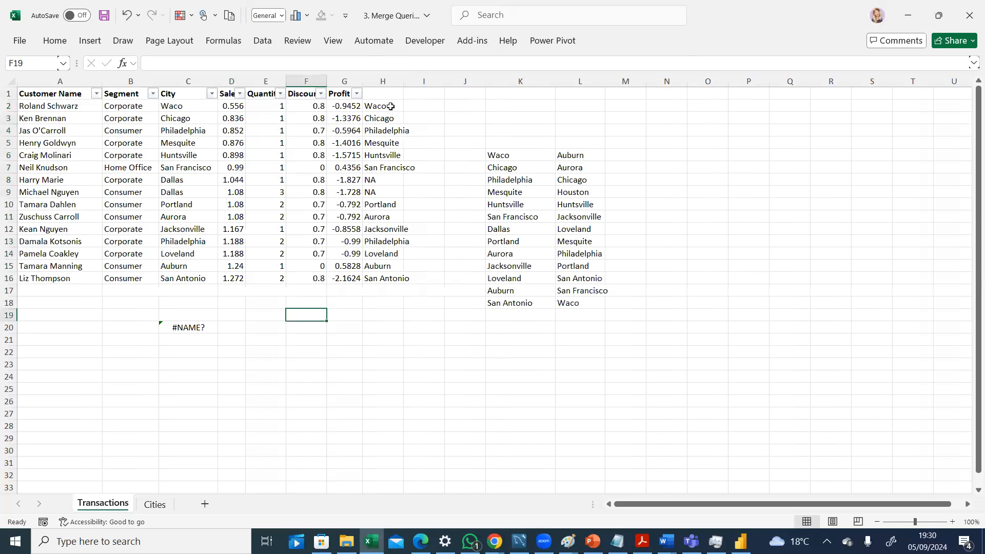
left_click(391, 107)
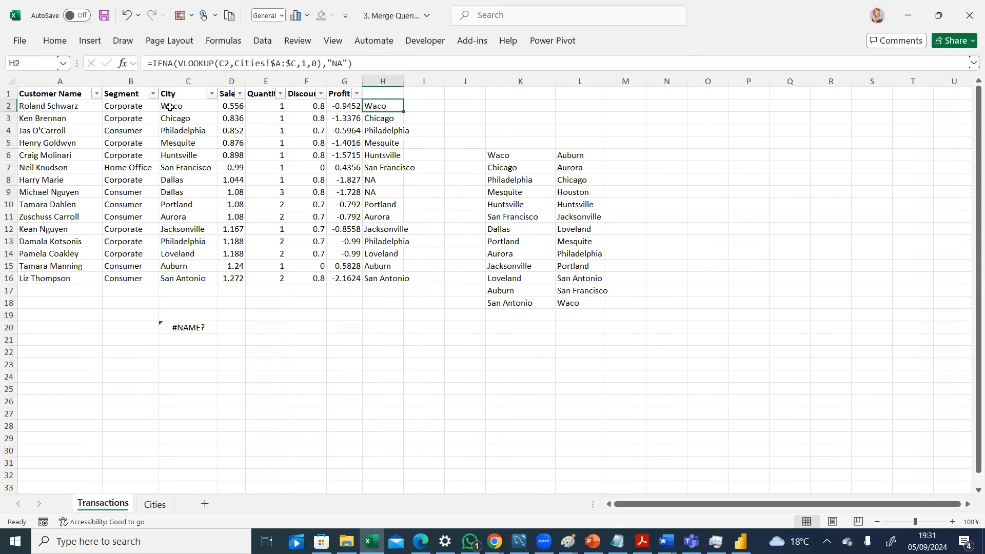
left_click(149, 505)
left_click(99, 506)
left_click(154, 507)
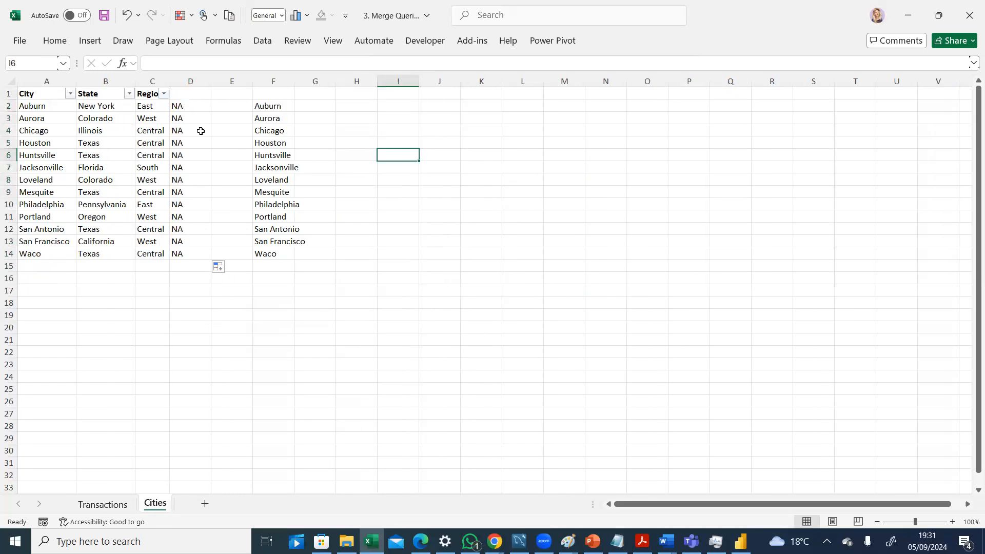
left_click(193, 105)
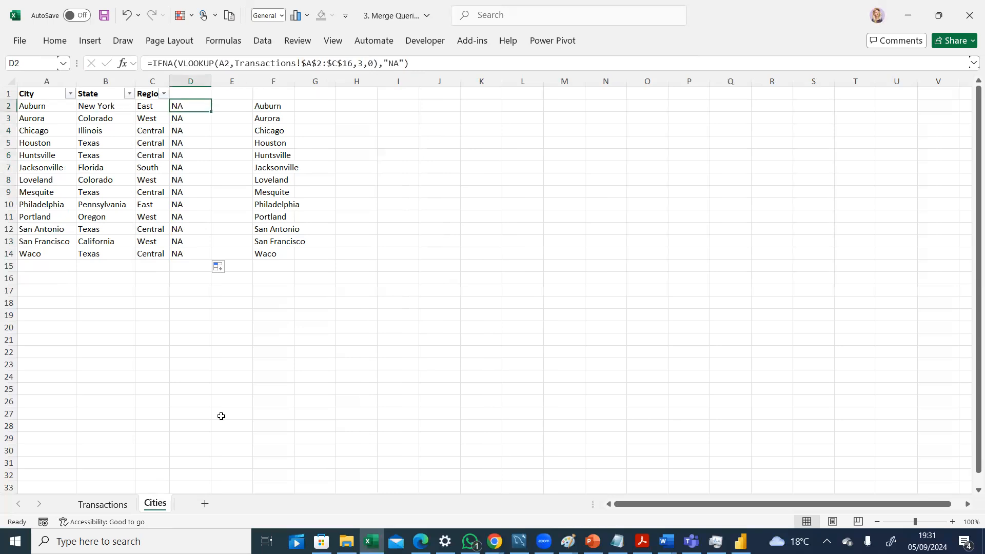
Remove the IFNA wrapper and its "NA" value from the D2 formula on the Cities sheet, accepting the suggested bracket correction
left_click(115, 509)
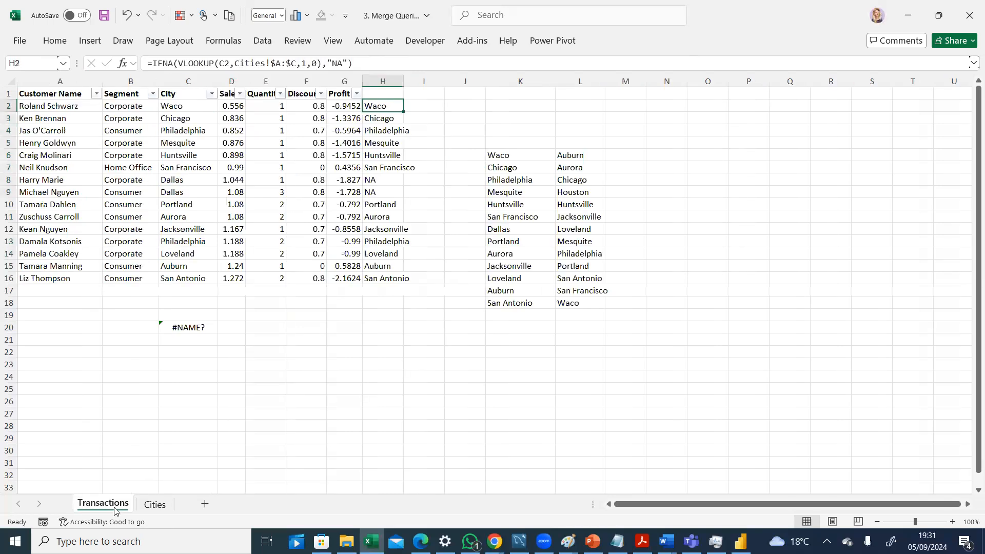
left_click(157, 505)
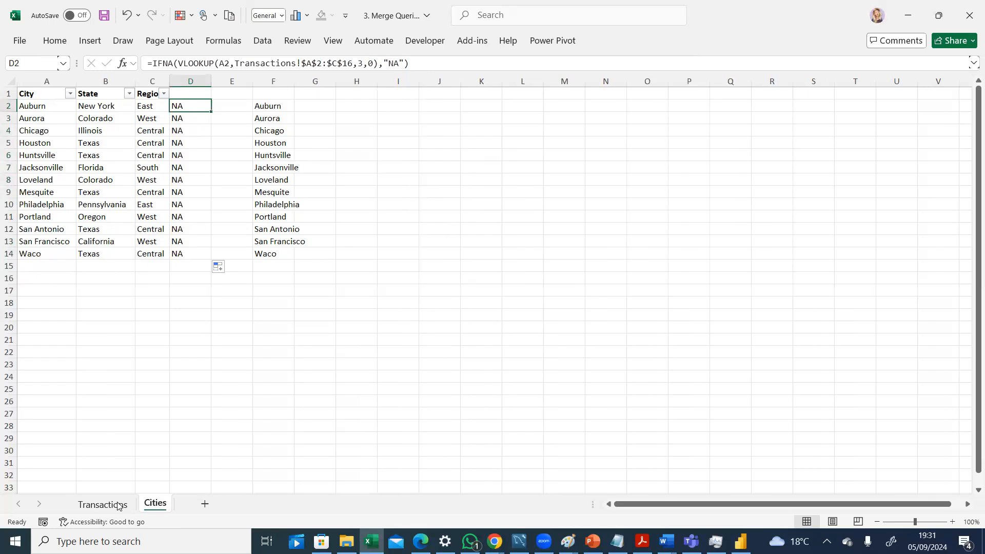
left_click(117, 506)
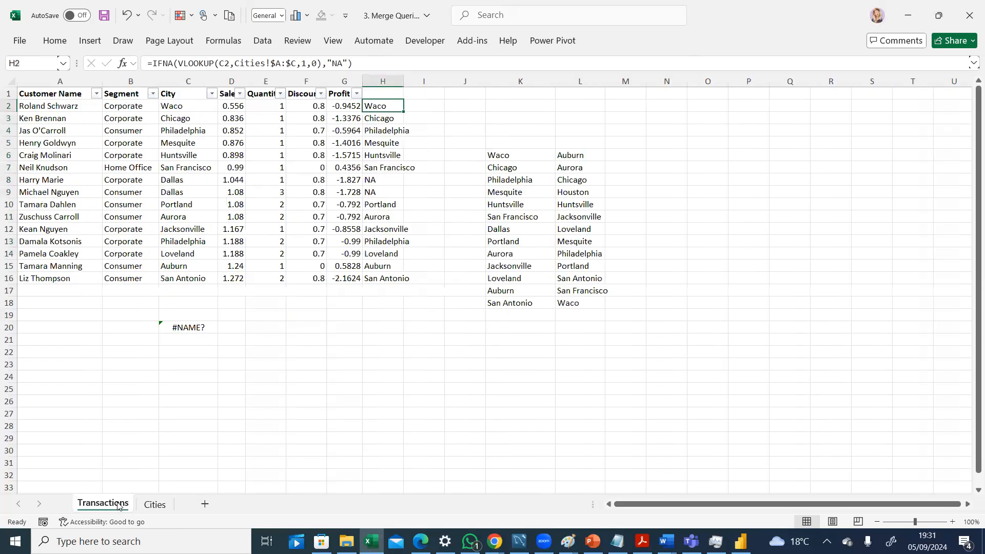
left_click(150, 505)
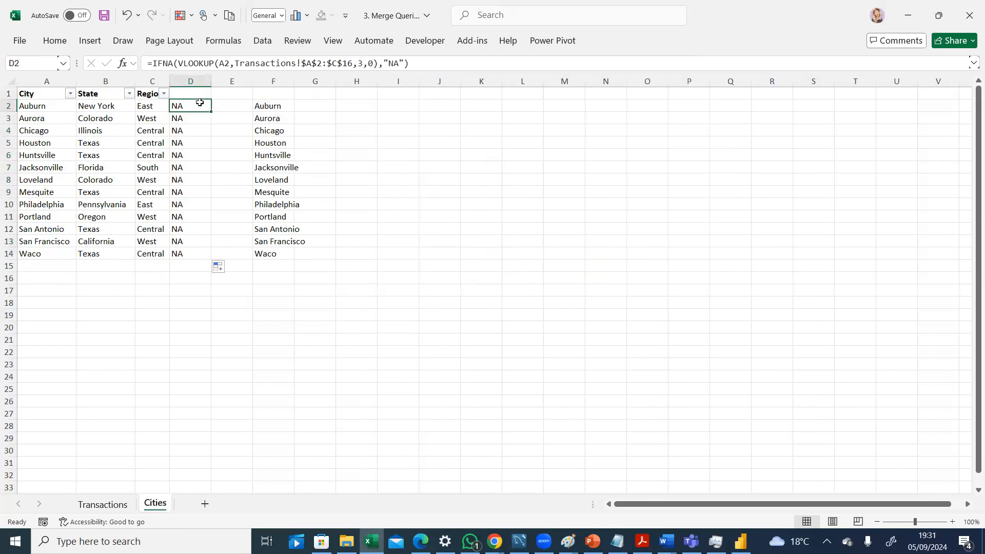
left_click_drag(199, 106, 200, 108)
left_click(416, 63)
key("BackSpace")
key("BackSpace")
key("BackSpace")
key("BackSpace")
key("BackSpace")
key("BackSpace")
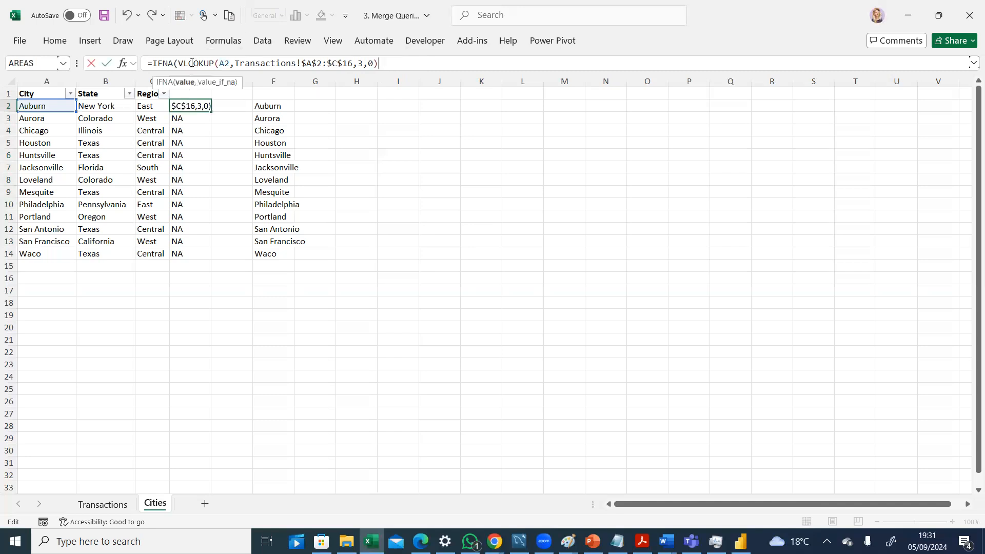
left_click(174, 63)
key("BackSpace")
key("BackSpace")
key("BackSpace")
key("BackSpace")
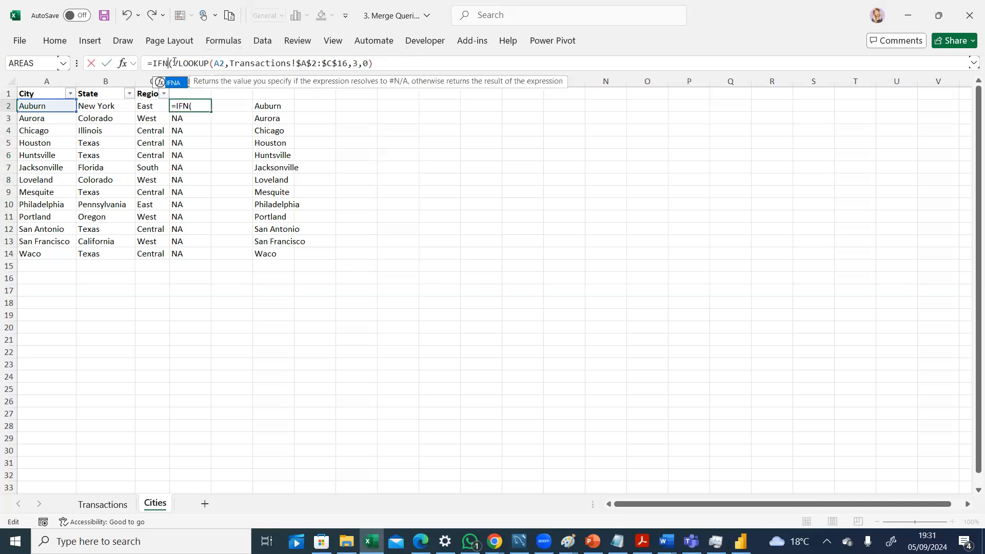
key("Return")
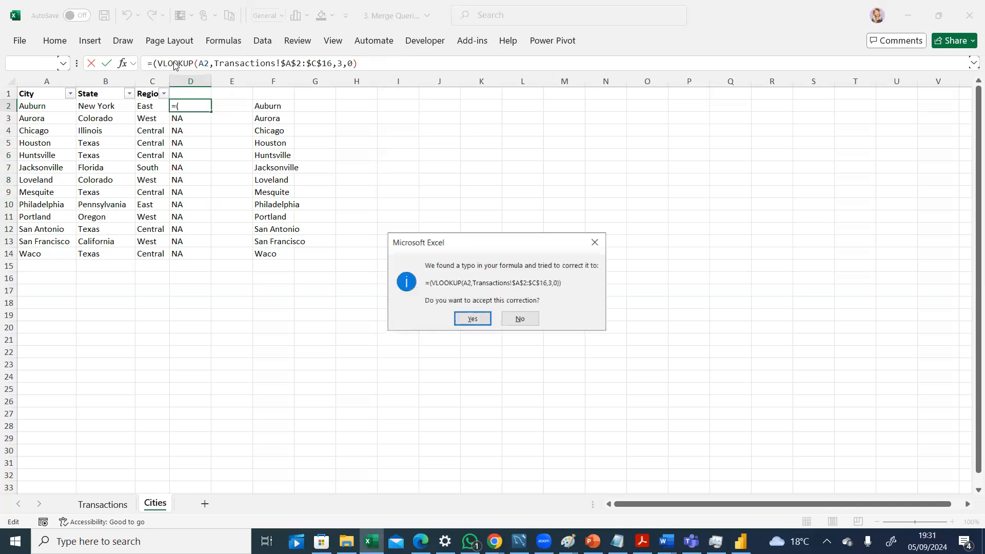
left_click(472, 319)
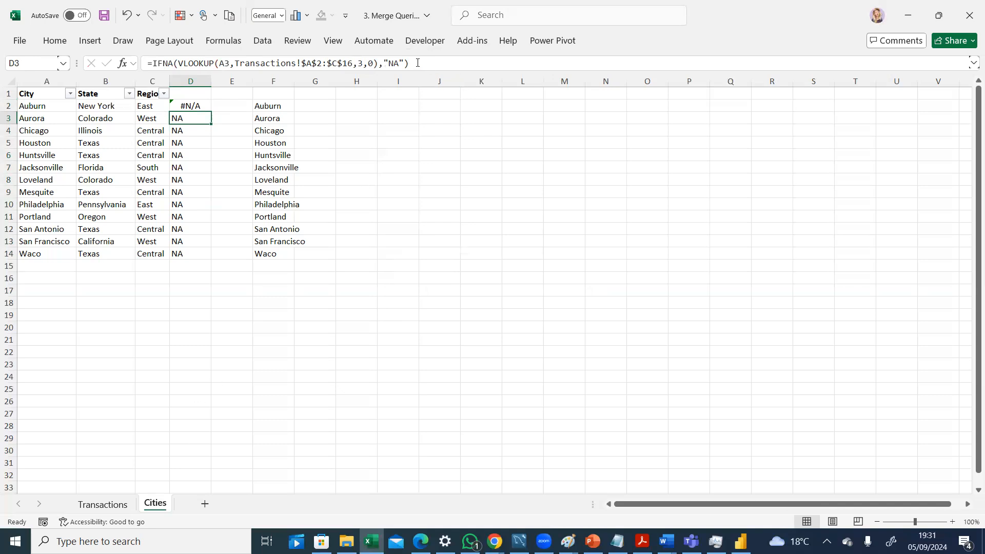
Copy the D2 lookup formula without IFNA down to D14
left_click(190, 106)
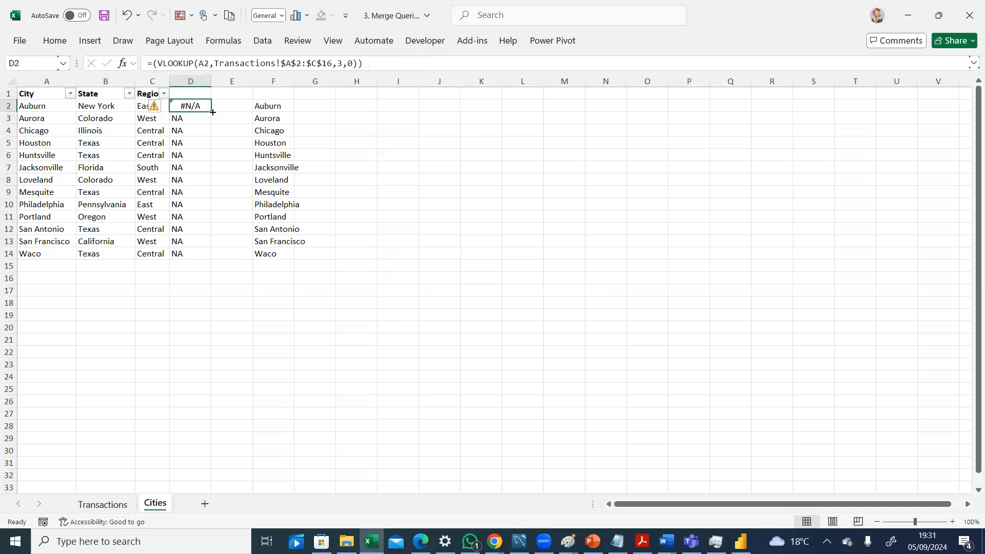
left_click_drag(211, 111, 213, 263)
left_click(198, 310)
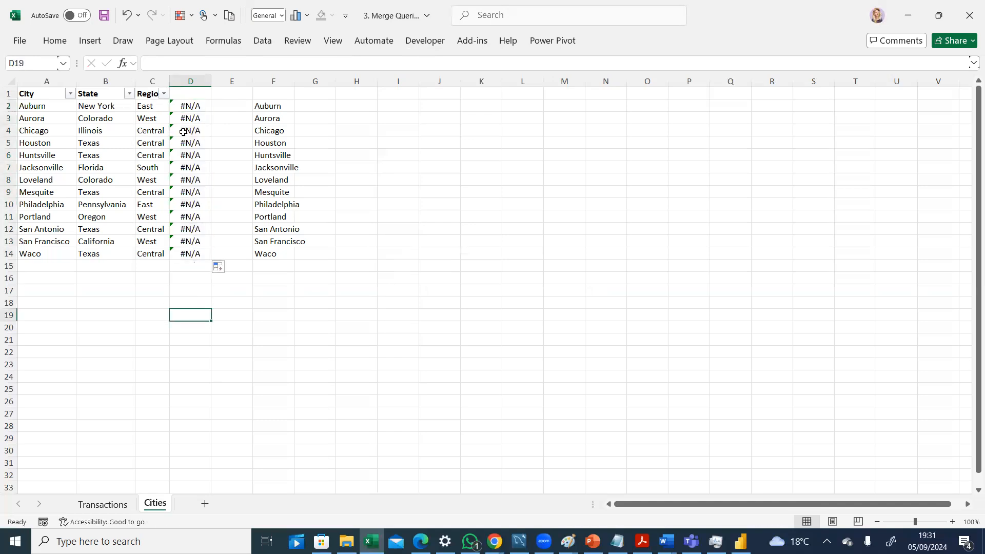
Remove the redundant outer parentheses so D2 holds =VLOOKUP(A2,Transactions!$A$2:$C$16,3,0)
left_click(191, 107)
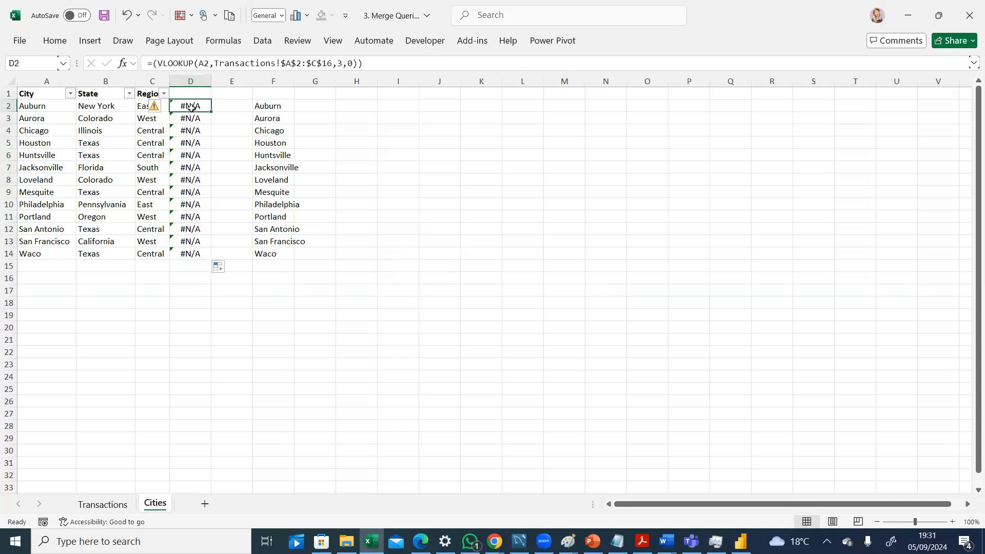
left_click(364, 63)
key("BackSpace")
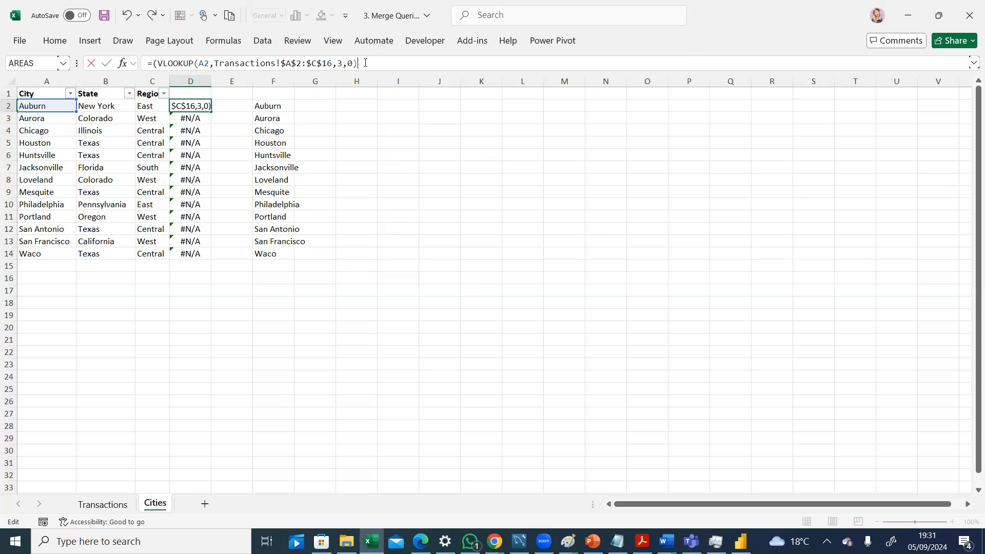
left_click(160, 63)
key("BackSpace")
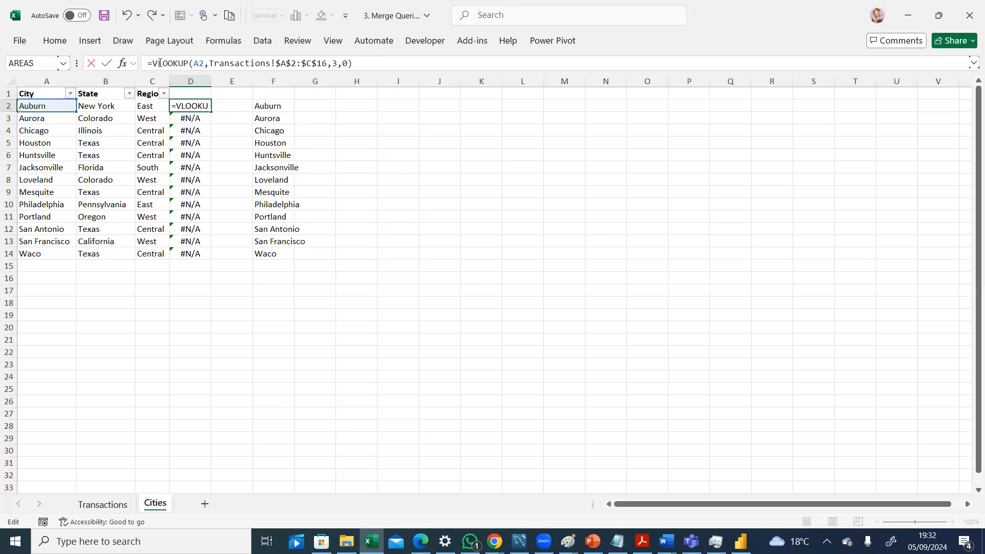
left_click(365, 63)
key("Return")
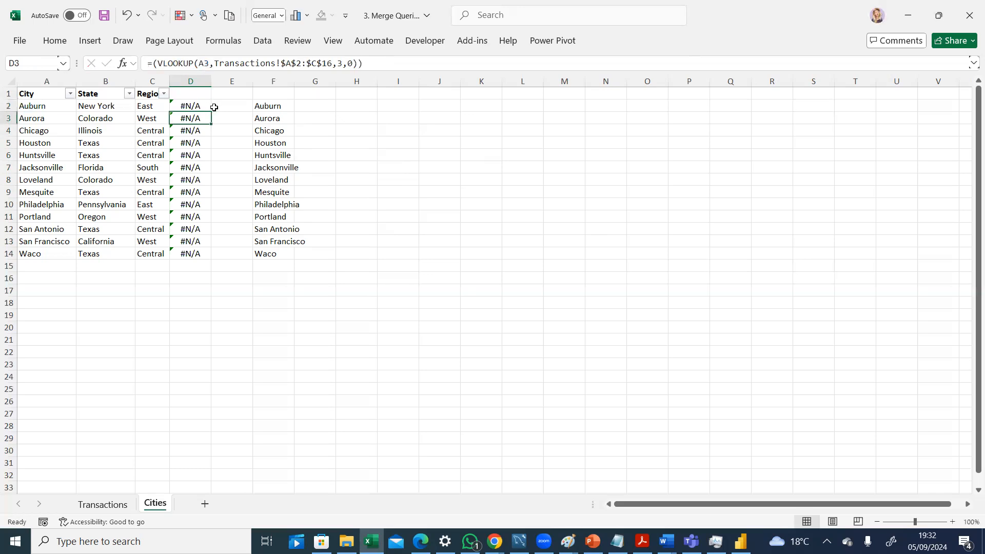
Copy the plain VLOOKUP formula from D2 down to D14
left_click(194, 105)
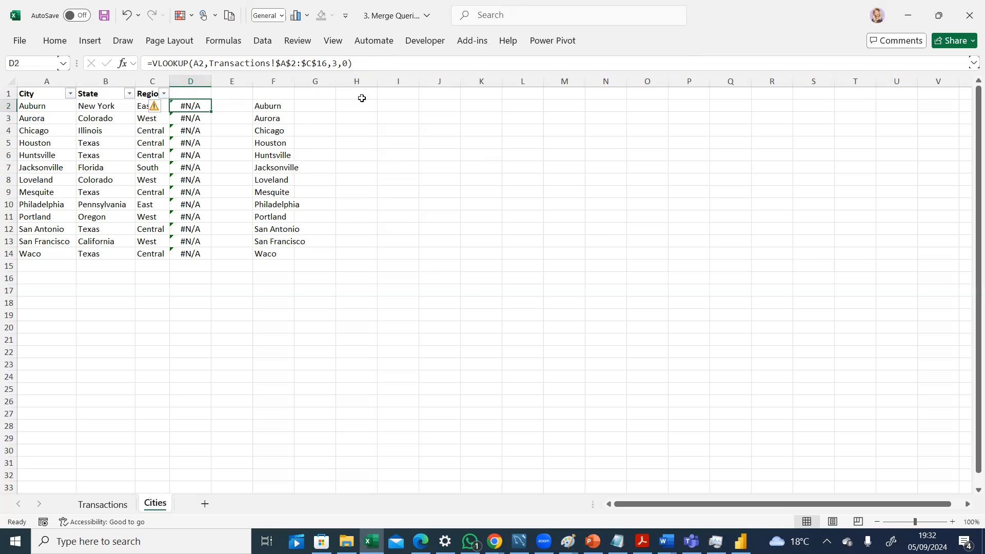
left_click_drag(210, 111, 210, 259)
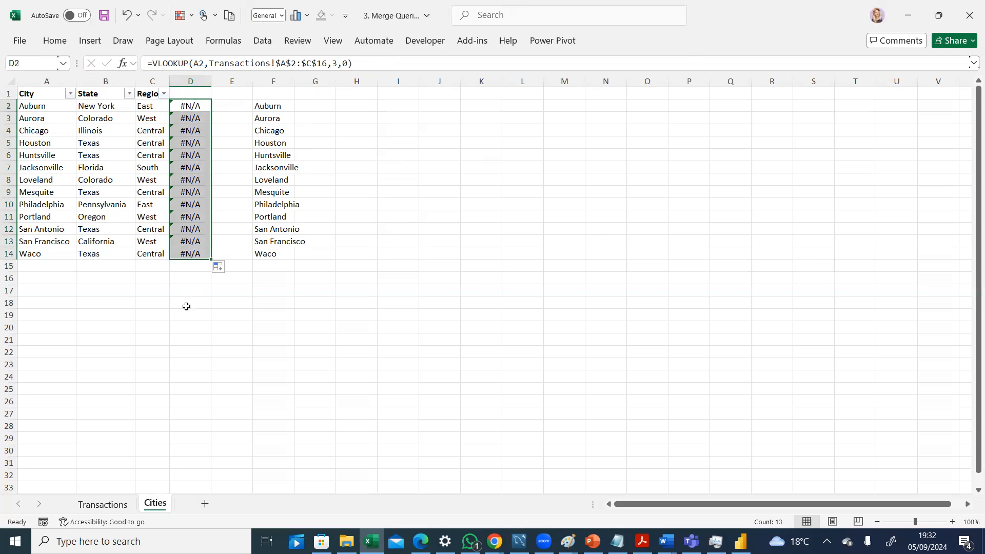
left_click(187, 306)
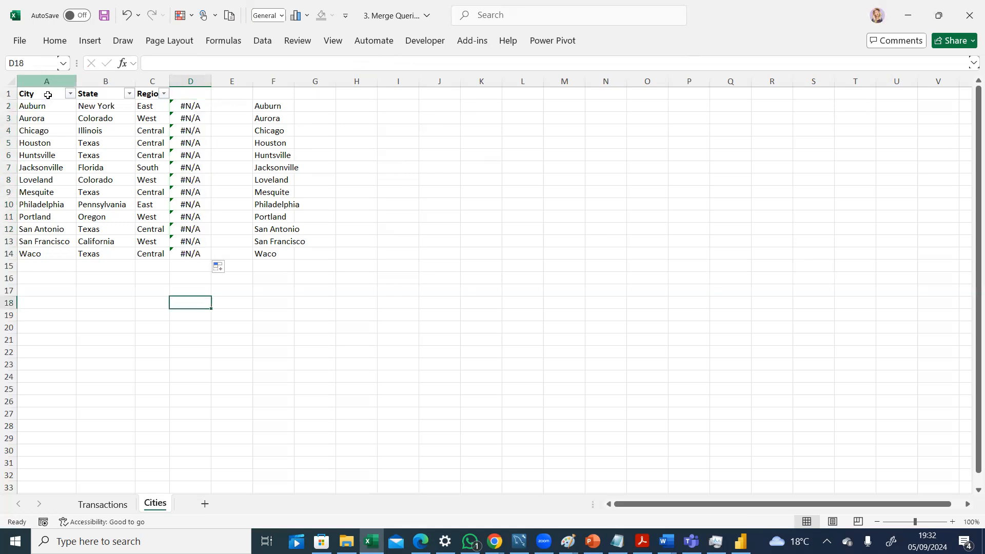
Check the D2 VLOOKUP's lookup value, table range and column index against the City column's position on the Transactions sheet
left_click(177, 109)
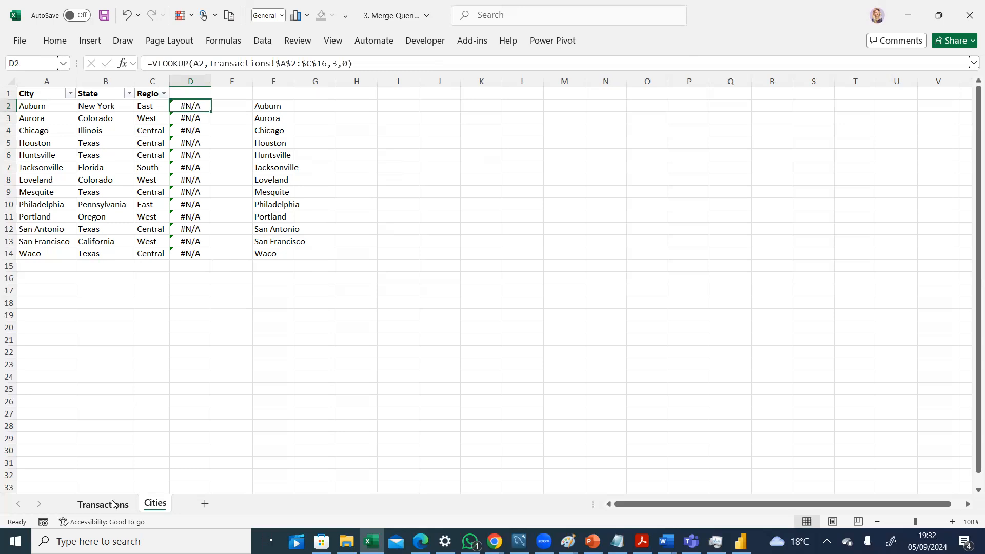
key("ctrl+Page_Up")
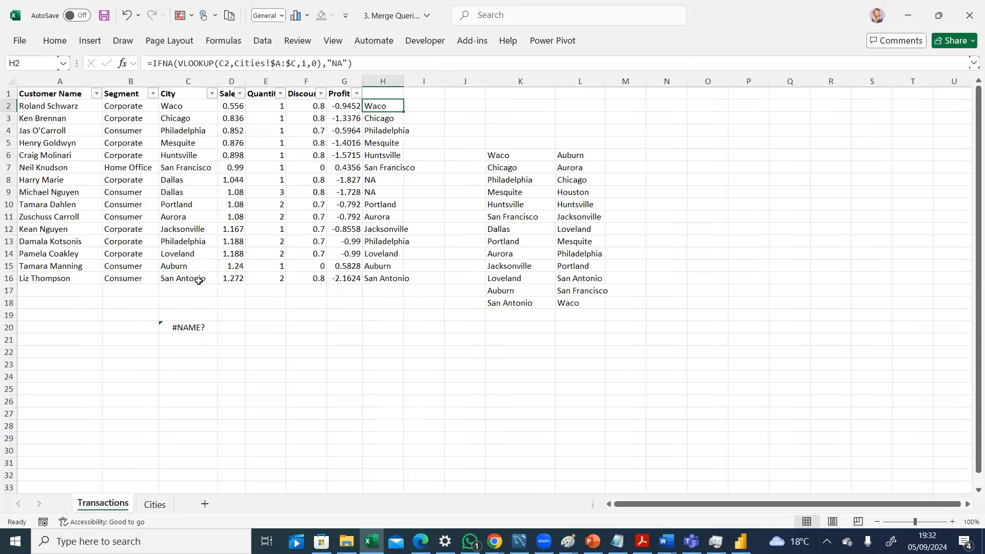
left_click(155, 505)
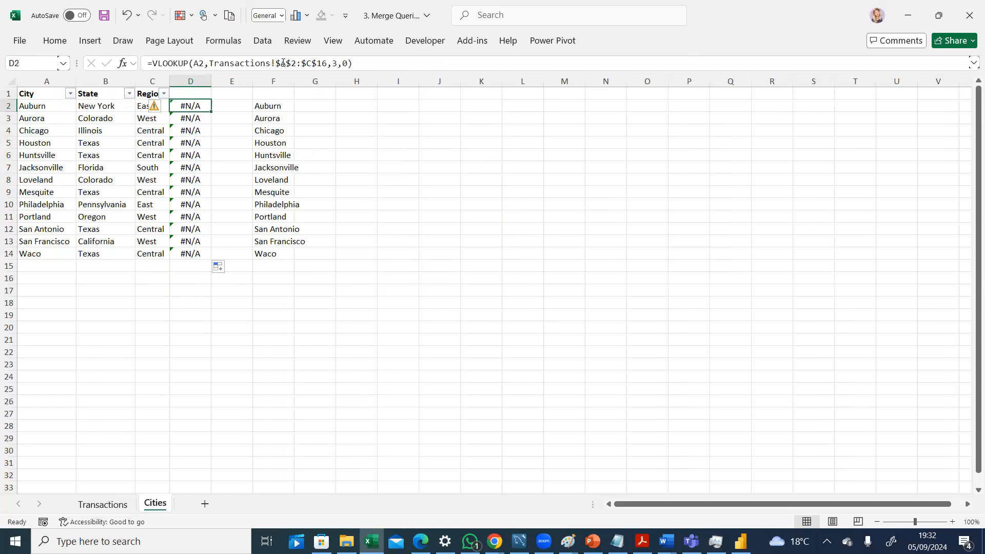
left_click(100, 505)
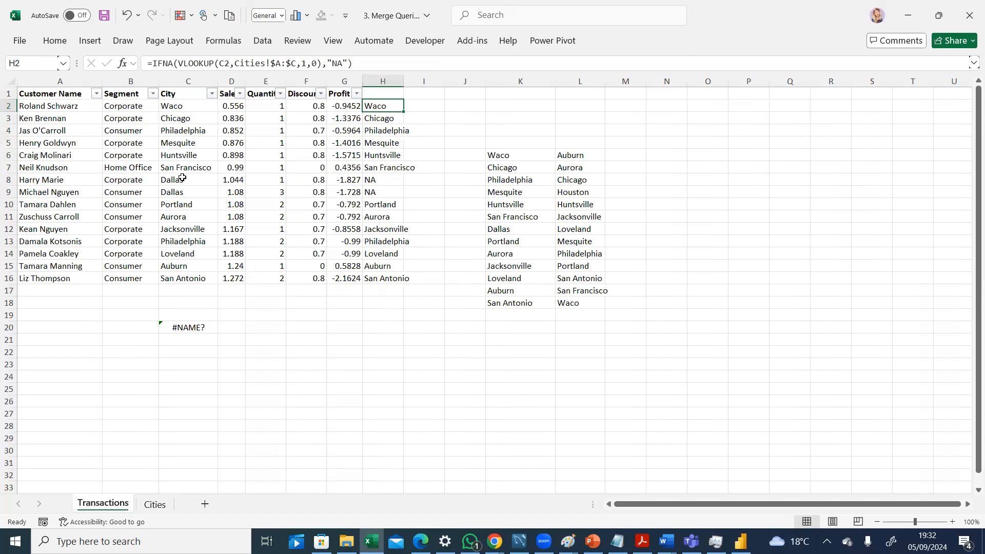
left_click(156, 507)
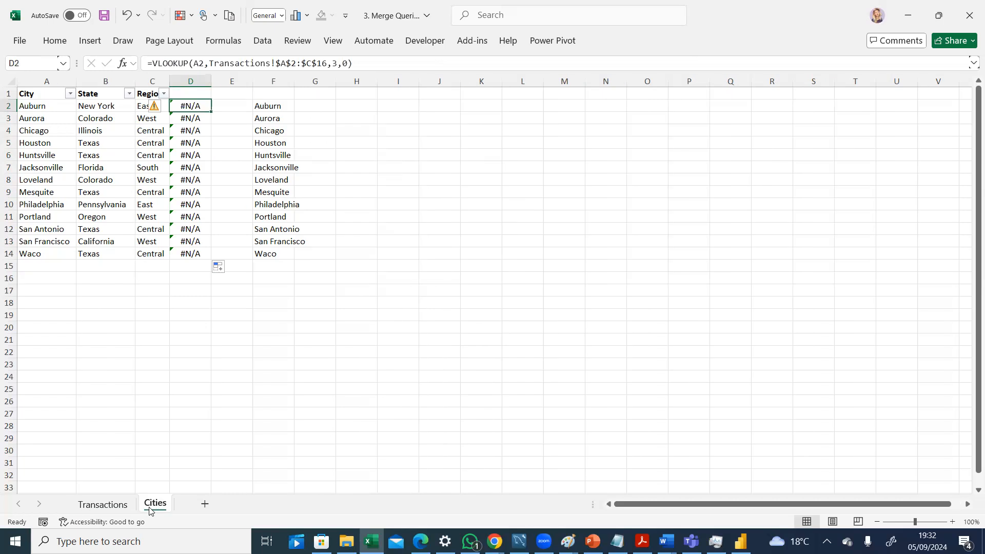
left_click(355, 61)
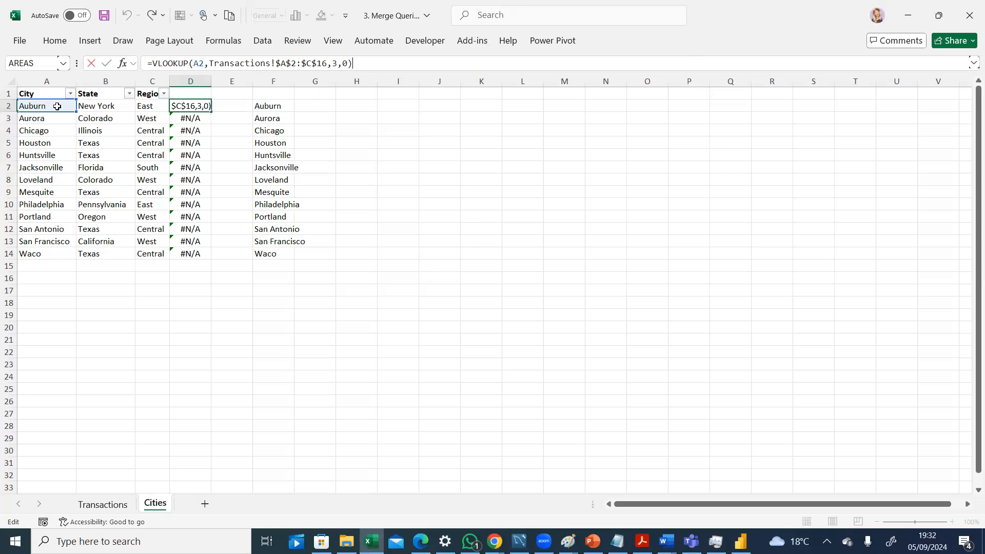
key("Escape")
left_click(110, 508)
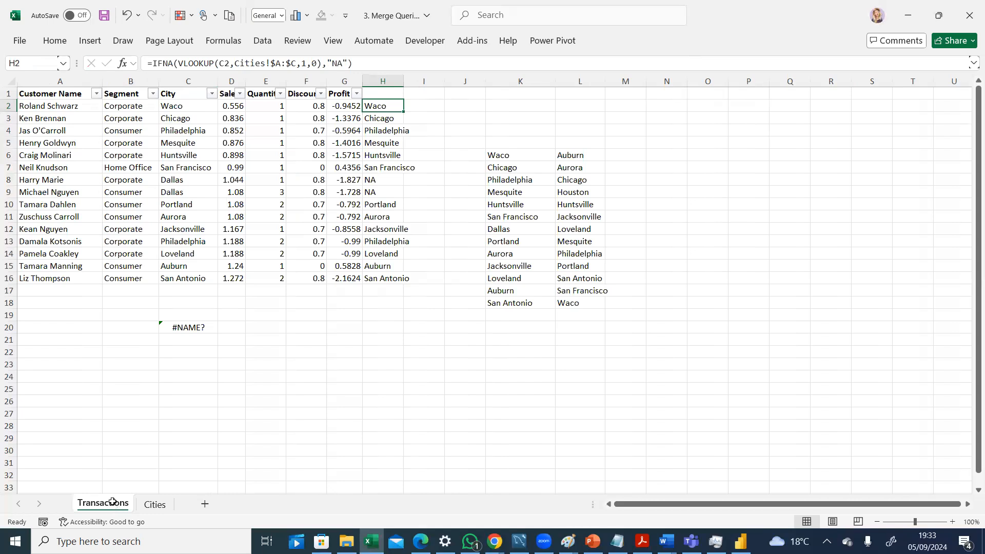
left_click(149, 508)
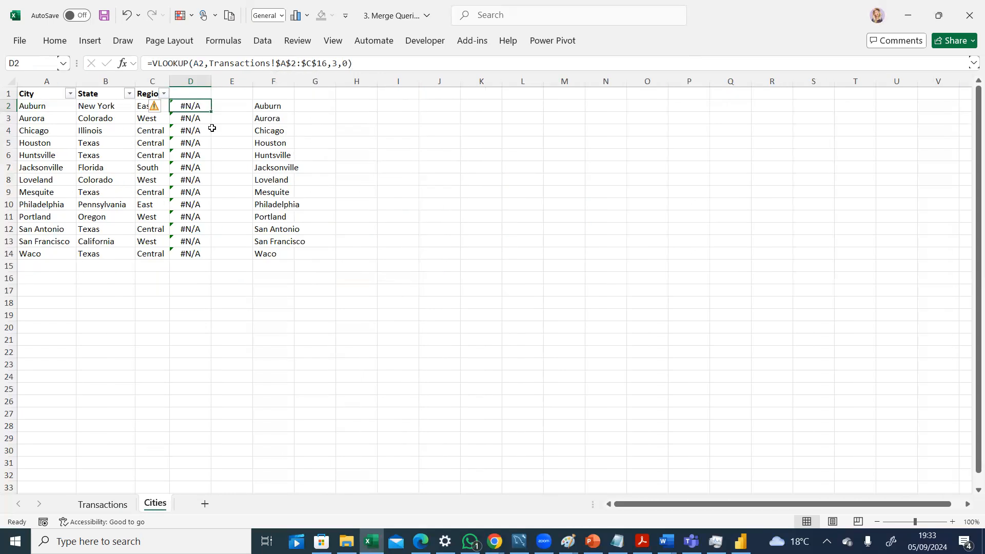
Clear D2:D14 on the Cities sheet and begin an XLOOKUP formula in D2 with A2 as the lookup value, referencing the Transactions sheet
left_click_drag(201, 105, 206, 254)
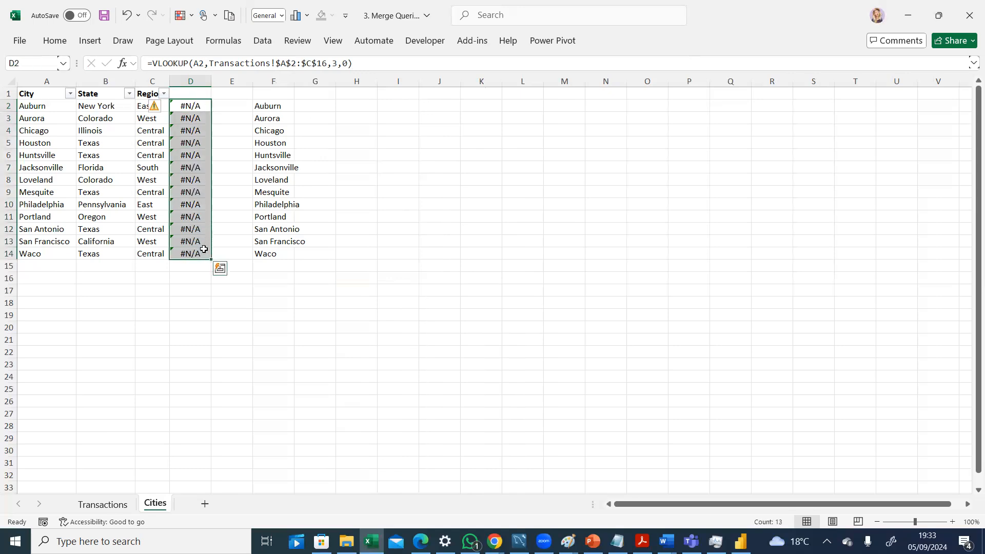
key("Delete")
left_click(184, 103)
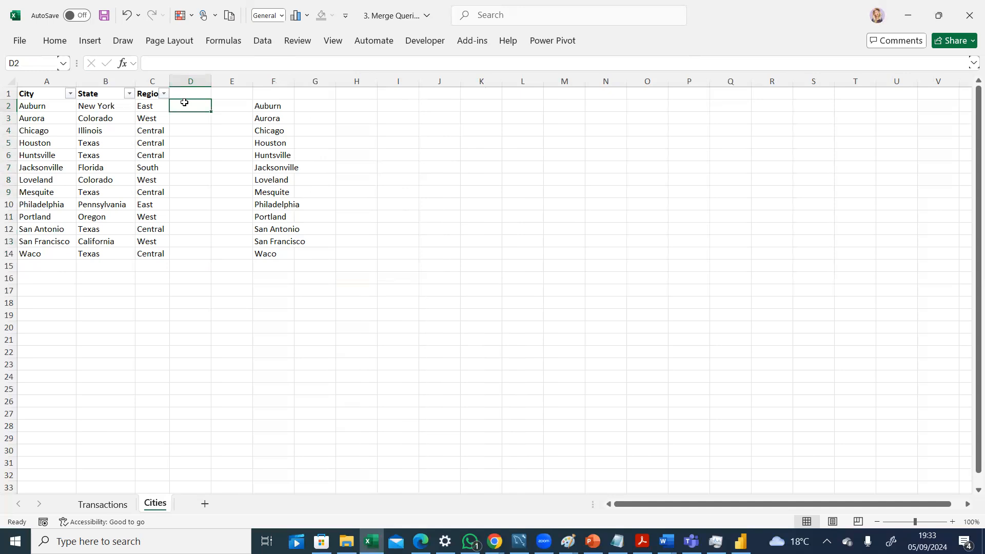
type("=xl")
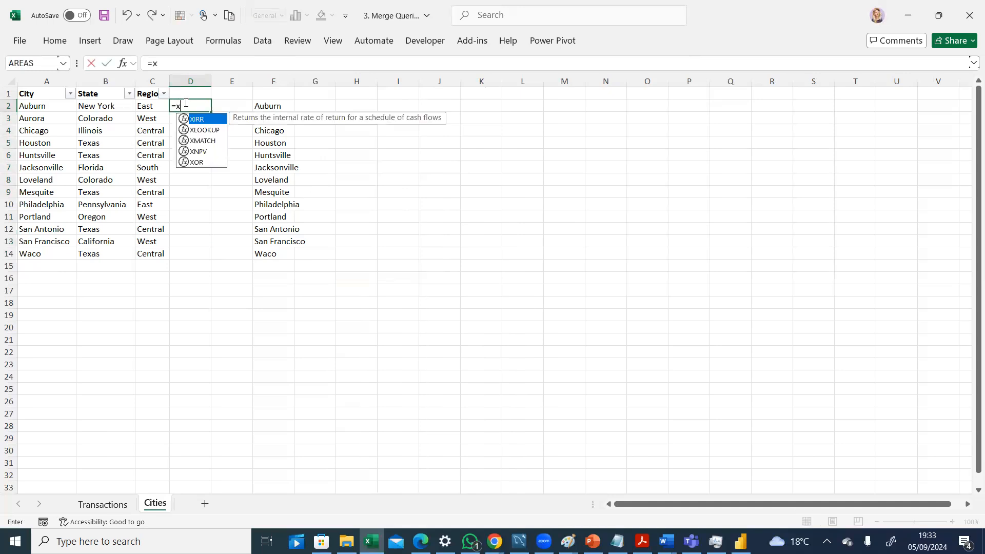
key("Tab")
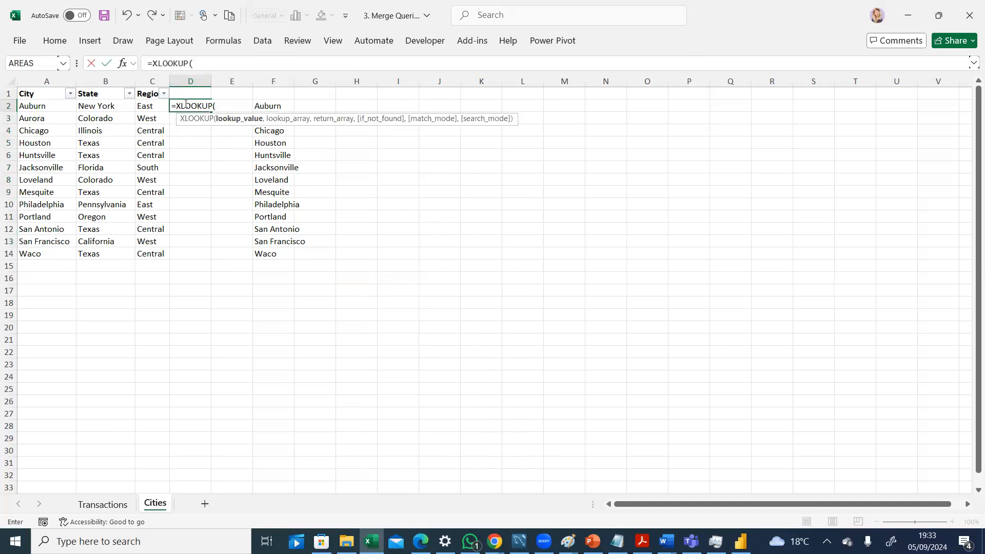
left_click(42, 106)
type(",Transactions!")
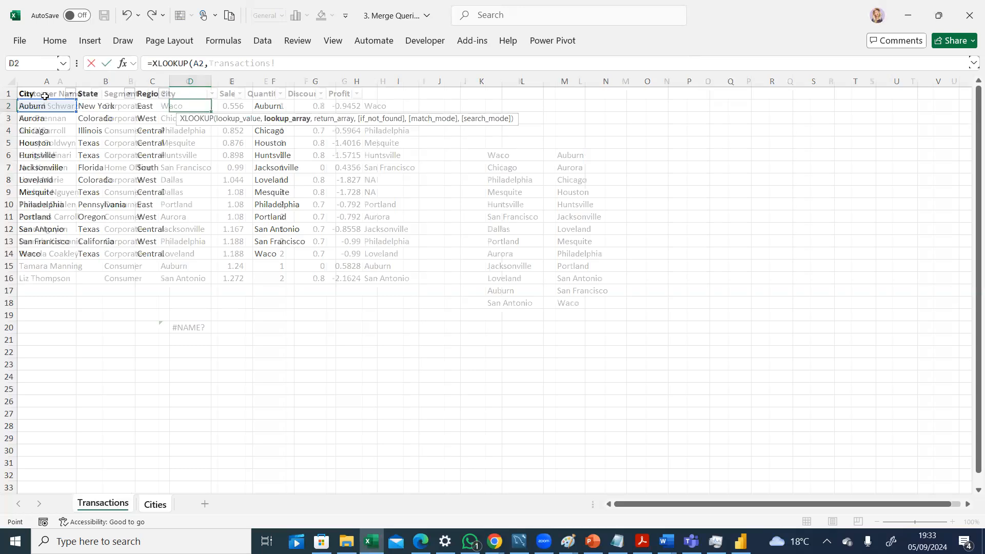
left_click_drag(45, 96, 170, 270)
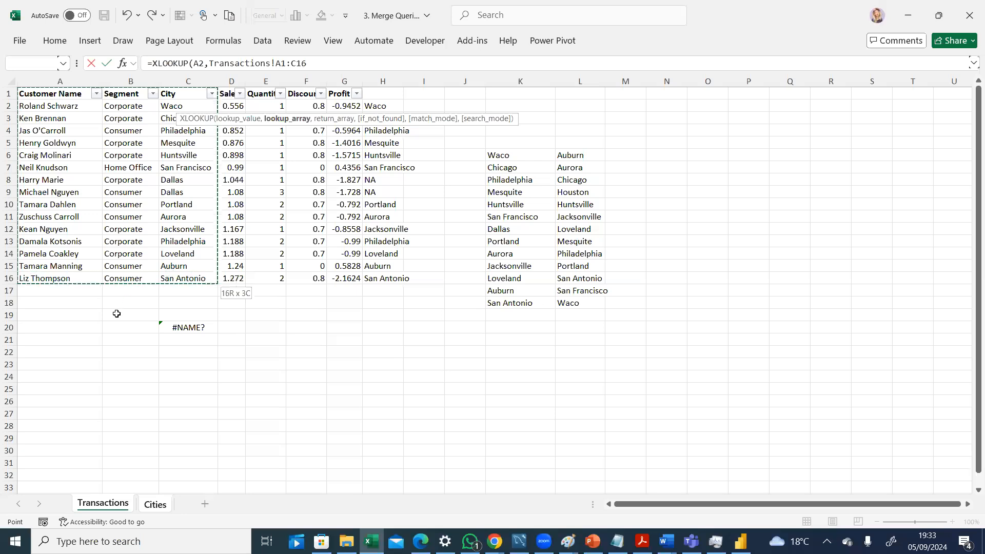
left_click(148, 507)
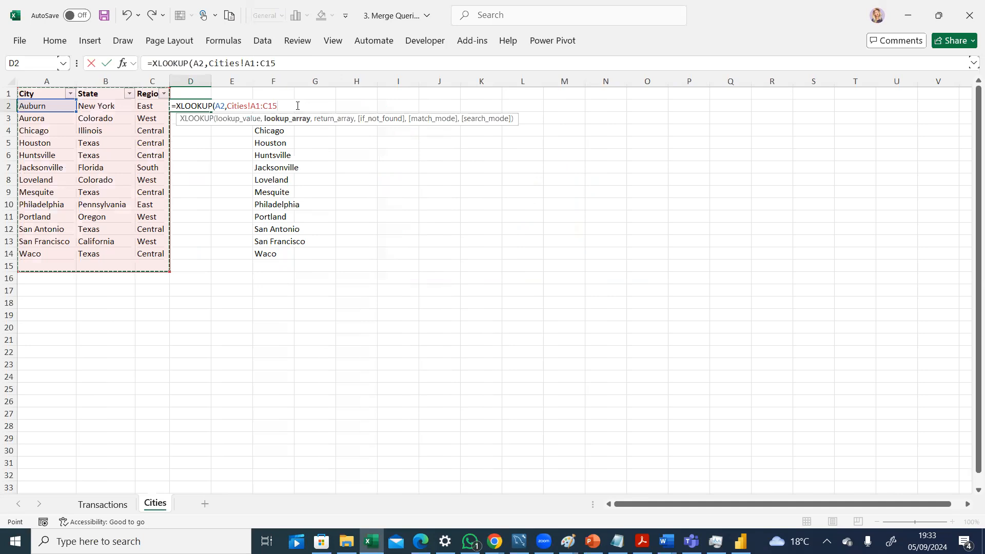
key("BackSpace")
key("BackSpace")
key("BackSpace")
key("BackSpace")
key("BackSpace")
key("BackSpace")
key("BackSpace")
key("BackSpace")
key("BackSpace")
key("BackSpace")
key("BackSpace")
key("BackSpace")
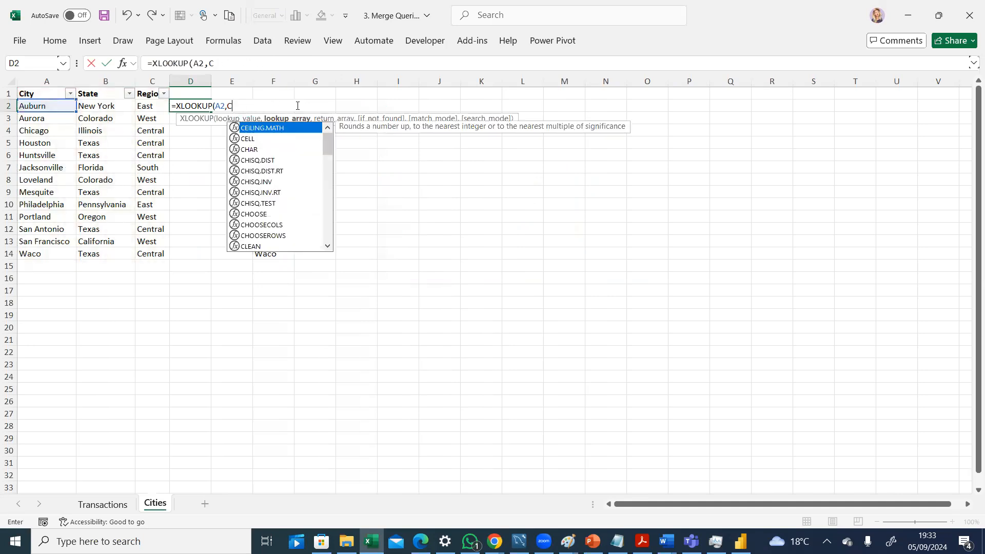
key("BackSpace")
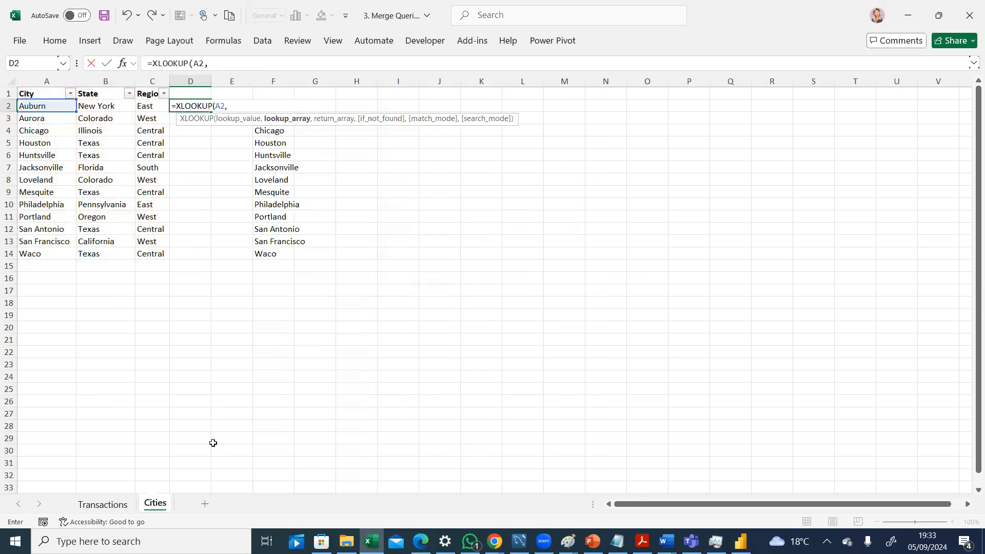
Set the XLOOKUP's lookup array to the Transactions City column as the absolute range Transactions!$C$2:$C$17
left_click(105, 505)
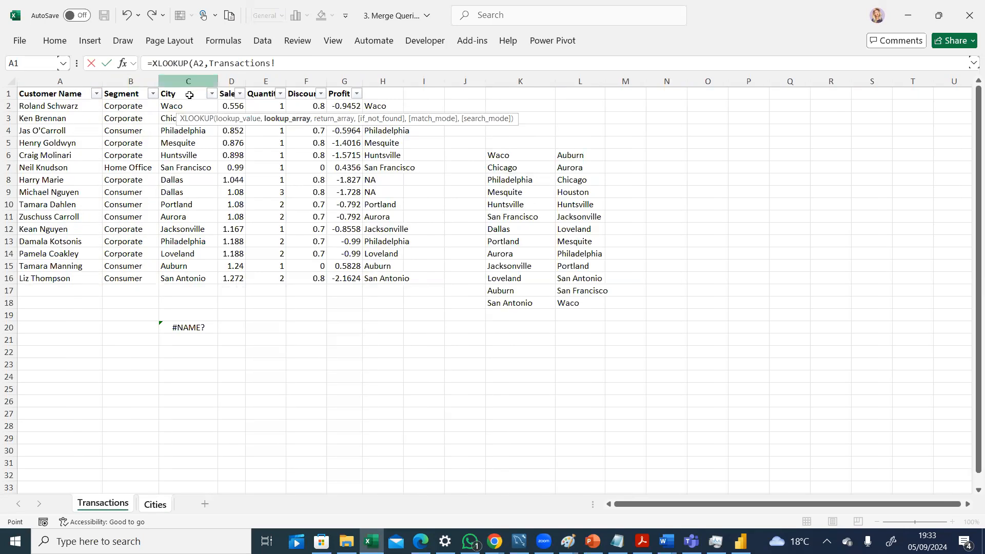
left_click_drag(190, 99, 187, 277)
left_click_drag(194, 108, 197, 291)
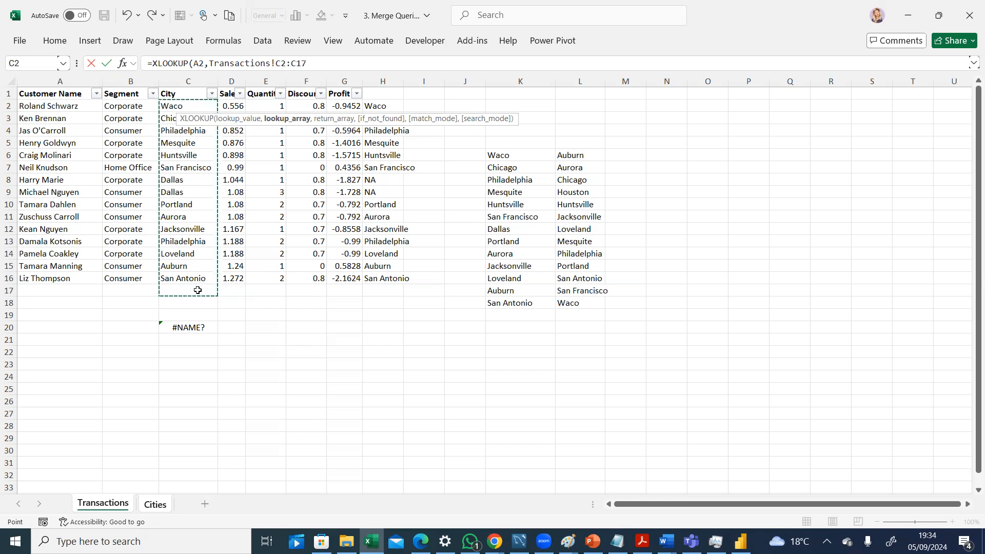
key("F4")
type(",")
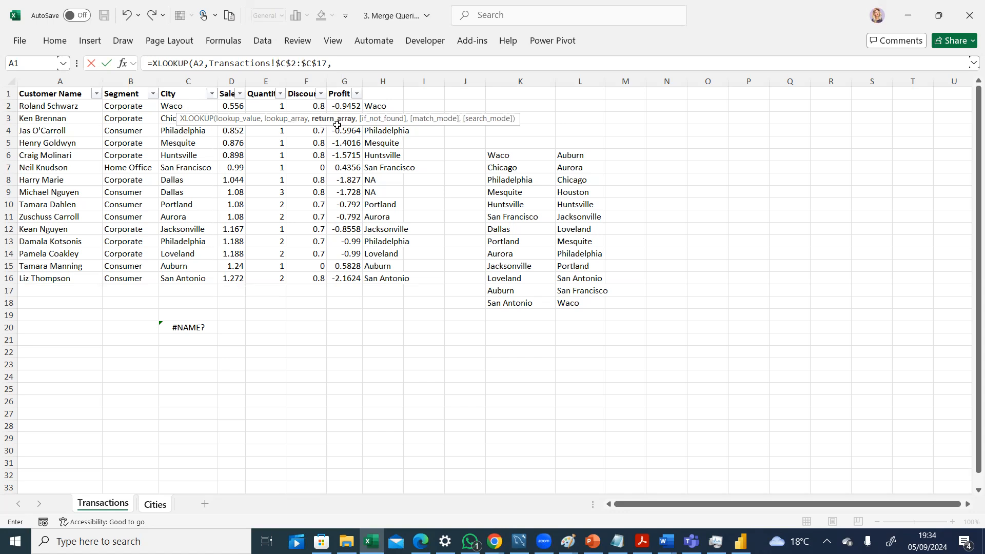
Complete the XLOOKUP with return array Transactions!C2:C16, "na" if not found, match mode 0 and search mode 1
left_click_drag(181, 104, 183, 278)
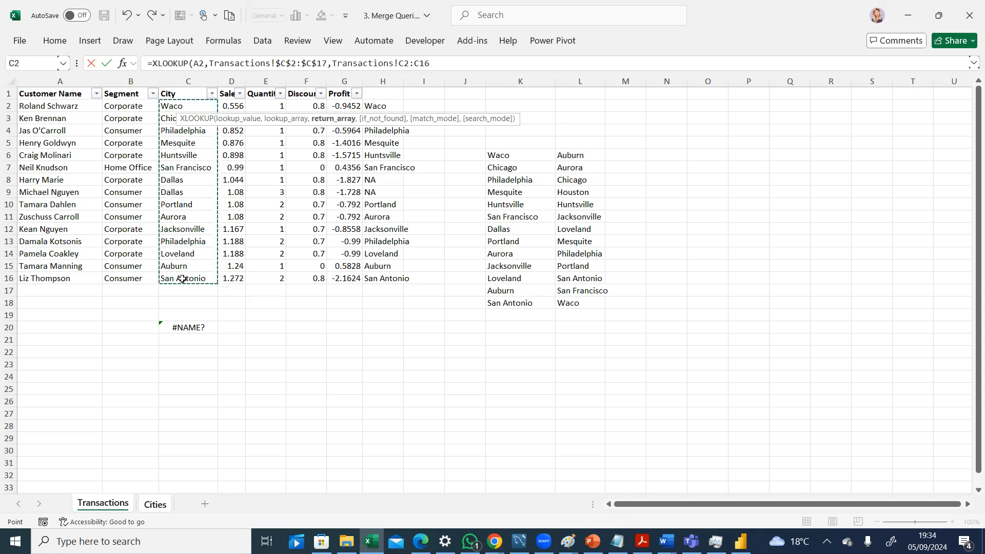
type(",\"na")
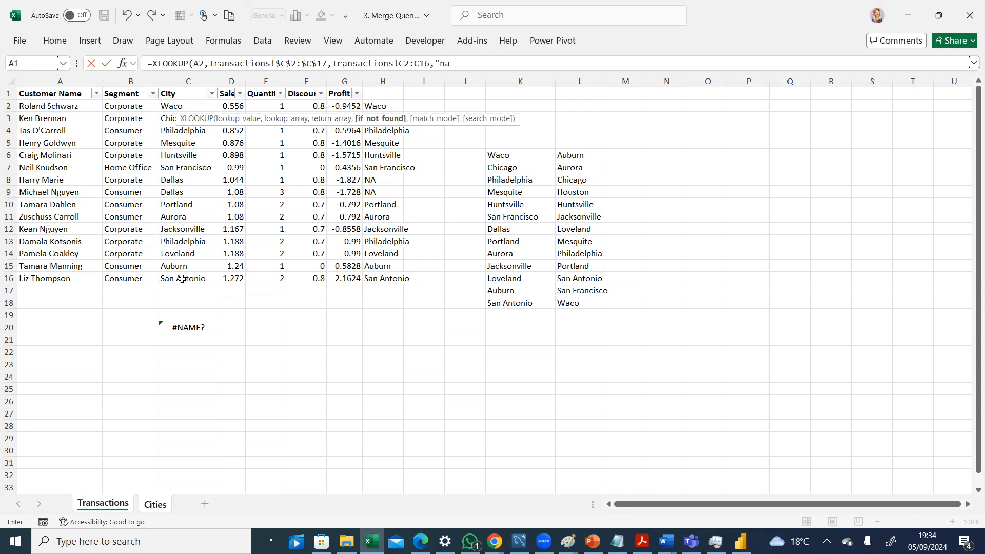
type("\",")
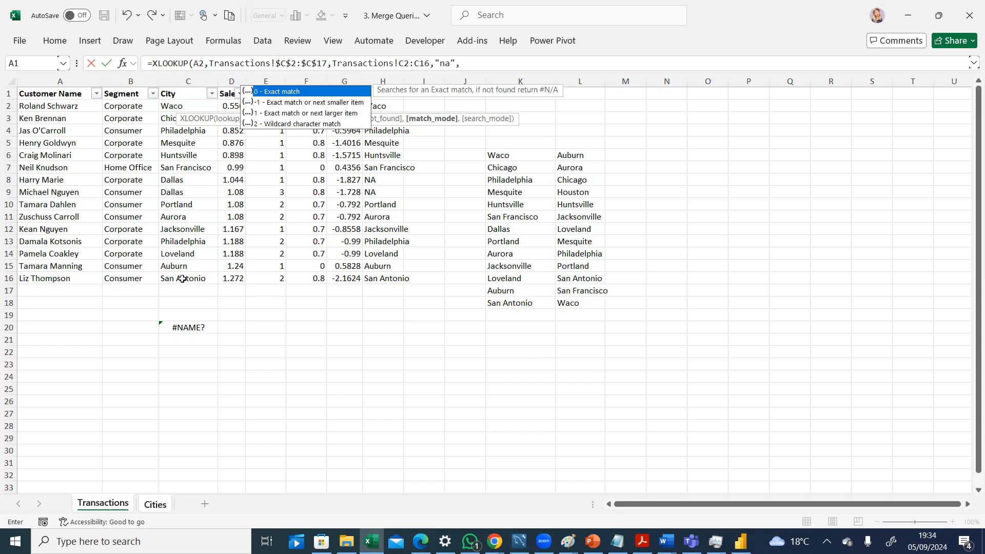
type("0,")
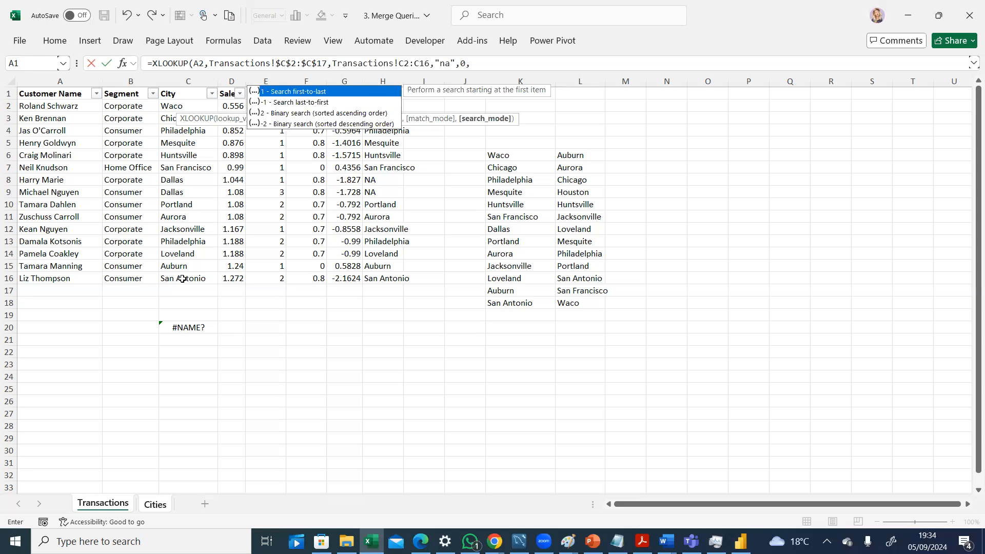
type("1)")
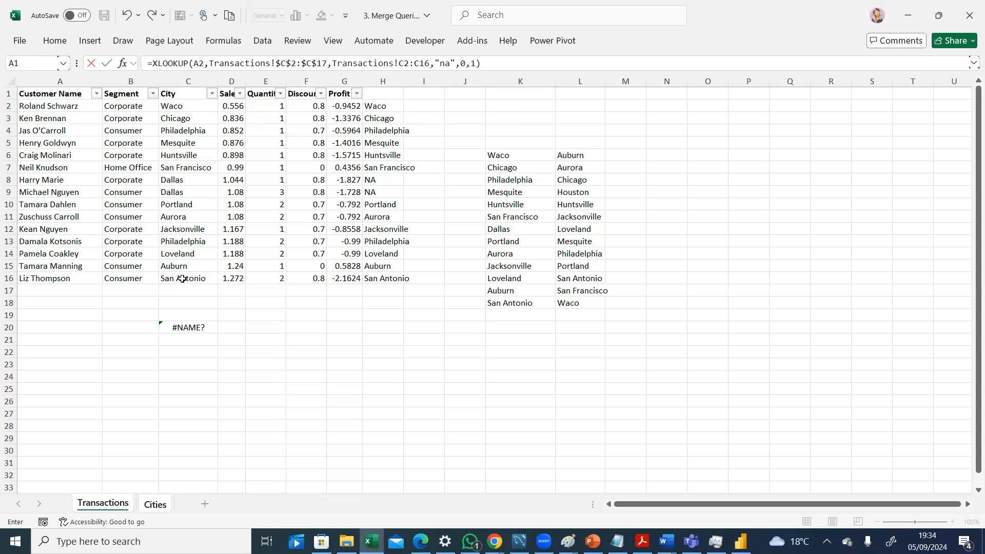
key("Return")
Copy the XLOOKUP formula from D2 down to D14 on the Cities sheet
left_click(194, 107)
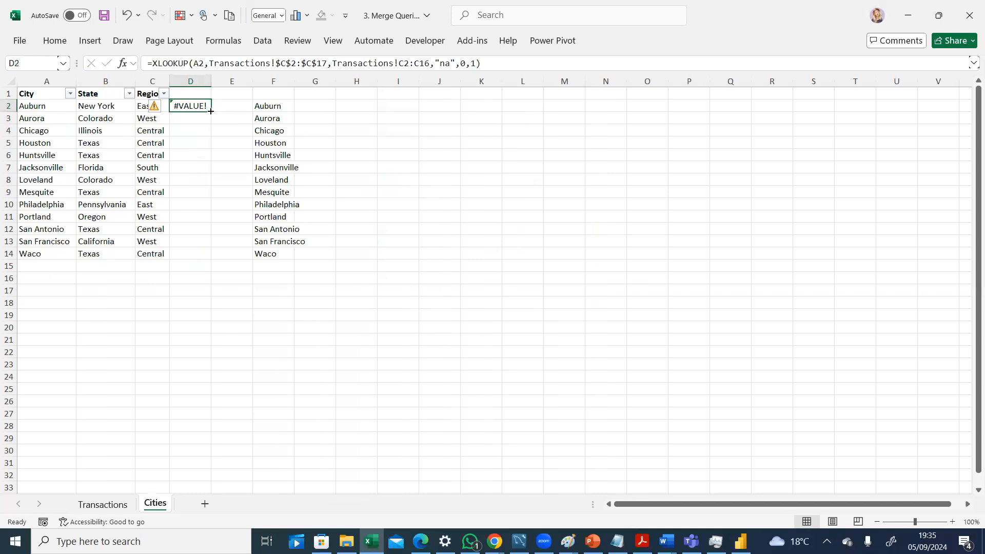
left_click_drag(210, 113, 210, 259)
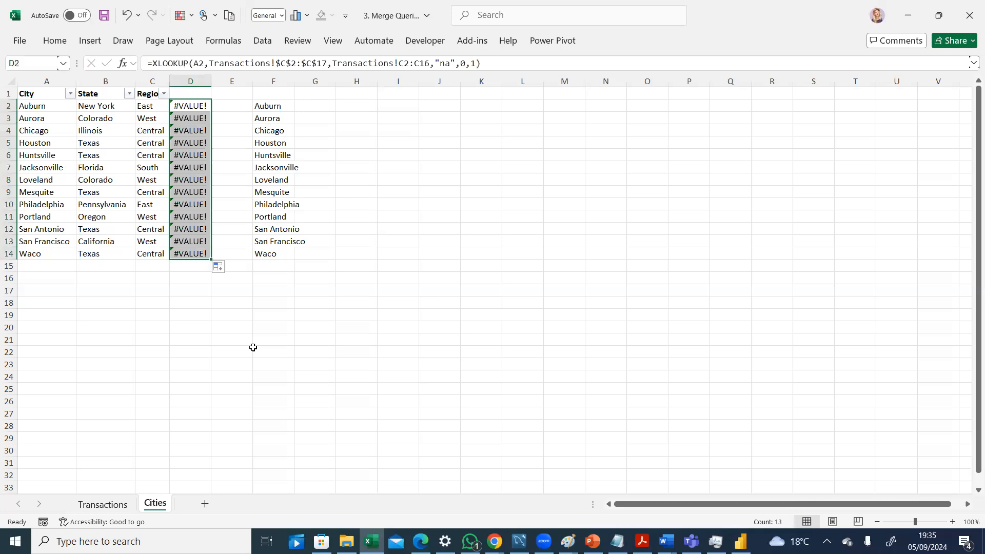
Review the Transactions sheet's City data and read the help on the error in the XLOOKUP cells of the Cities sheet
left_click(104, 504)
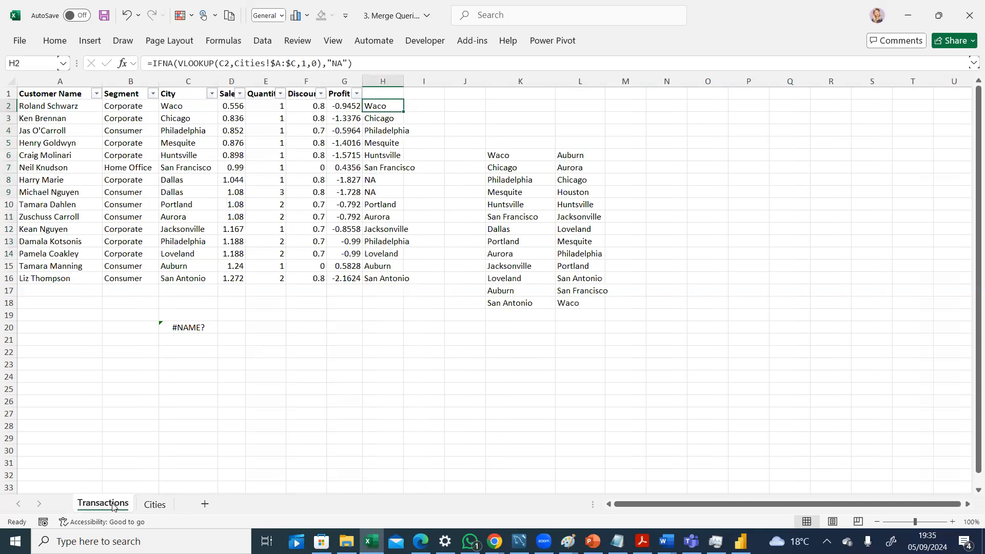
left_click(159, 504)
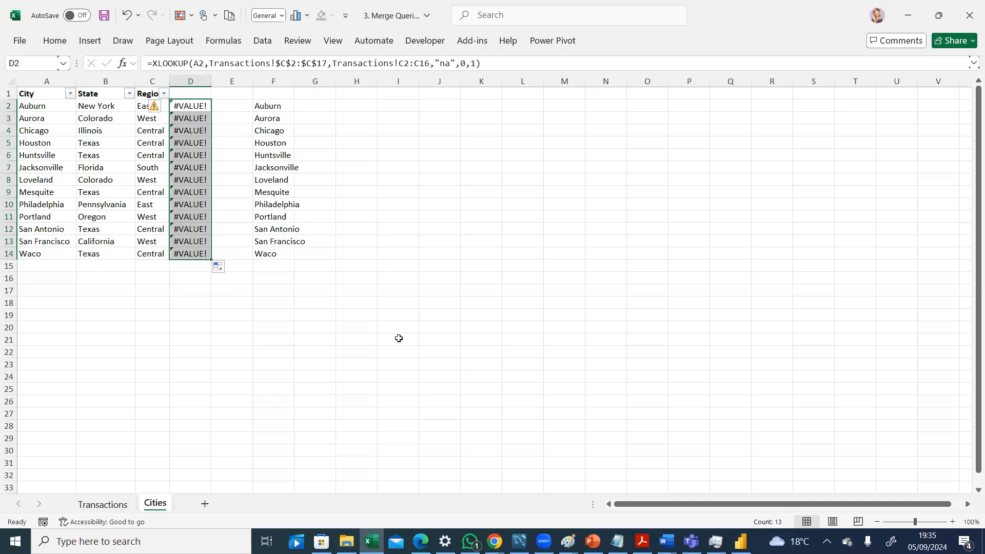
left_click(164, 107)
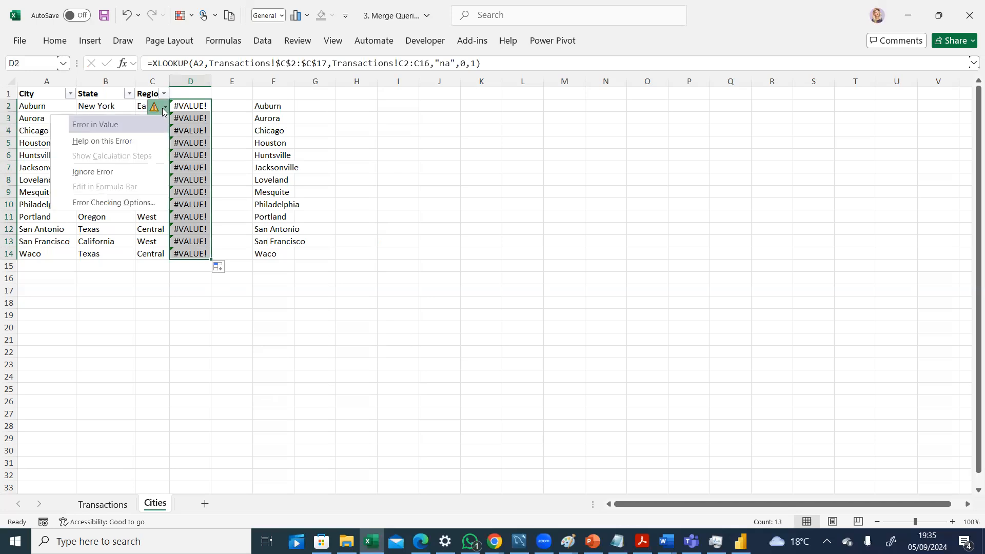
left_click(133, 142)
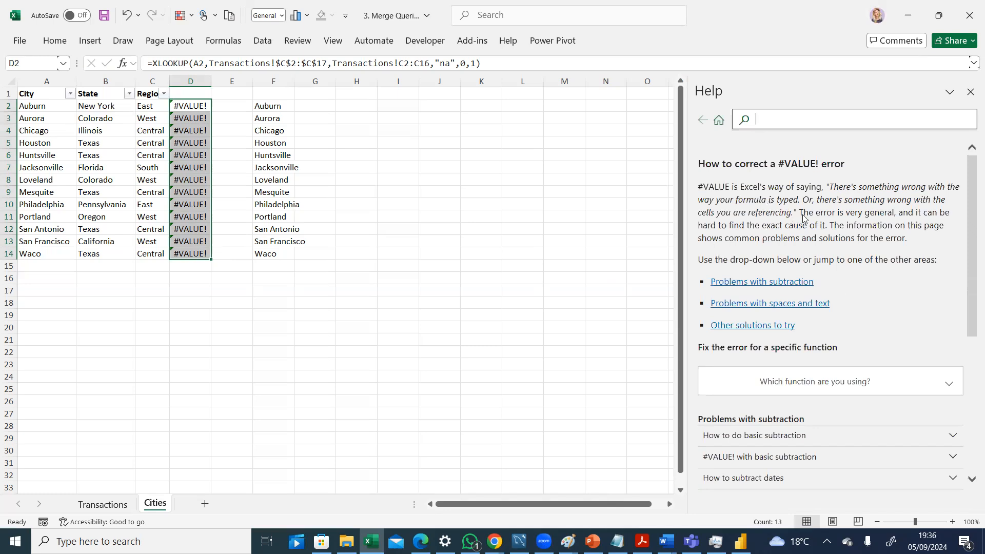
left_click(970, 243)
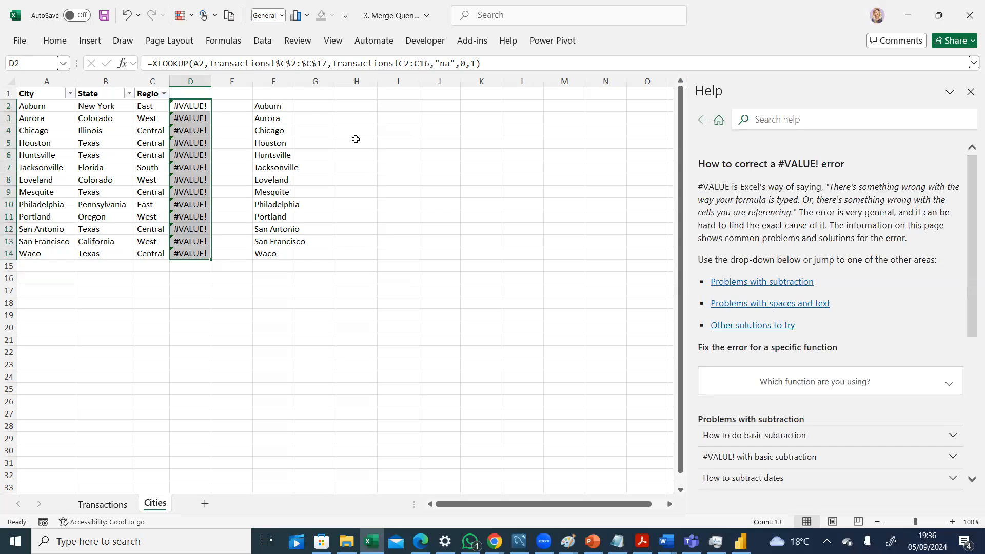
left_click(360, 108)
key("Left")
key("Left")
key("Left")
key("Left")
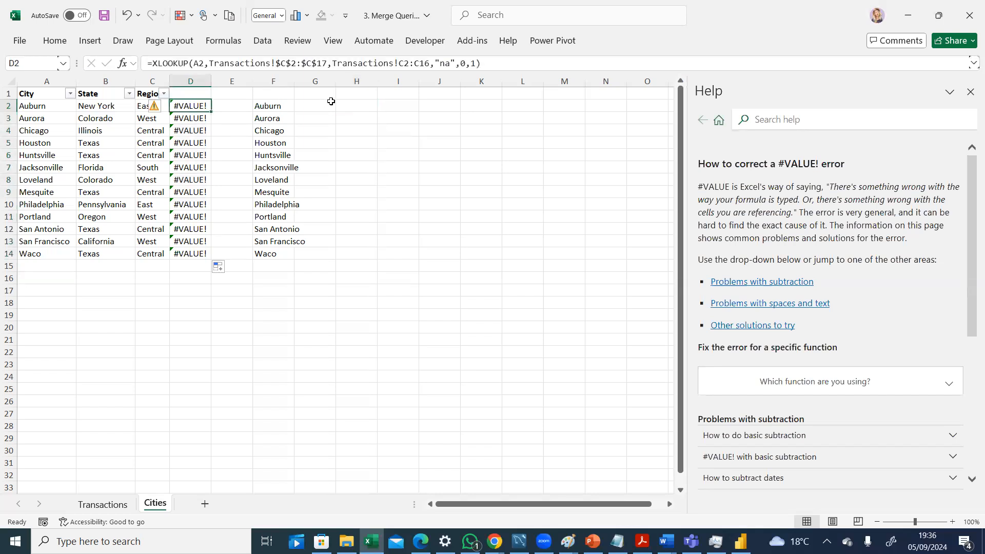
left_click(353, 104)
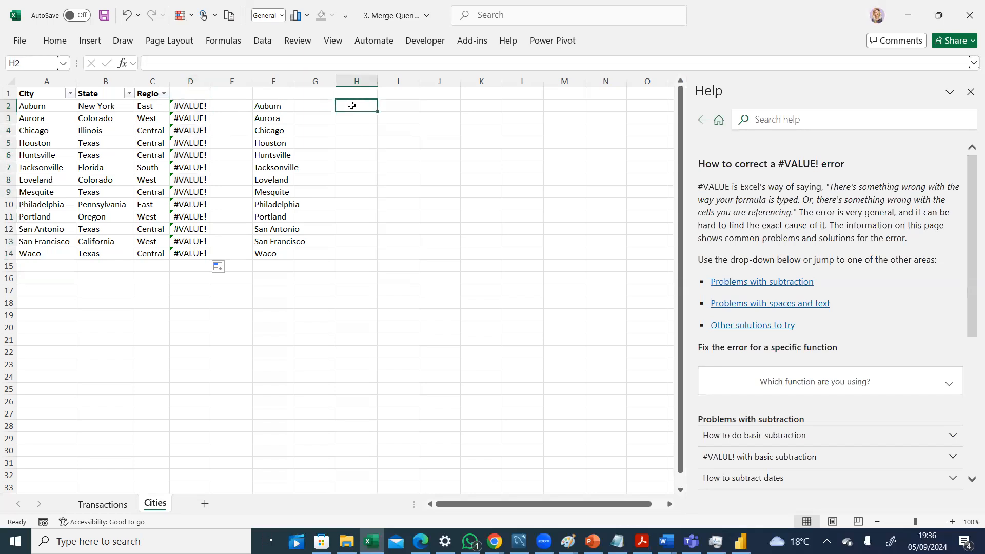
left_click(186, 108)
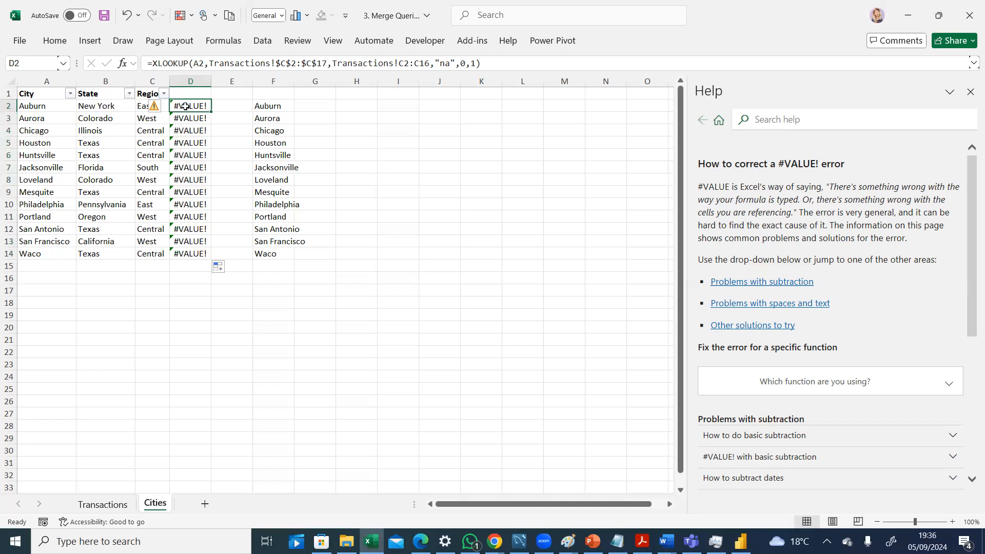